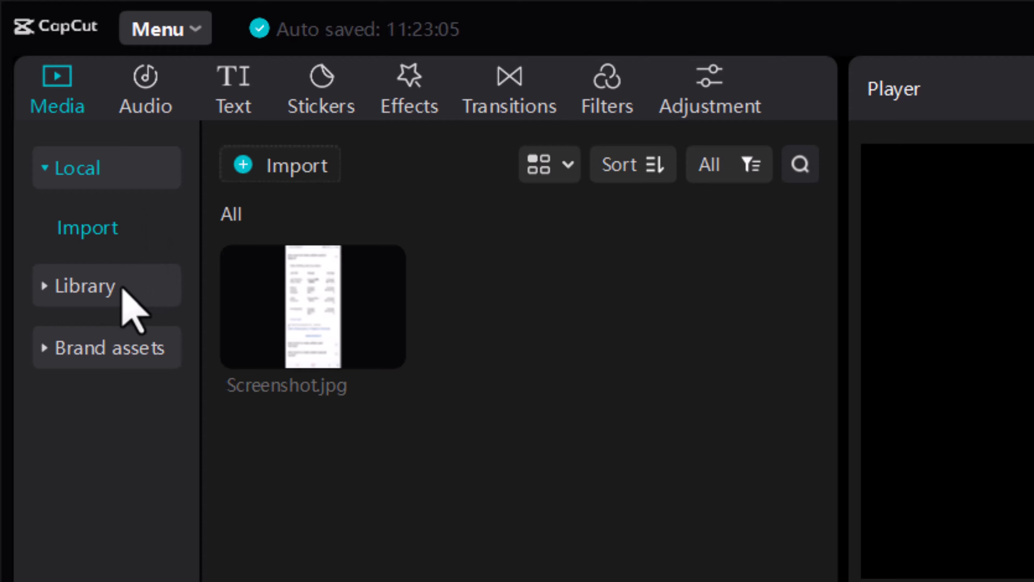
# Add the red branches clip from the stock library's Halloween category to the start of the timeline as the background.
pyautogui.click(122, 287)
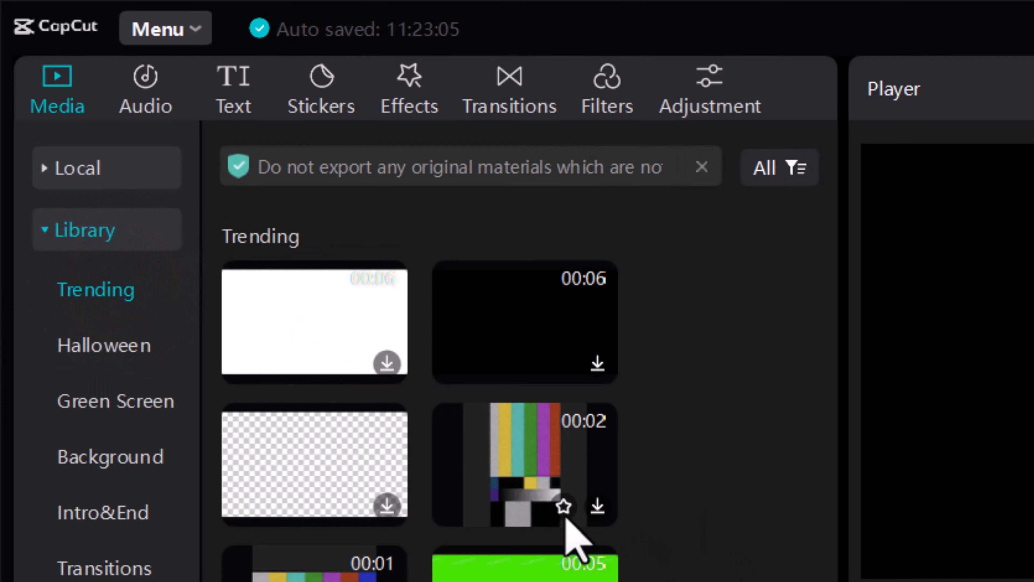
pyautogui.scroll(-10, 562, 534)
pyautogui.scroll(-15, 489, 525)
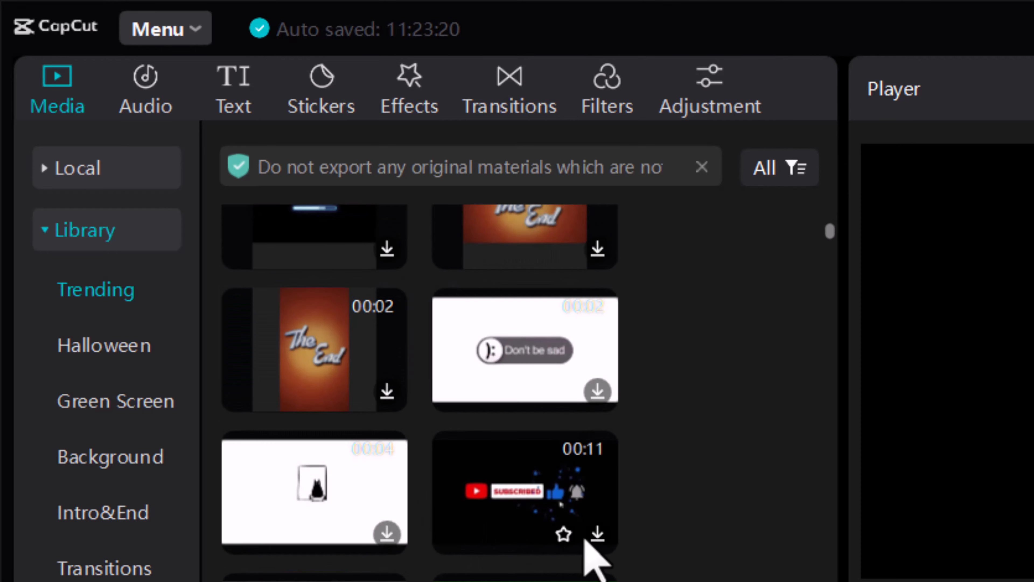
pyautogui.scroll(-5, 489, 561)
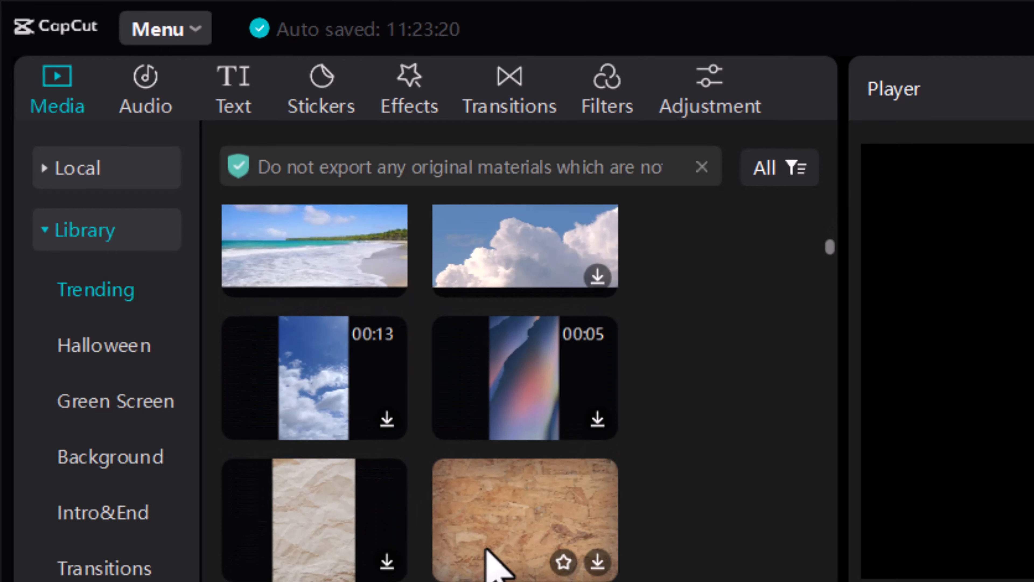
pyautogui.scroll(-5, 495, 564)
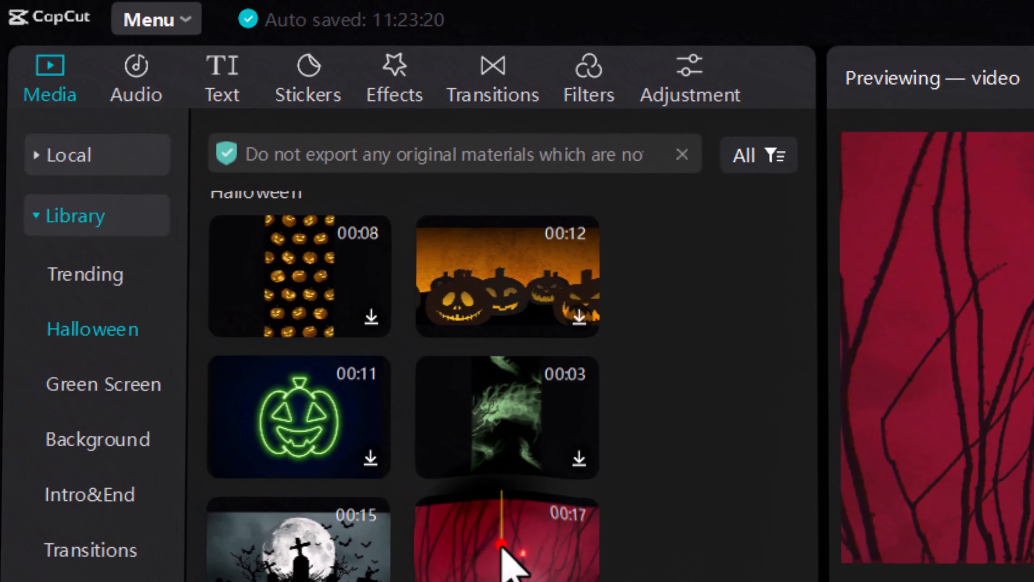
pyautogui.moveTo(390, 459); pyautogui.dragTo(116, 463)
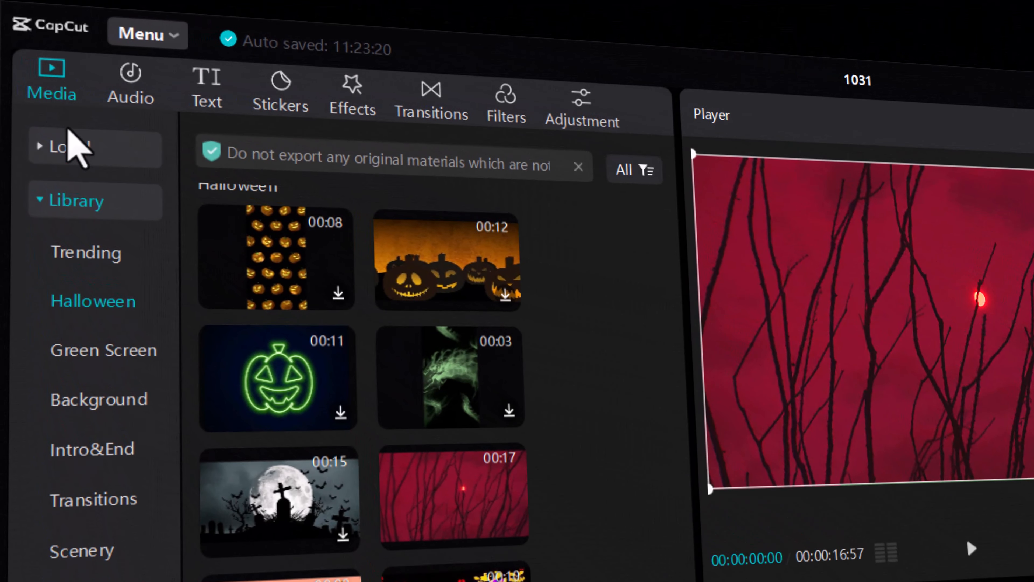
# Place Screenshot.jpg on a track above the background clip and crop it to the question heading and salary table.
pyautogui.click(76, 148)
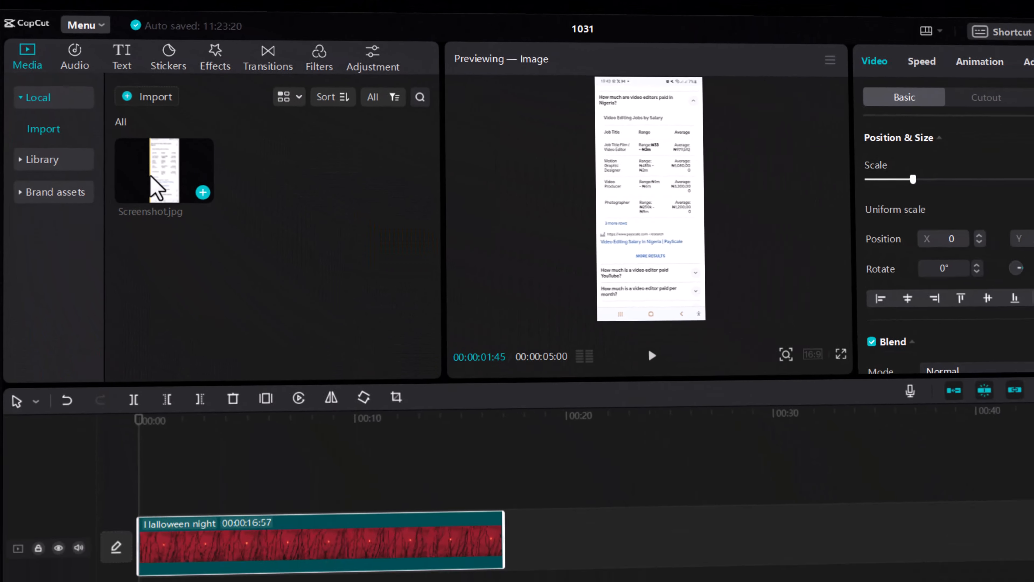
pyautogui.moveTo(153, 180); pyautogui.dragTo(153, 407)
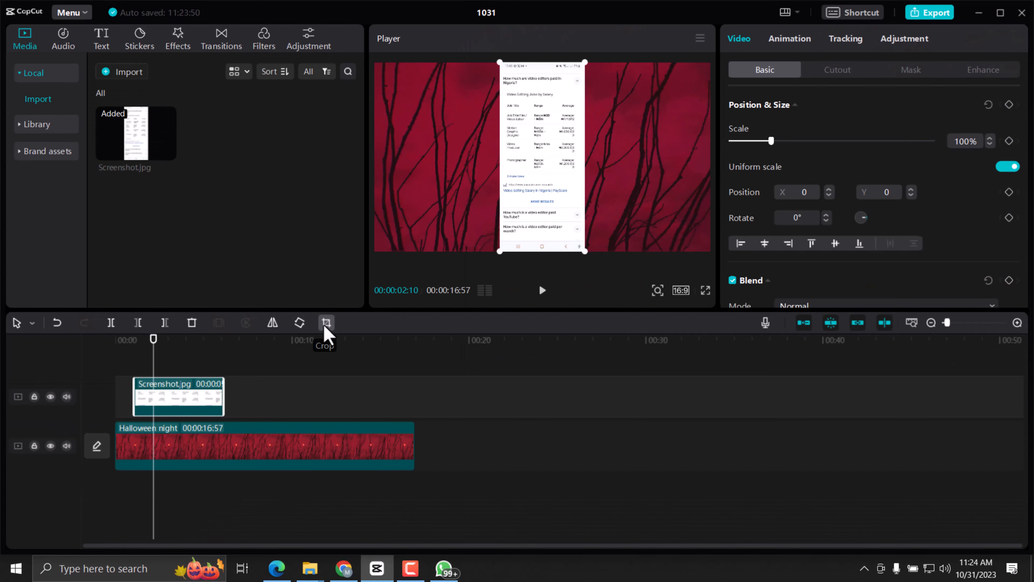
pyautogui.click(397, 410)
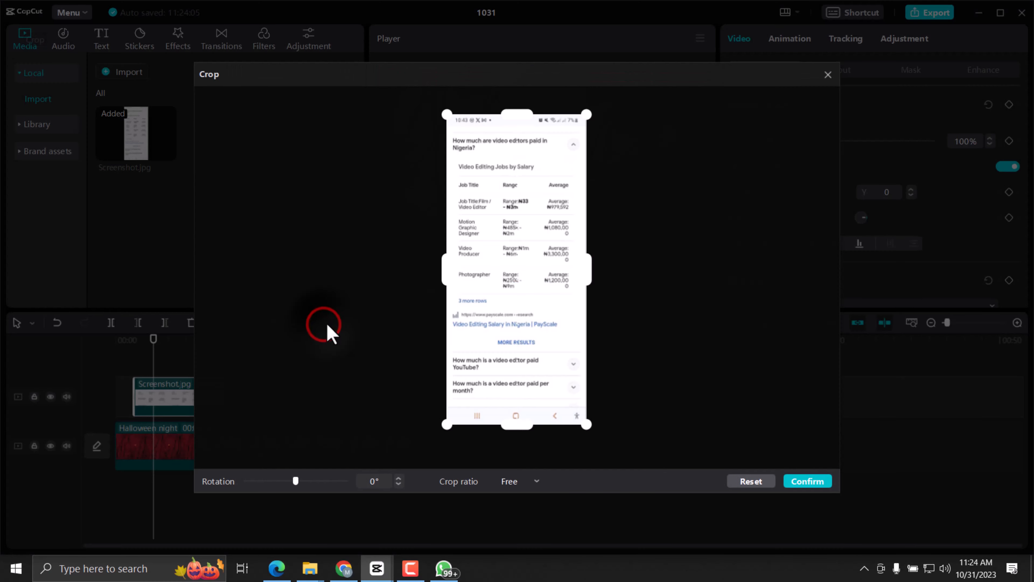
pyautogui.moveTo(509, 432); pyautogui.dragTo(529, 303)
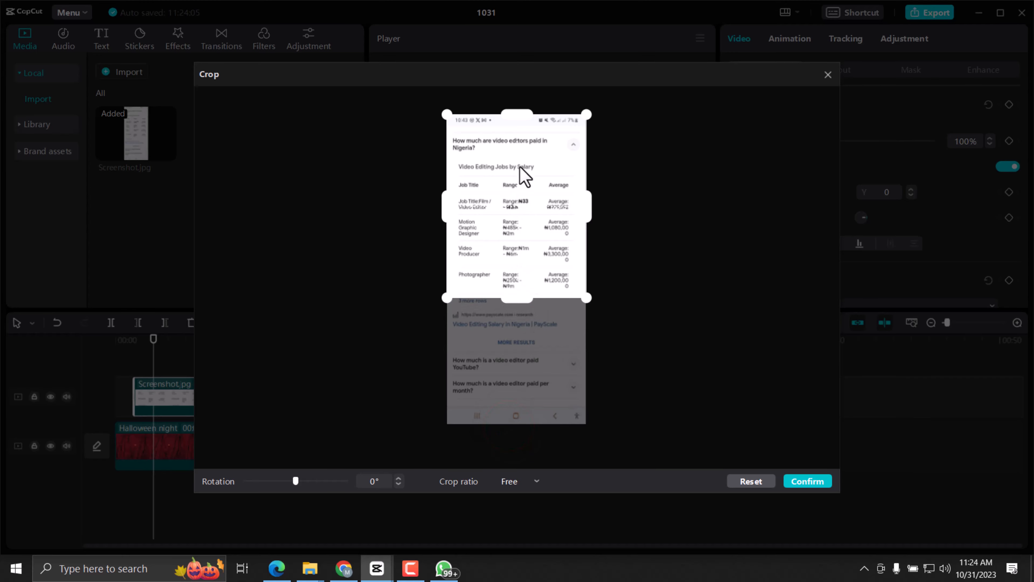
pyautogui.moveTo(519, 116); pyautogui.dragTo(524, 126)
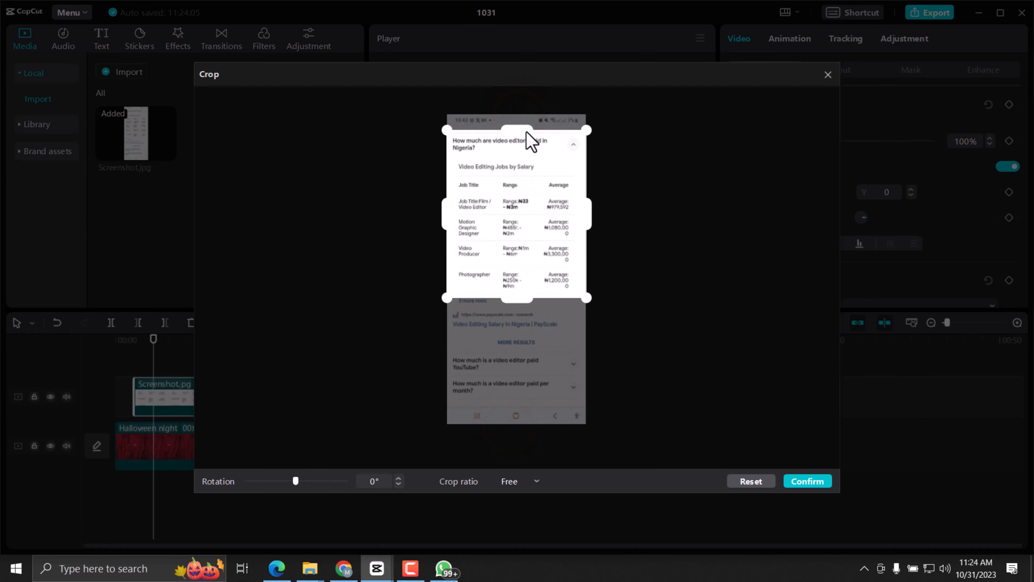
pyautogui.click(806, 483)
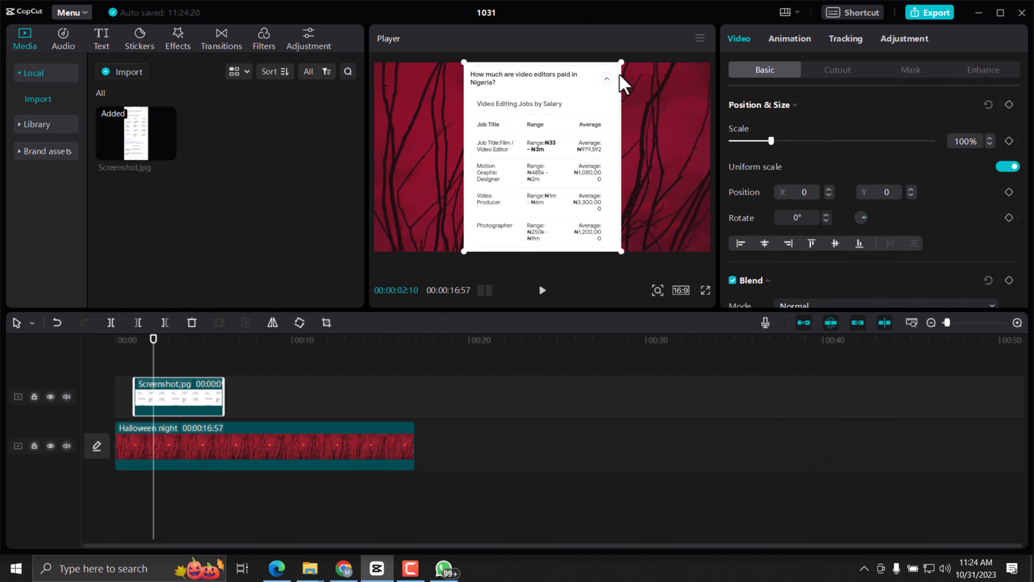
# Scale the screenshot down to 74% and extend its clip on the timeline to about 00:00:10:46.
pyautogui.moveTo(621, 62); pyautogui.dragTo(605, 92)
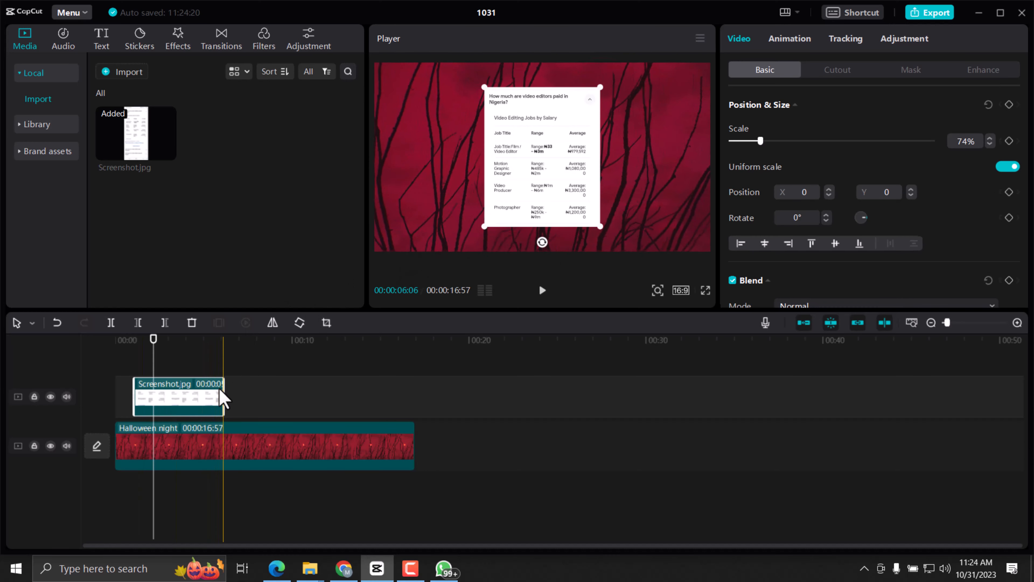
pyautogui.moveTo(222, 392); pyautogui.dragTo(322, 398)
pyautogui.moveTo(134, 388); pyautogui.dragTo(134, 387)
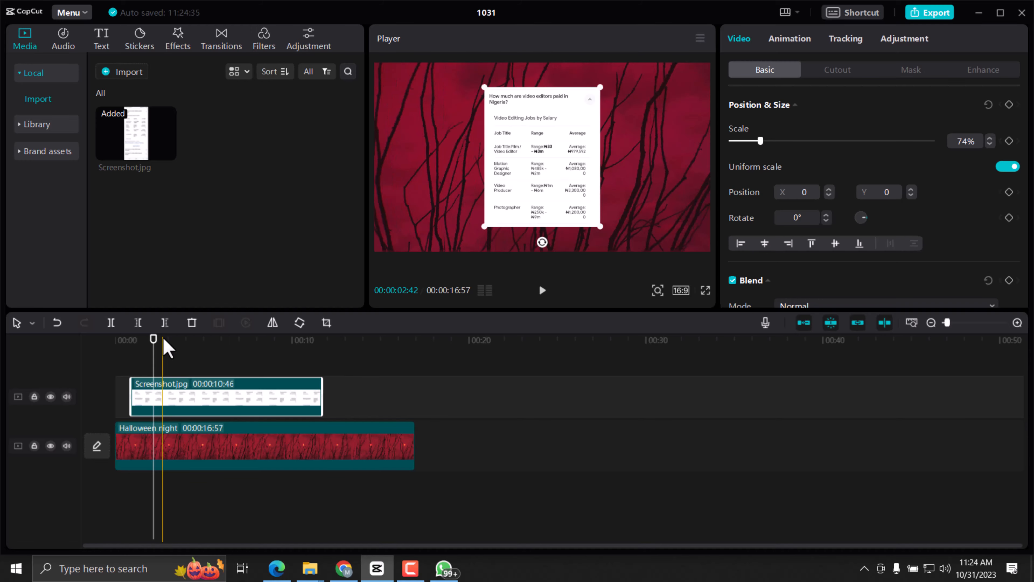
pyautogui.click(126, 343)
pyautogui.press('space')
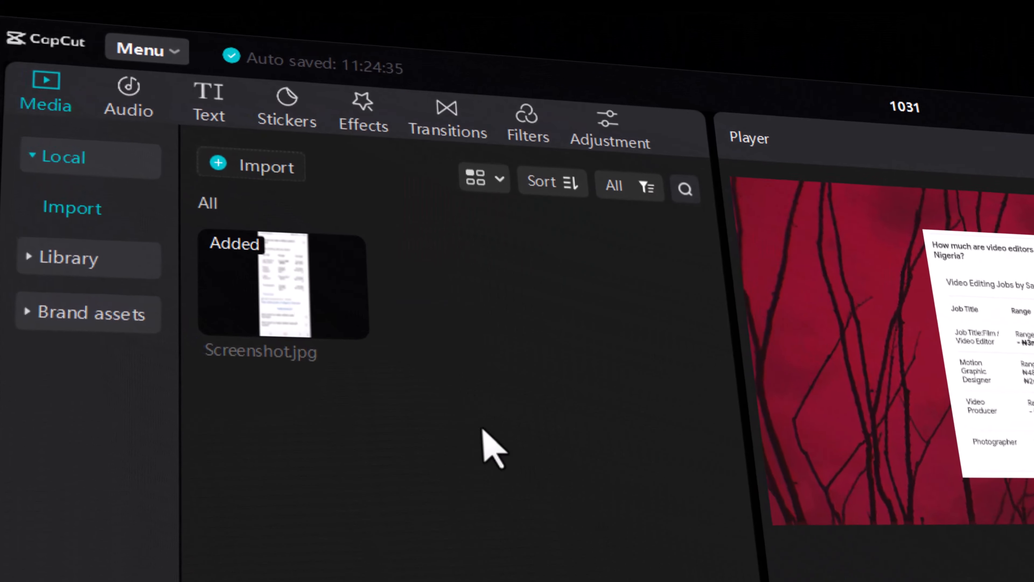
# Add a default text clip above the start of the screenshot clip and replace its text with "I".
pyautogui.click(209, 96)
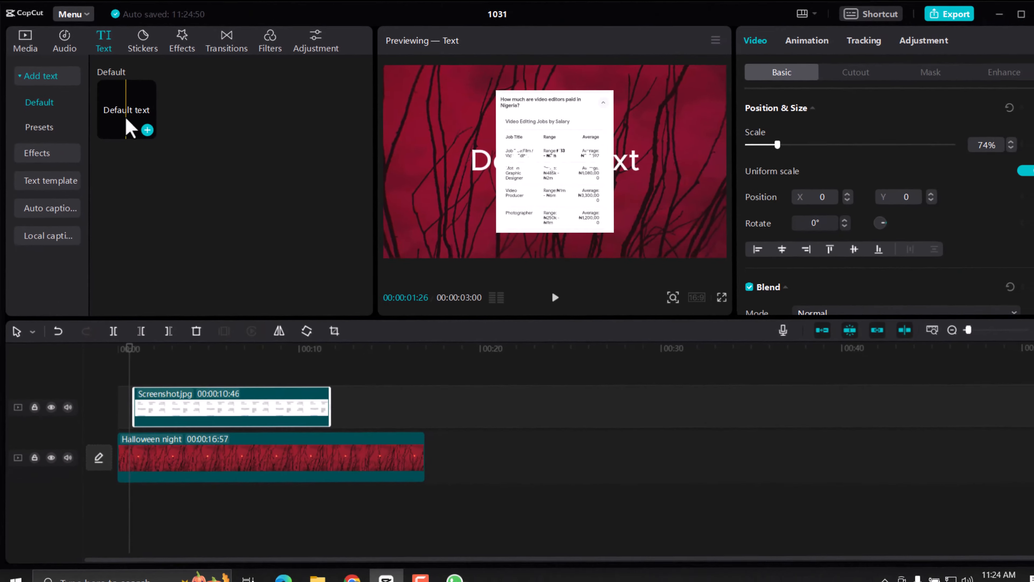
pyautogui.moveTo(285, 257); pyautogui.dragTo(557, 571)
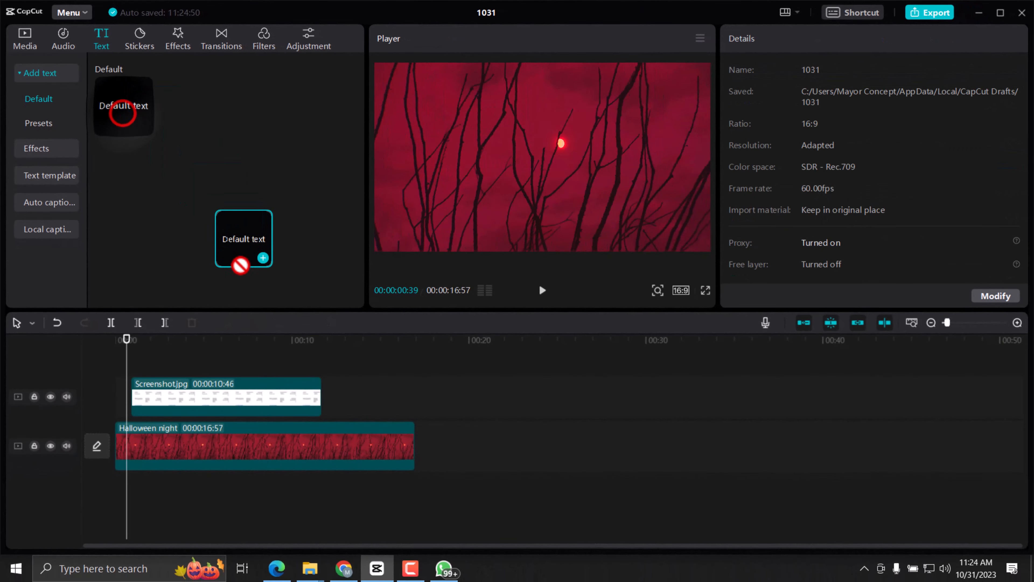
pyautogui.moveTo(240, 265); pyautogui.dragTo(136, 364)
pyautogui.click(143, 341)
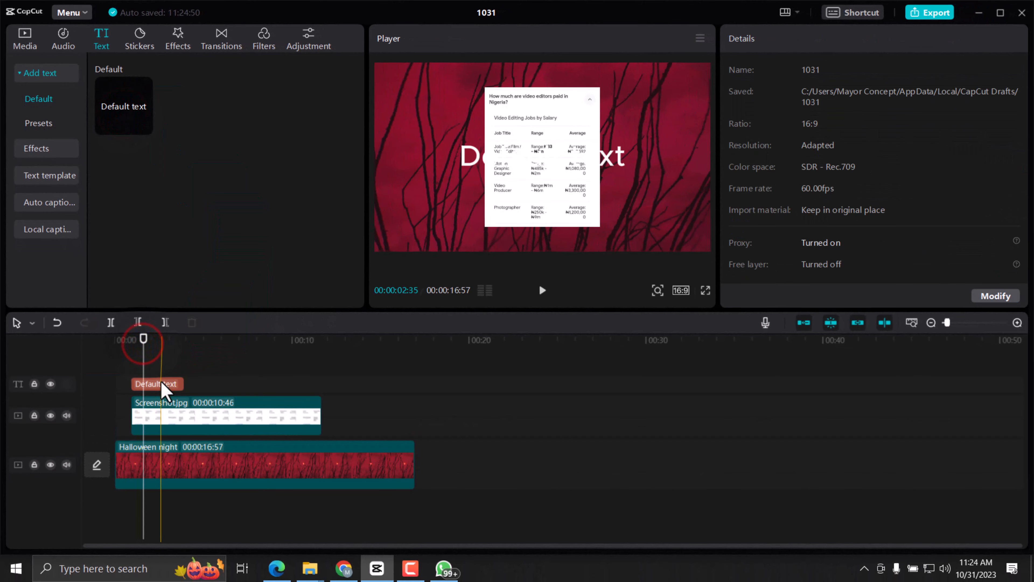
pyautogui.click(163, 385)
pyautogui.tripleClick(778, 99)
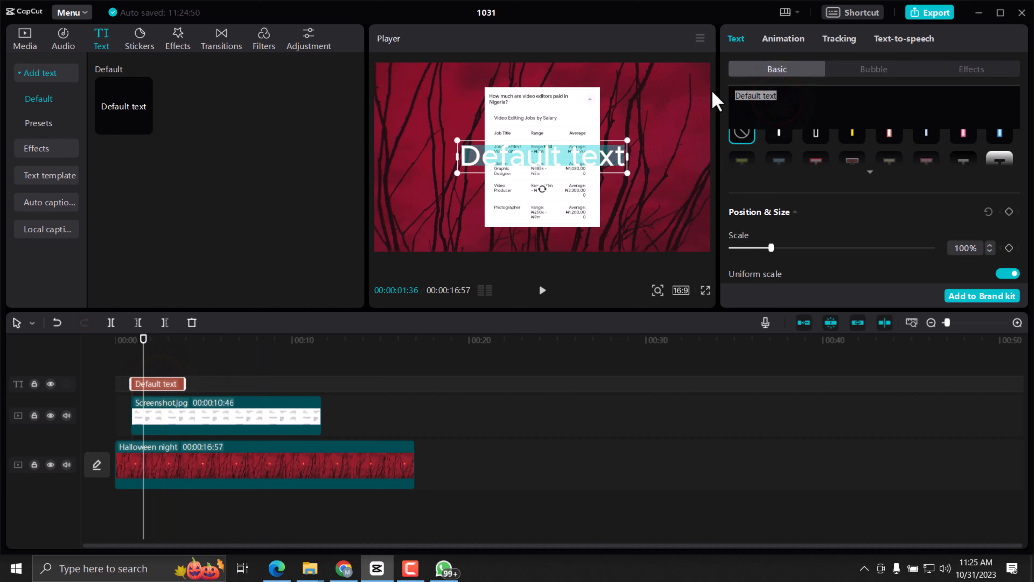
pyautogui.write('I')
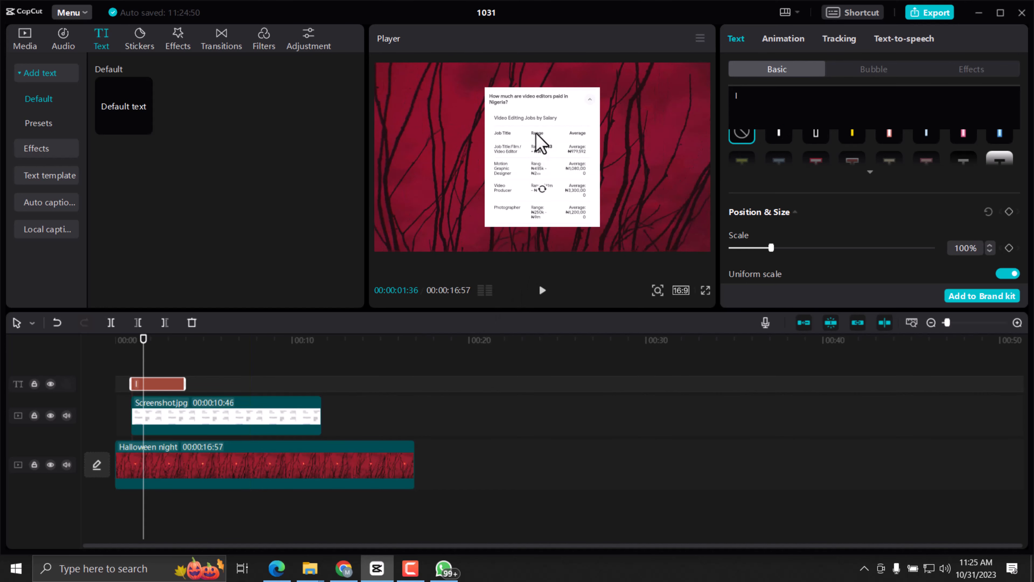
# Set the text color to yellow, hex F9DA07.
pyautogui.scroll(5, 772, 212)
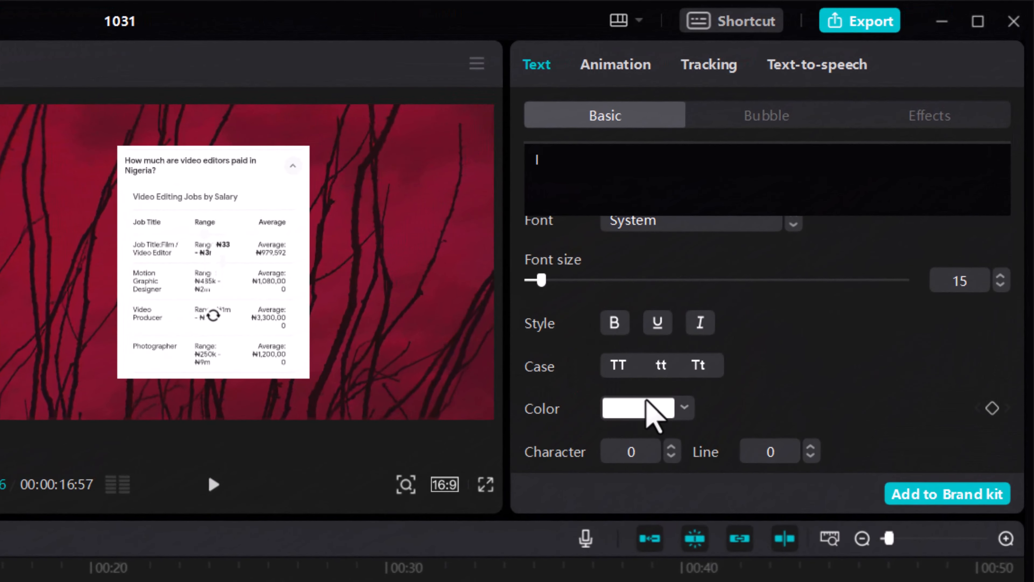
pyautogui.click(722, 363)
pyautogui.moveTo(543, 444); pyautogui.dragTo(785, 449)
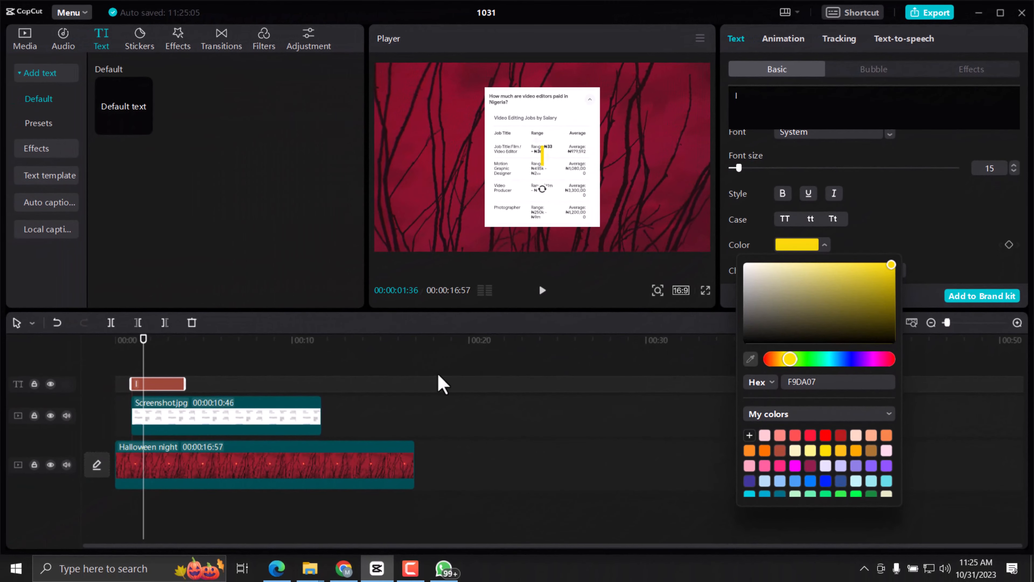
# Bring the playhead back over the text clip and rotate the yellow "I" to -90° so it forms a horizontal bar.
pyautogui.click(310, 350)
pyautogui.click(166, 385)
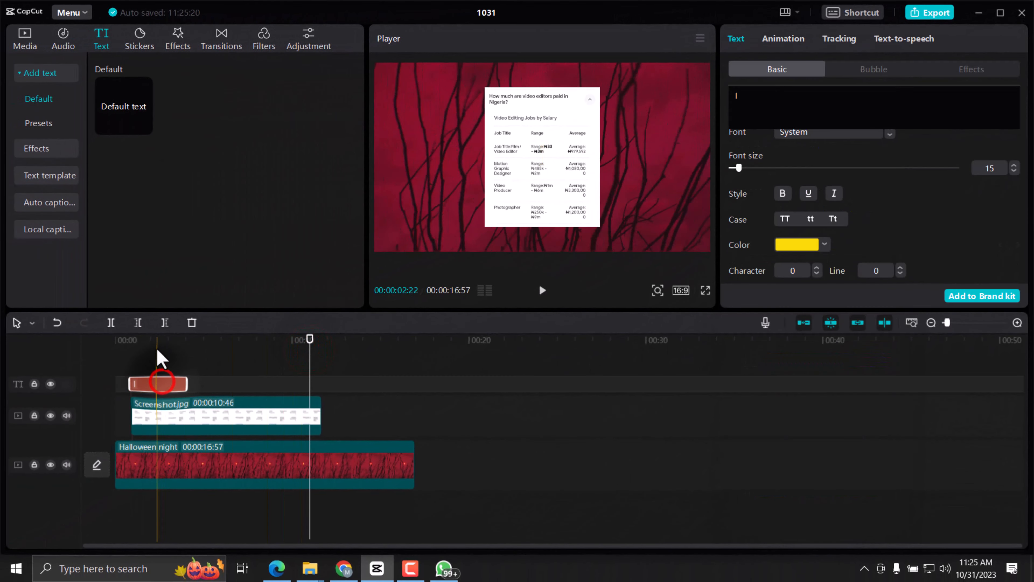
pyautogui.click(157, 348)
pyautogui.click(542, 159)
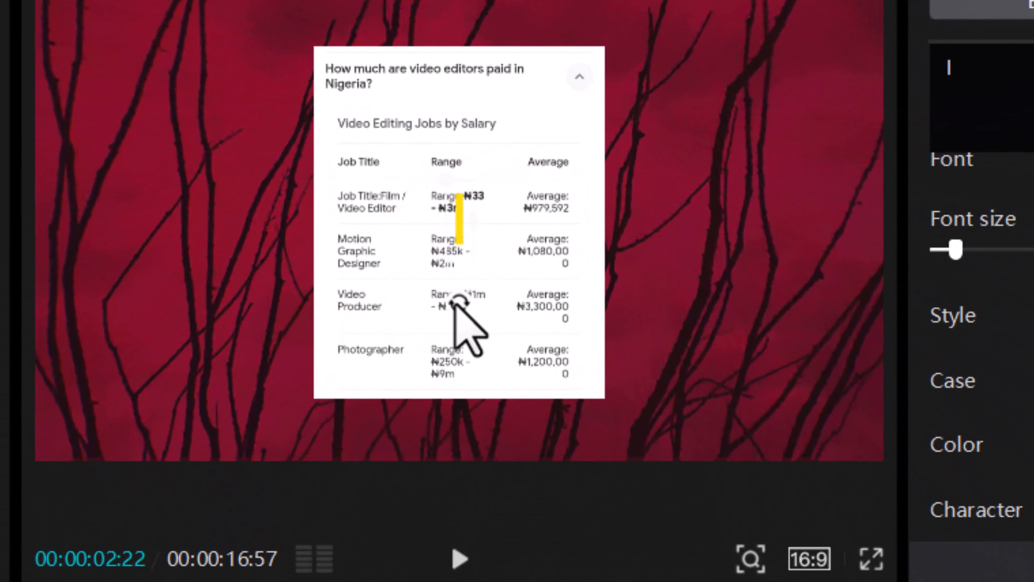
pyautogui.moveTo(542, 189); pyautogui.dragTo(550, 191)
pyautogui.moveTo(480, 309); pyautogui.dragTo(558, 232)
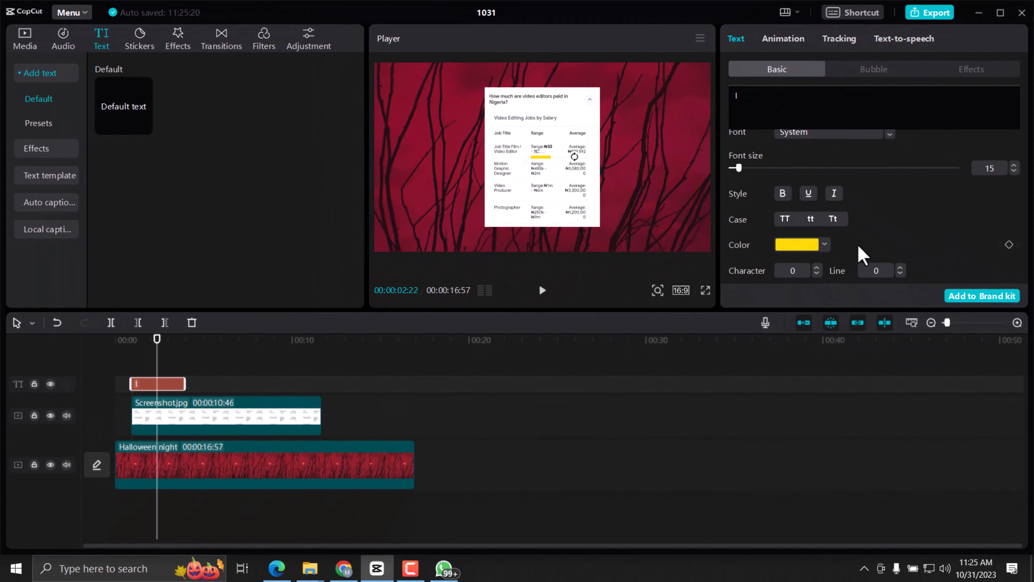
# Step the yellow bar's rotation value to about -85° and back to -90°.
pyautogui.scroll(-2, 858, 246)
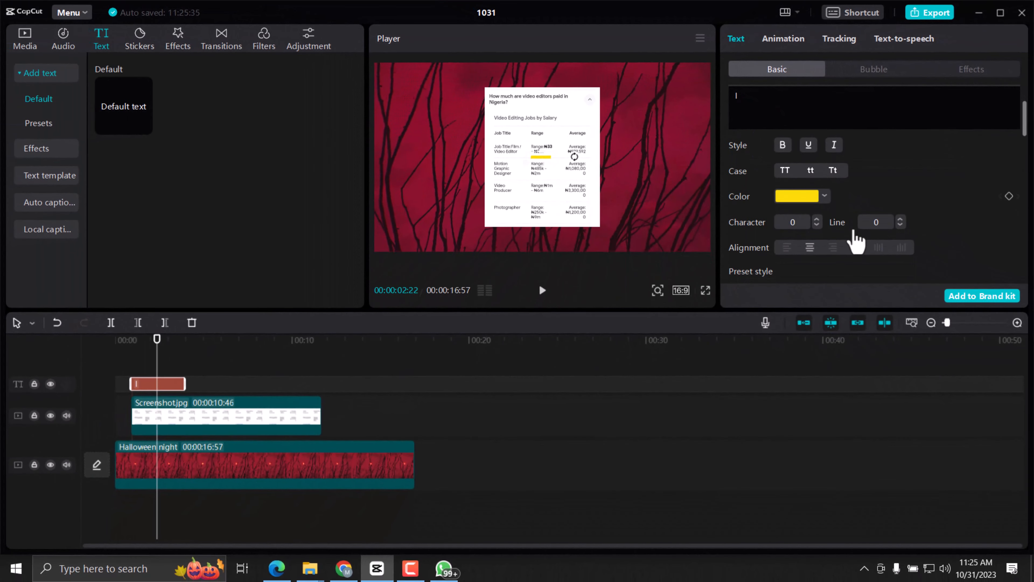
pyautogui.scroll(3, 848, 232)
pyautogui.scroll(-8, 842, 228)
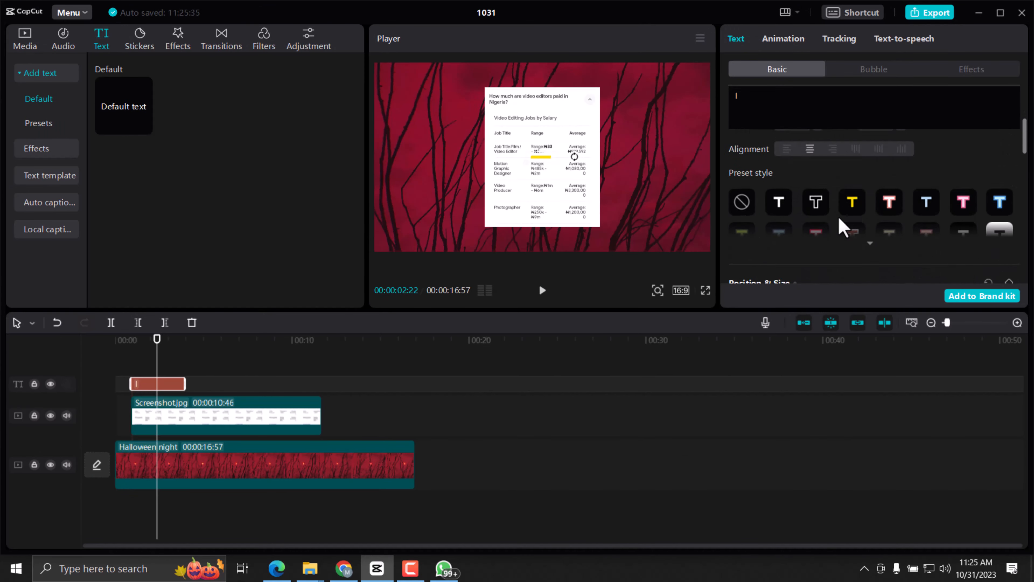
pyautogui.scroll(2, 849, 228)
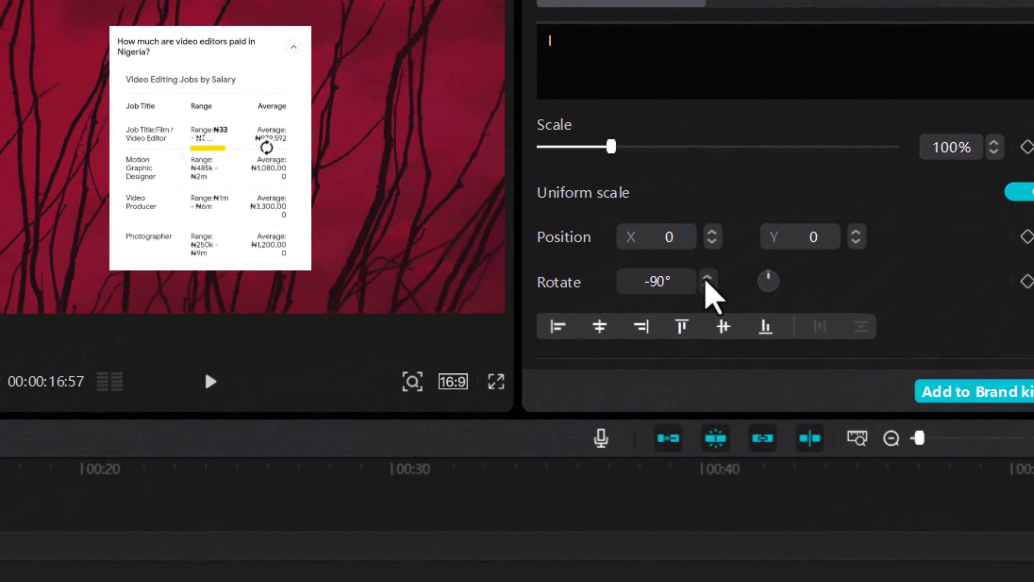
pyautogui.click(825, 231)
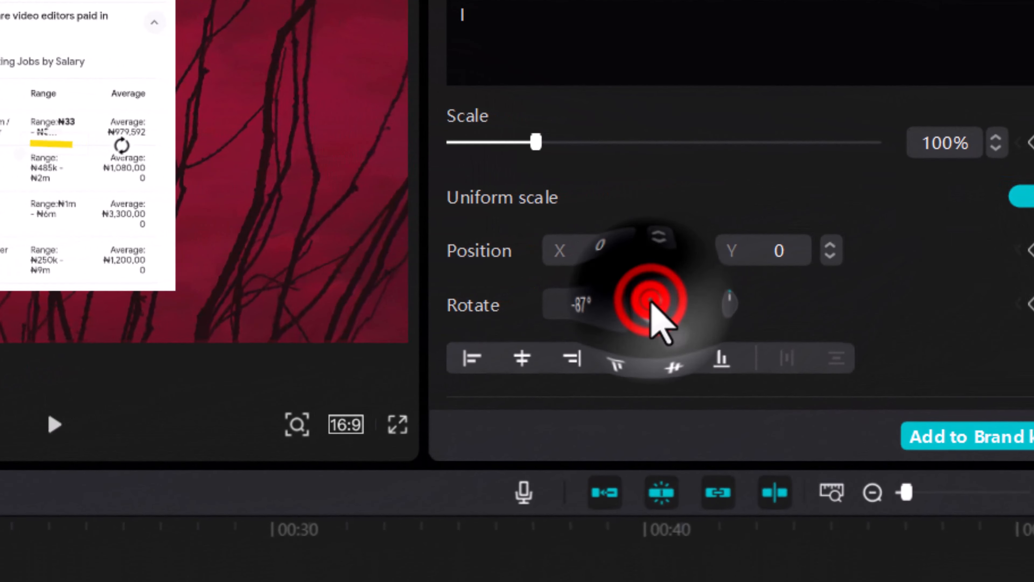
pyautogui.click(651, 301)
pyautogui.click(651, 300)
pyautogui.click(651, 301)
pyautogui.click(648, 315)
pyautogui.click(648, 315)
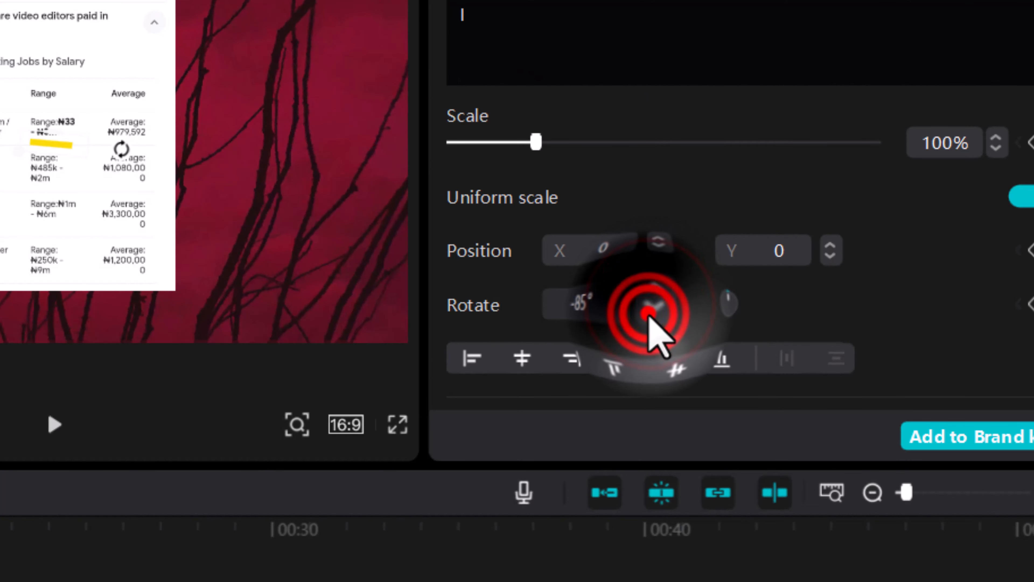
pyautogui.click(648, 315)
pyautogui.click(649, 315)
pyautogui.click(648, 315)
pyautogui.click(648, 314)
pyautogui.click(648, 314)
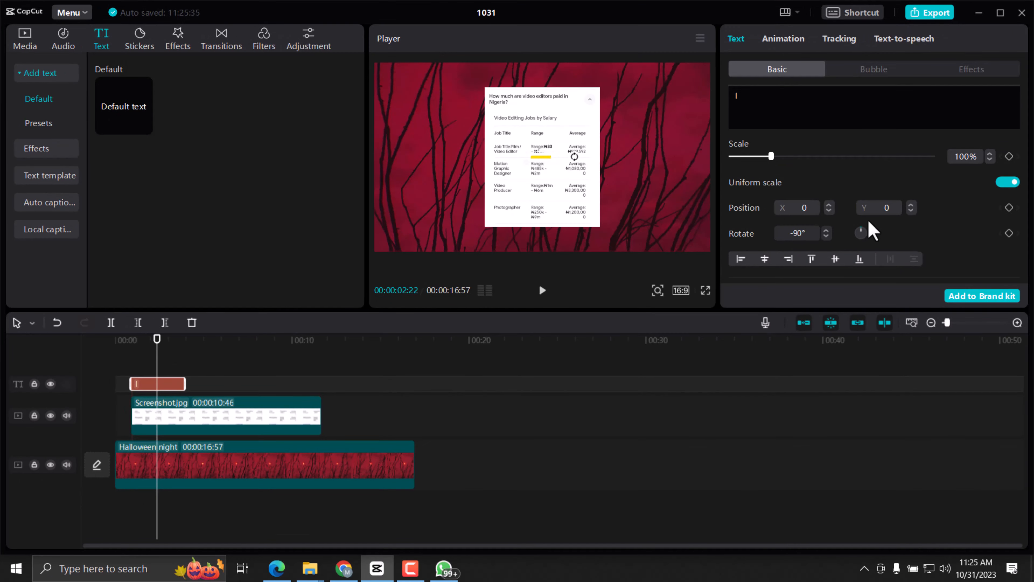
# Turn off uniform scaling for the yellow bar and set its scale width to 181% and scale height to 338%.
pyautogui.scroll(2, 866, 225)
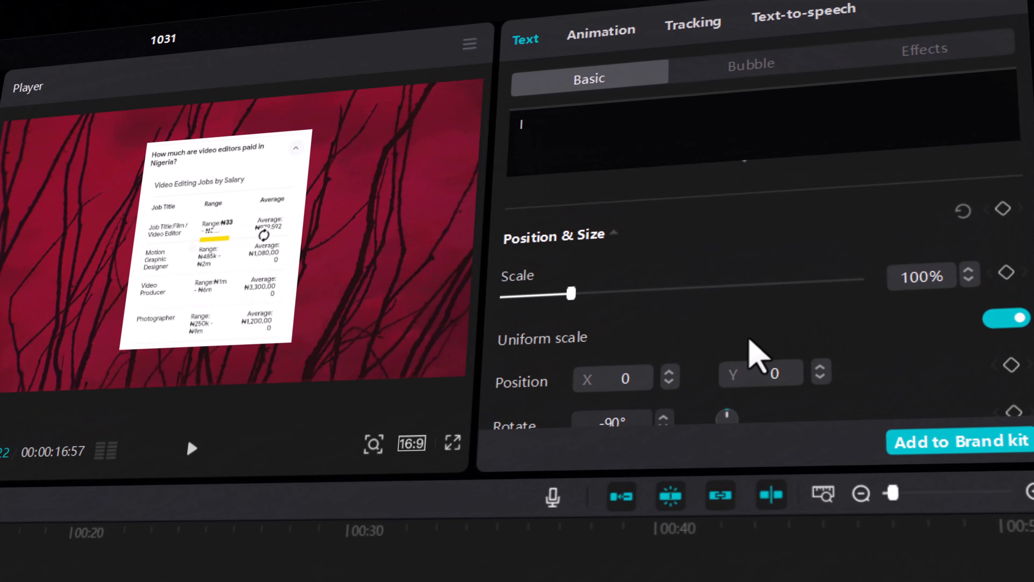
pyautogui.click(1014, 325)
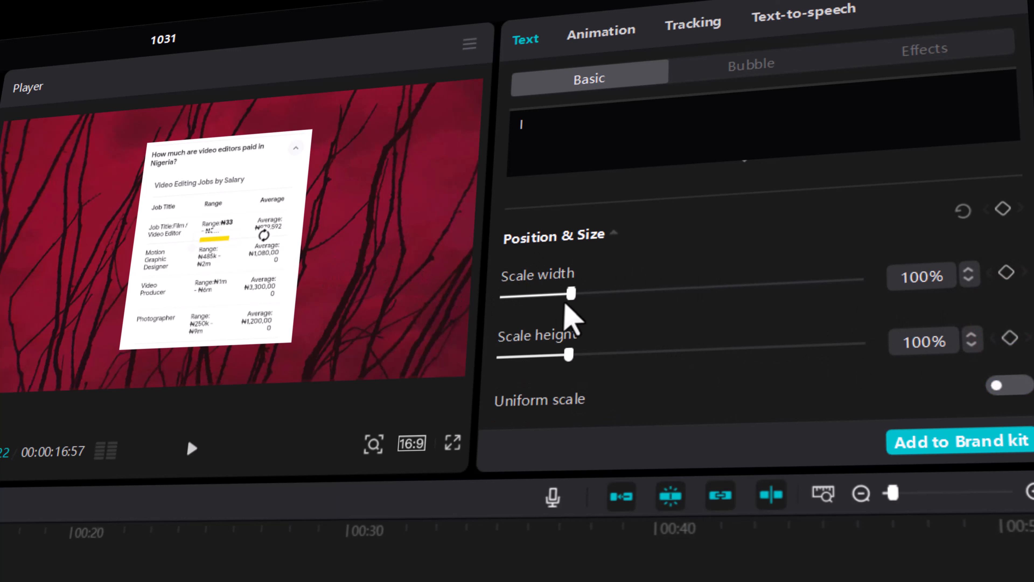
pyautogui.moveTo(571, 298); pyautogui.dragTo(633, 306)
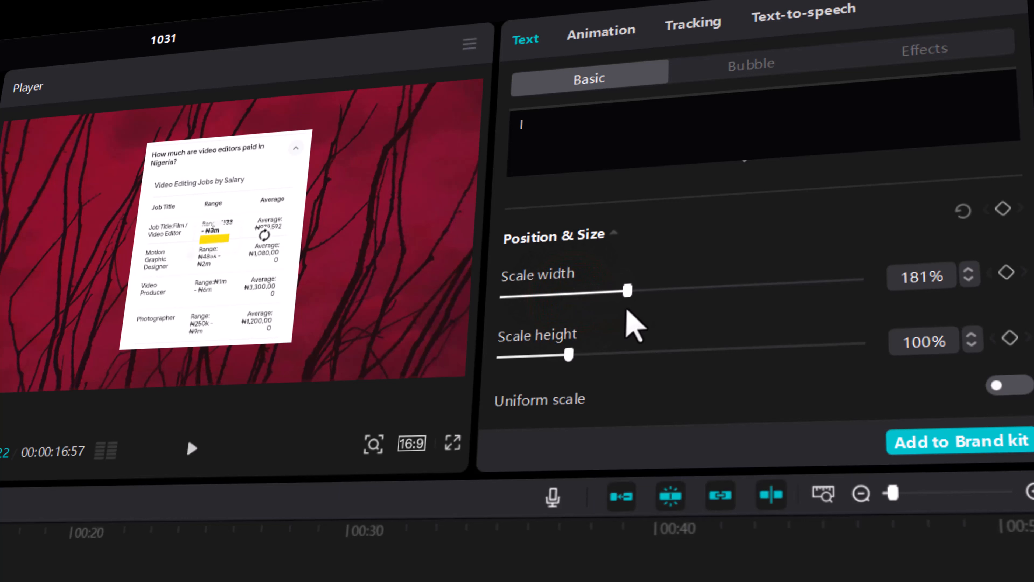
pyautogui.moveTo(569, 355); pyautogui.dragTo(745, 360)
# Move the yellow bar over the "Video Editing Jobs by Salary" line and enlarge it to 234% scale width and 363% scale height.
pyautogui.moveTo(259, 252); pyautogui.dragTo(251, 193)
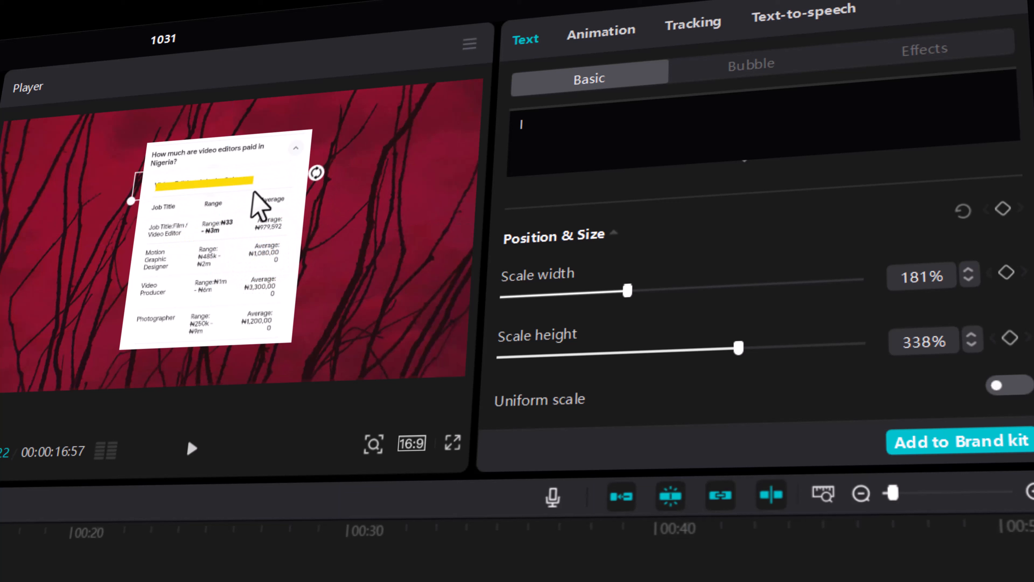
pyautogui.moveTo(739, 350); pyautogui.dragTo(760, 350)
pyautogui.moveTo(627, 294); pyautogui.dragTo(651, 294)
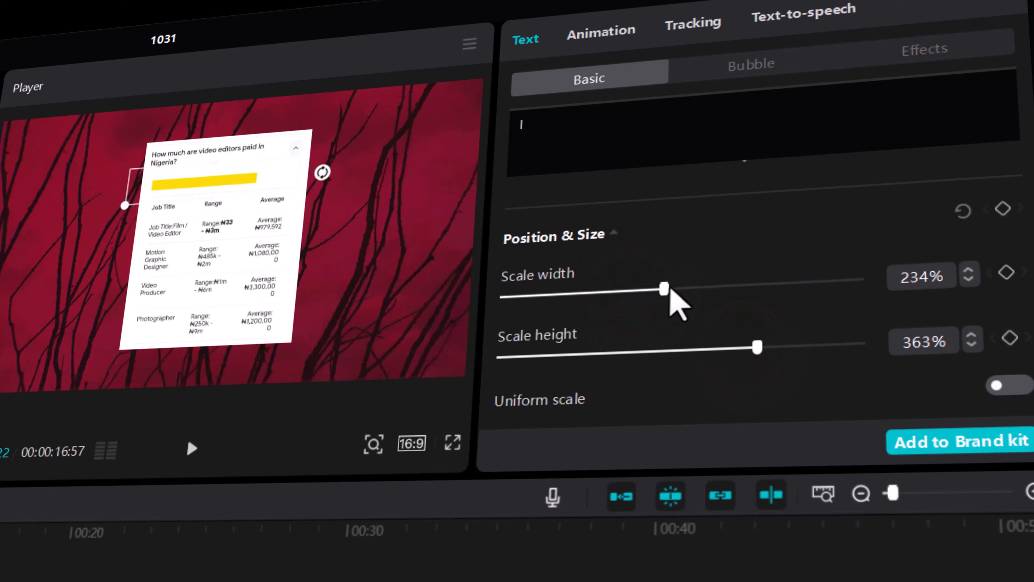
# Reduce the yellow bar's opacity to 30% and nudge it into place over the "Video Editing Jobs by Salary" line.
pyautogui.scroll(-5, 736, 309)
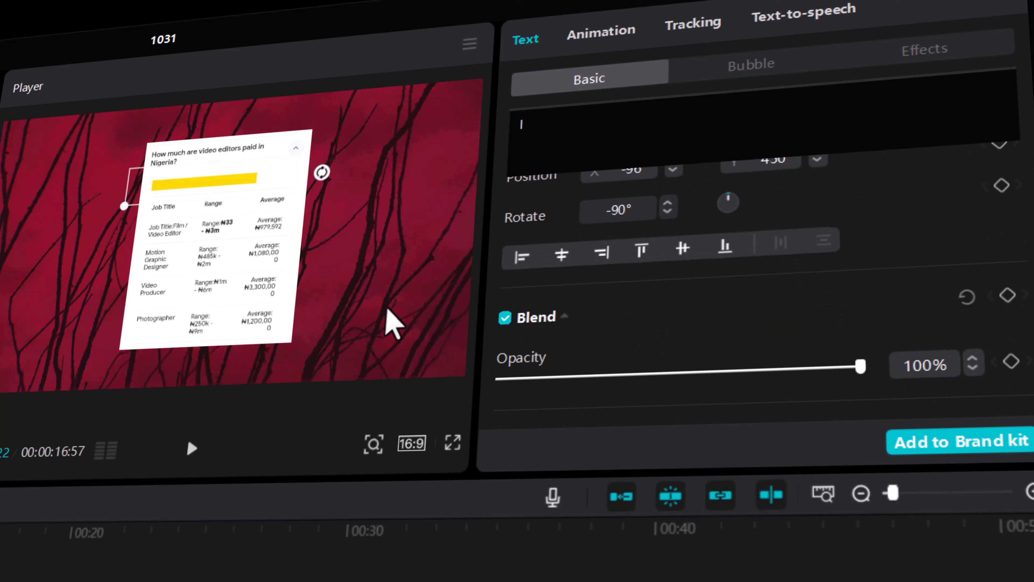
pyautogui.moveTo(865, 369); pyautogui.dragTo(810, 372)
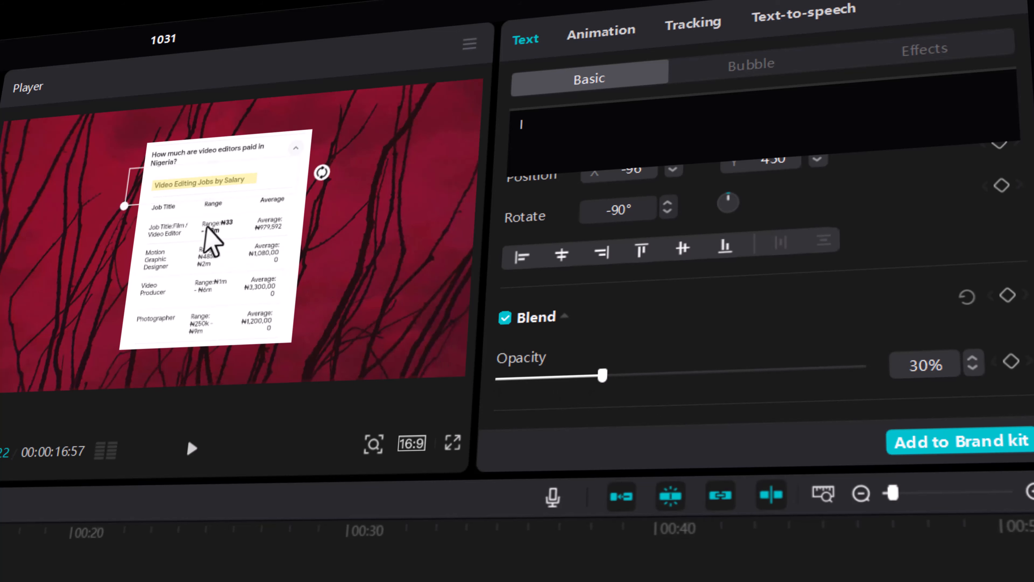
pyautogui.click(210, 185)
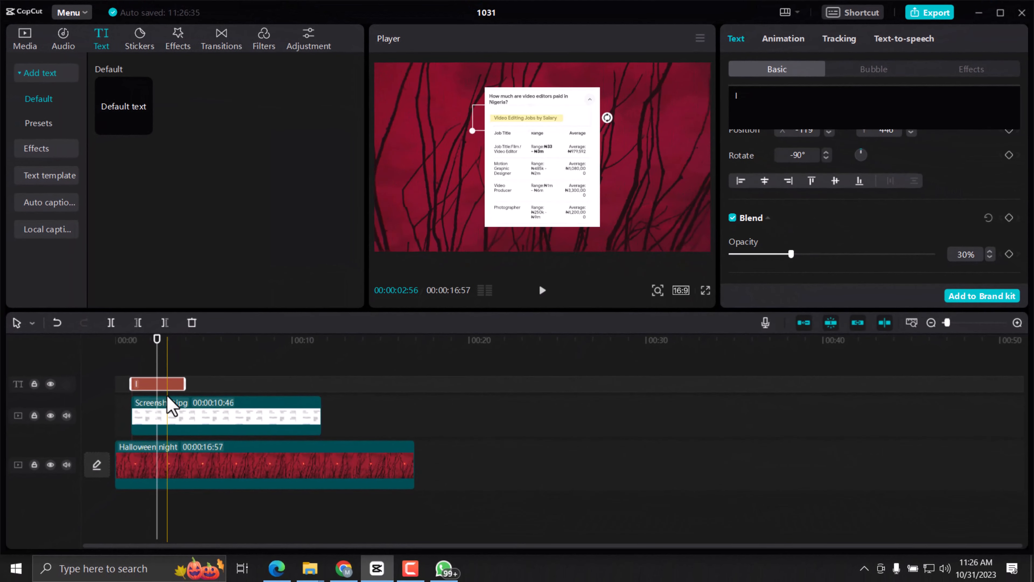
# Extend the screenshot clip to 00:00:14:25 and lengthen the yellow text clip to end at the same point.
pyautogui.moveTo(182, 383); pyautogui.dragTo(318, 392)
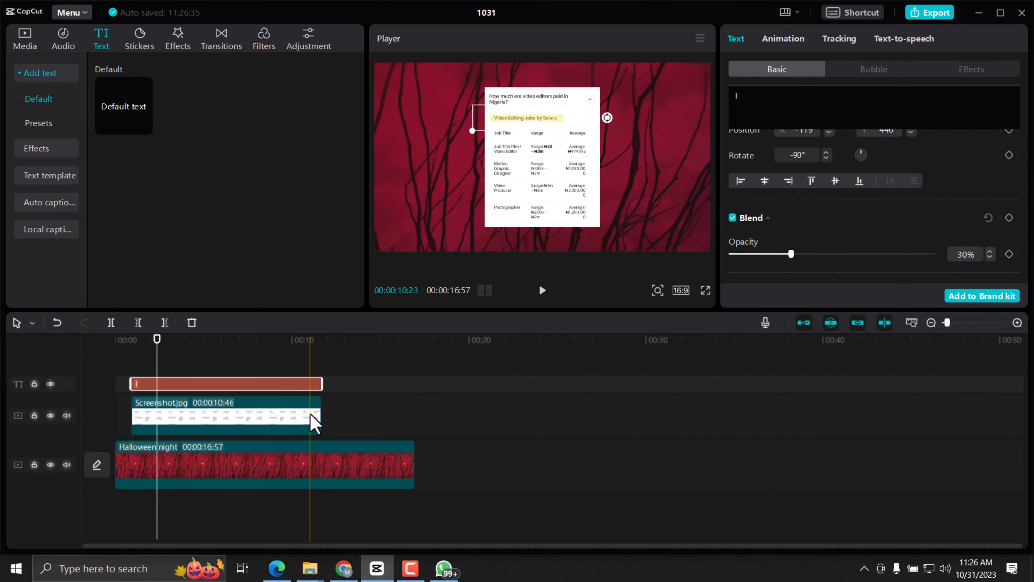
pyautogui.click(317, 420)
pyautogui.moveTo(320, 423); pyautogui.dragTo(385, 422)
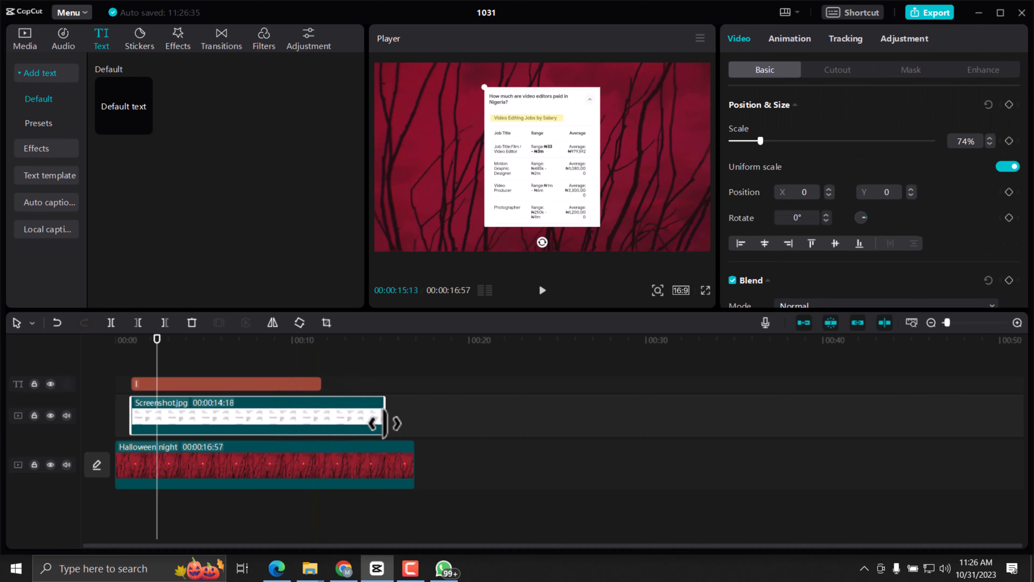
pyautogui.click(298, 384)
pyautogui.moveTo(322, 382); pyautogui.dragTo(388, 384)
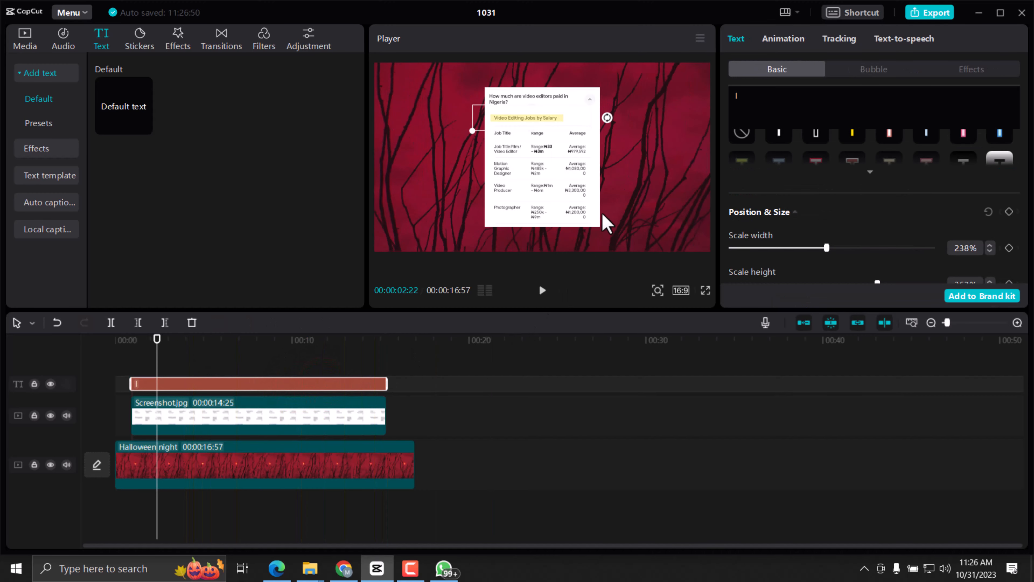
# Apply the "Sho...own" entrance animation to the yellow text clip.
pyautogui.click(536, 116)
pyautogui.scroll(10, 810, 204)
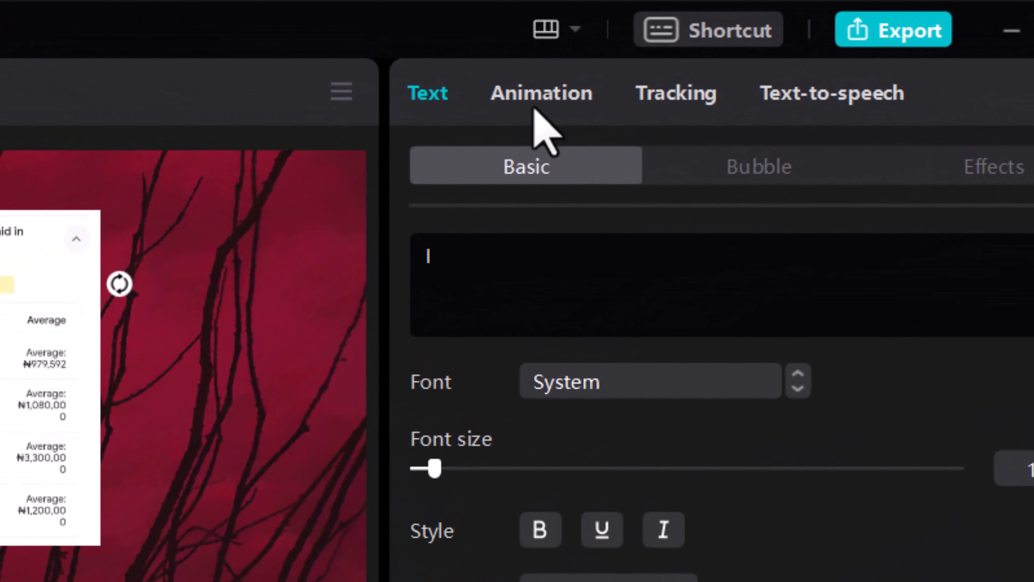
pyautogui.click(781, 43)
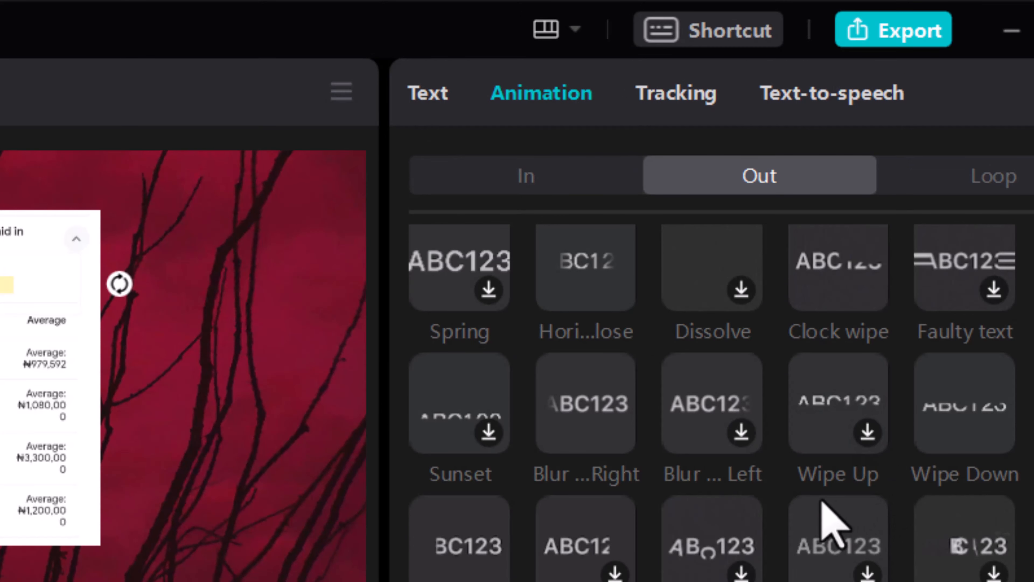
pyautogui.scroll(3, 798, 505)
pyautogui.click(511, 179)
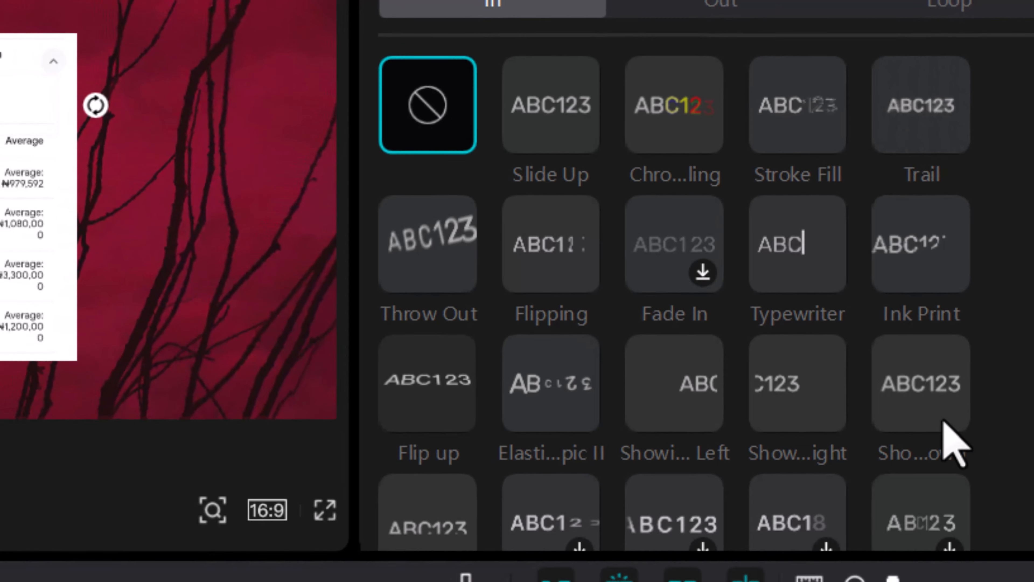
pyautogui.click(937, 422)
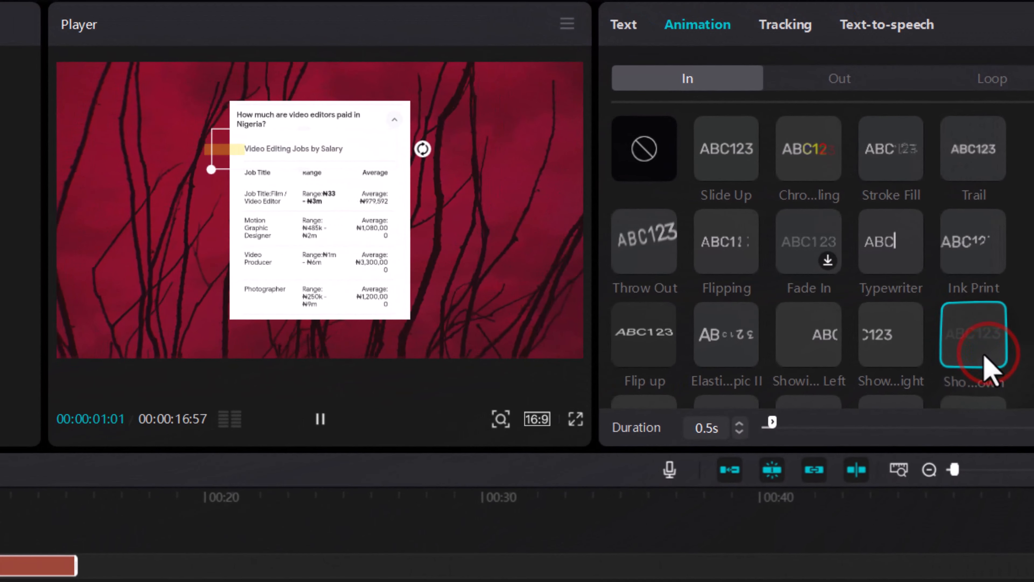
# Set the text clip's entrance animation duration to 0.9s and play the highlight from the start.
pyautogui.scroll(-2, 773, 346)
pyautogui.moveTo(772, 421); pyautogui.dragTo(843, 438)
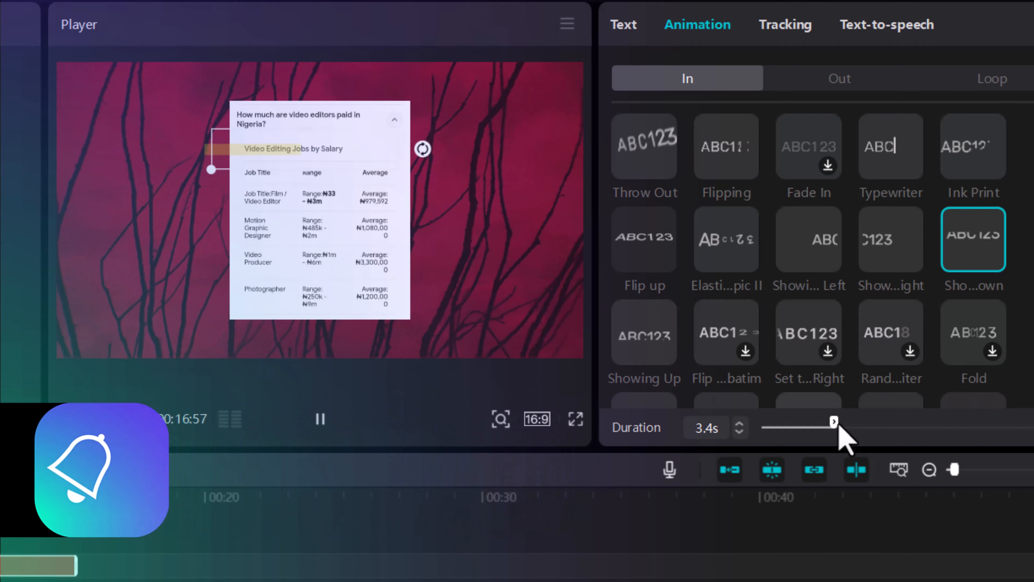
pyautogui.moveTo(839, 427); pyautogui.dragTo(782, 423)
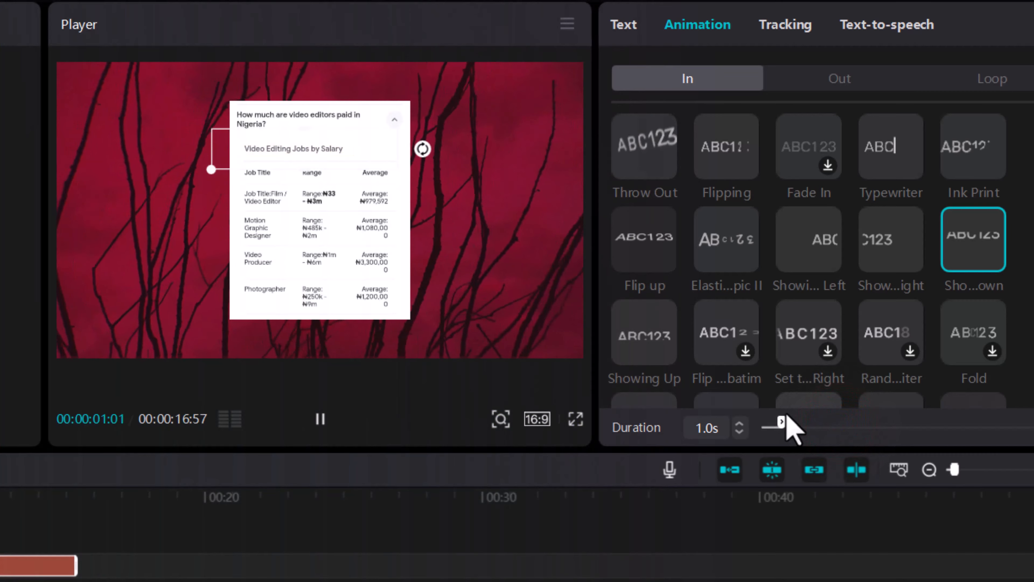
pyautogui.click(782, 420)
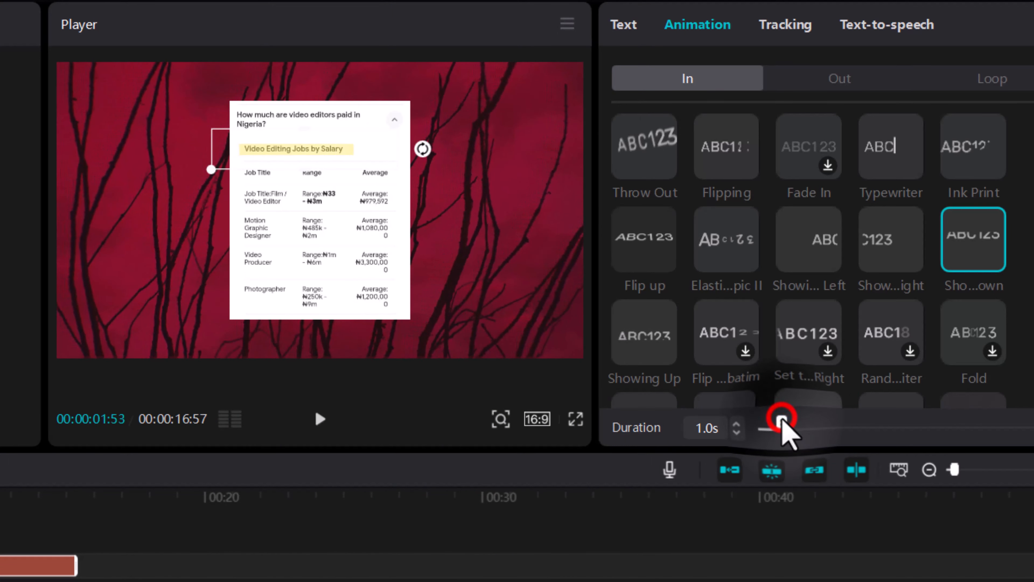
pyautogui.moveTo(783, 423); pyautogui.dragTo(780, 423)
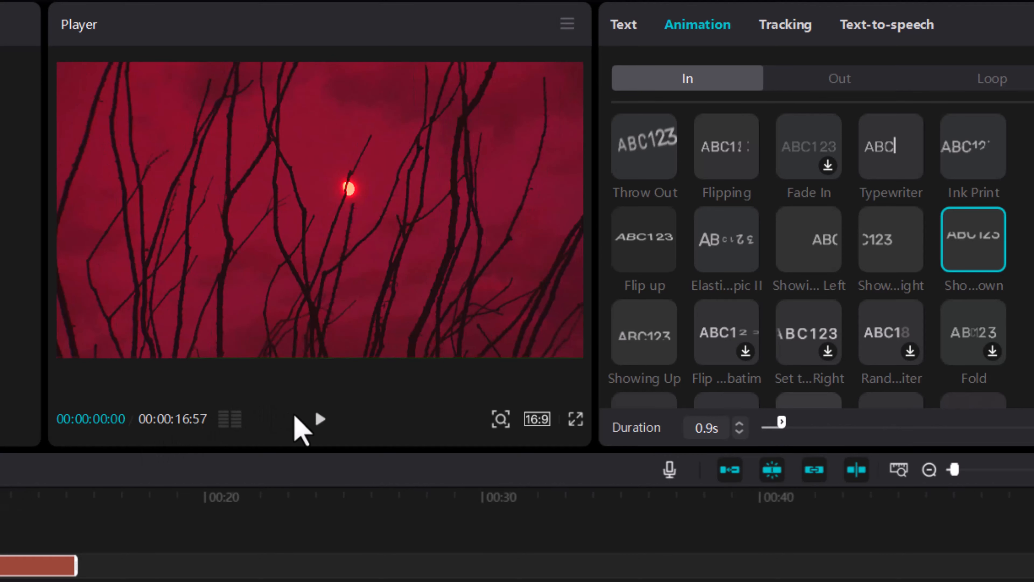
pyautogui.click(314, 418)
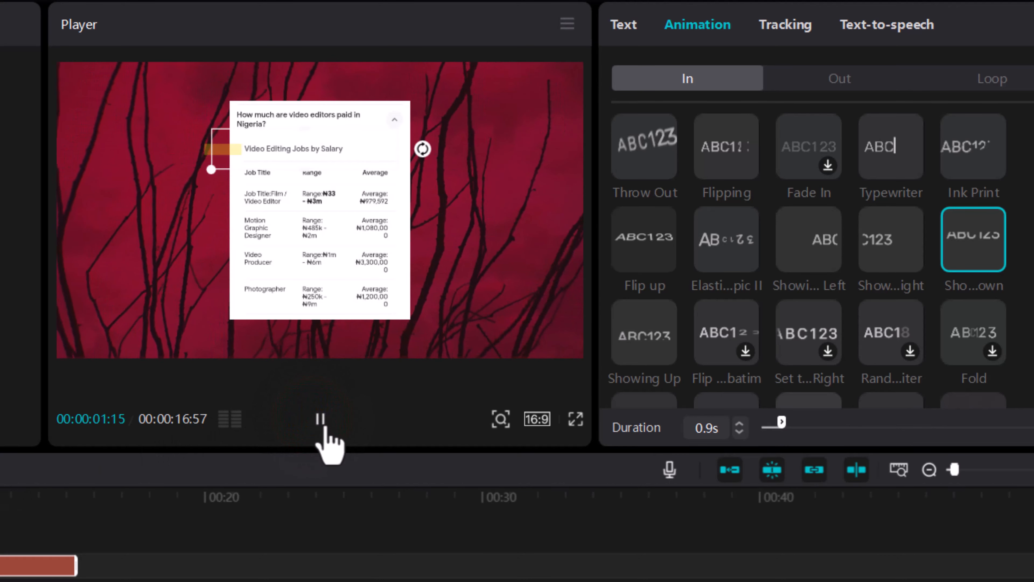
pyautogui.click(320, 418)
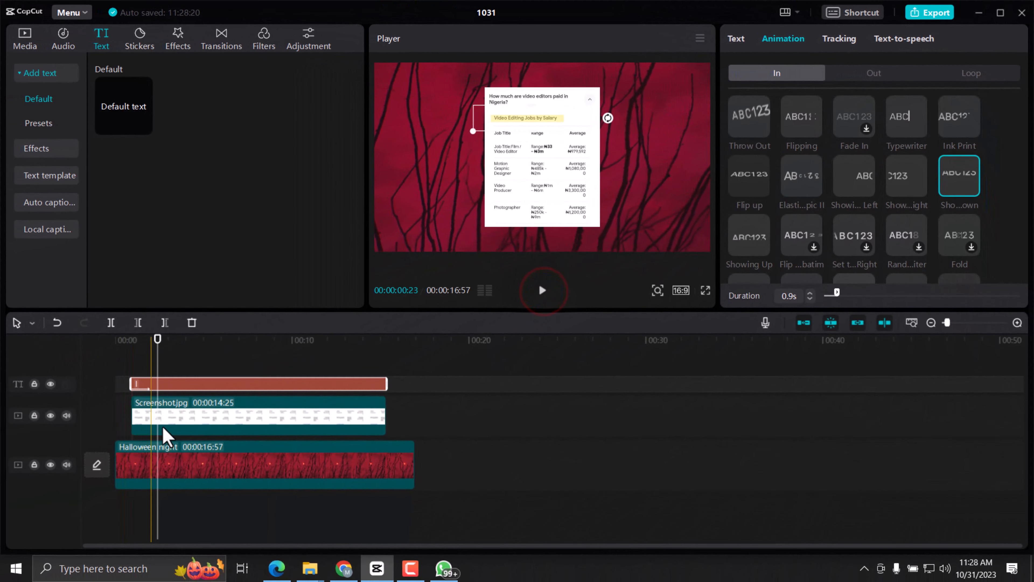
# Extend the screenshot clip's start earlier so it lasts 00:00:15:04, and give it a 0.3s Slide Up entrance animation.
pyautogui.click(158, 416)
pyautogui.moveTo(131, 416); pyautogui.dragTo(119, 417)
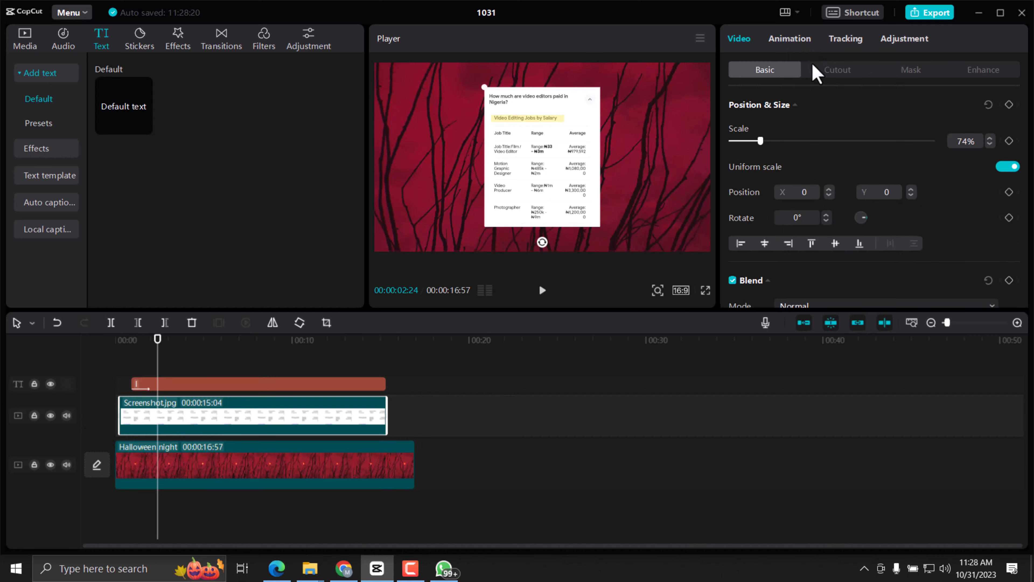
pyautogui.click(793, 40)
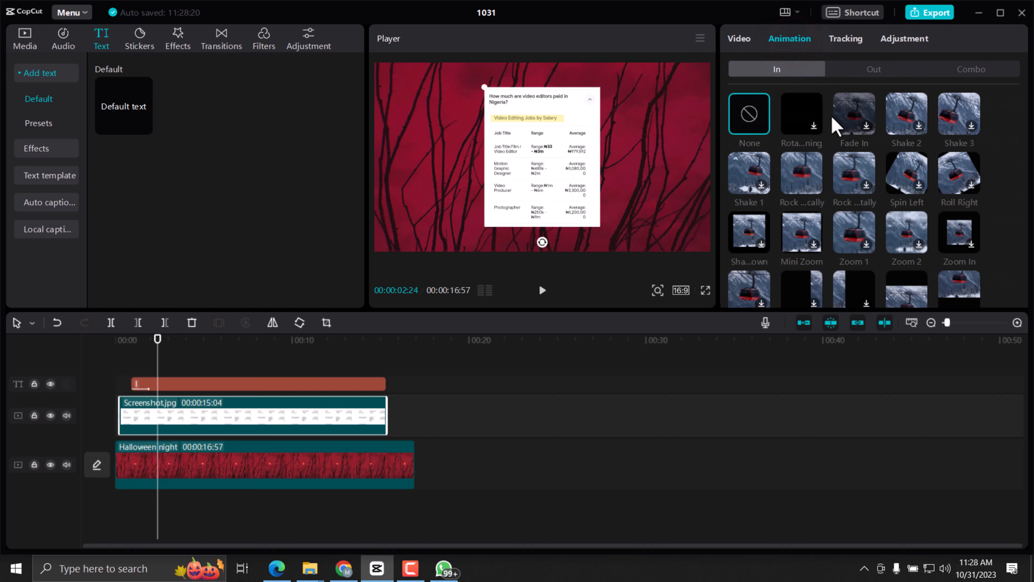
pyautogui.scroll(-3, 977, 208)
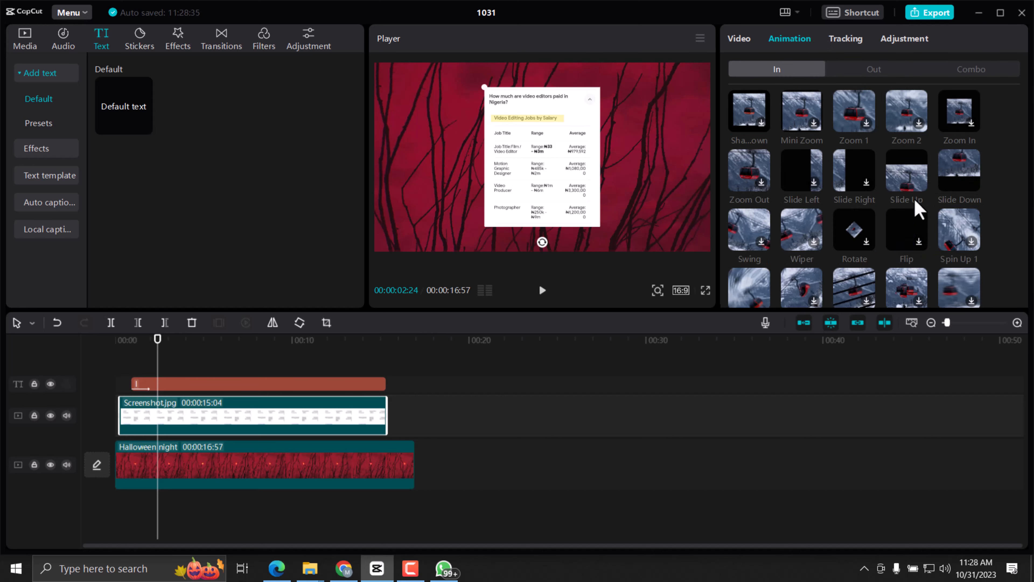
pyautogui.click(914, 187)
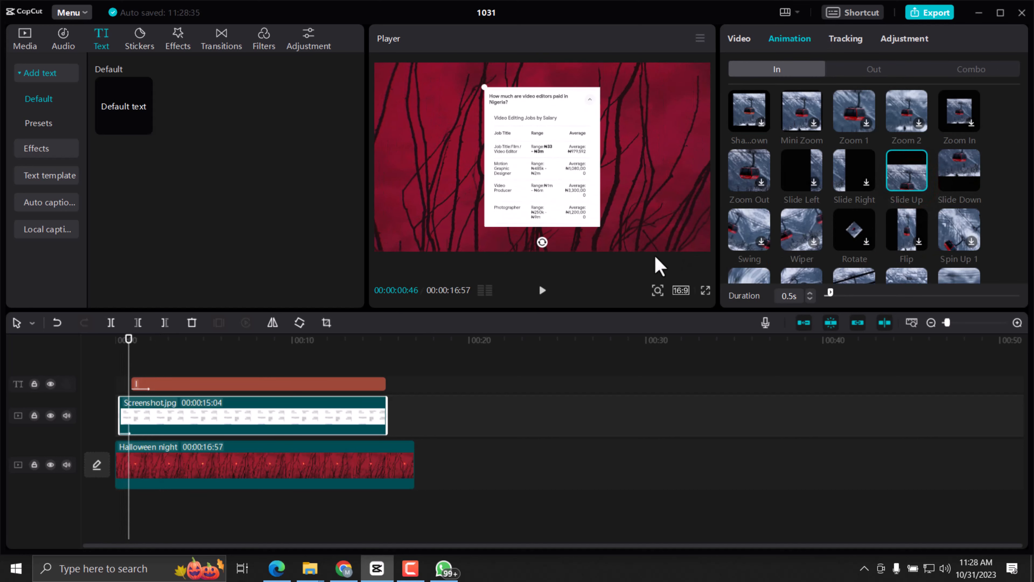
pyautogui.scroll(-1, 864, 242)
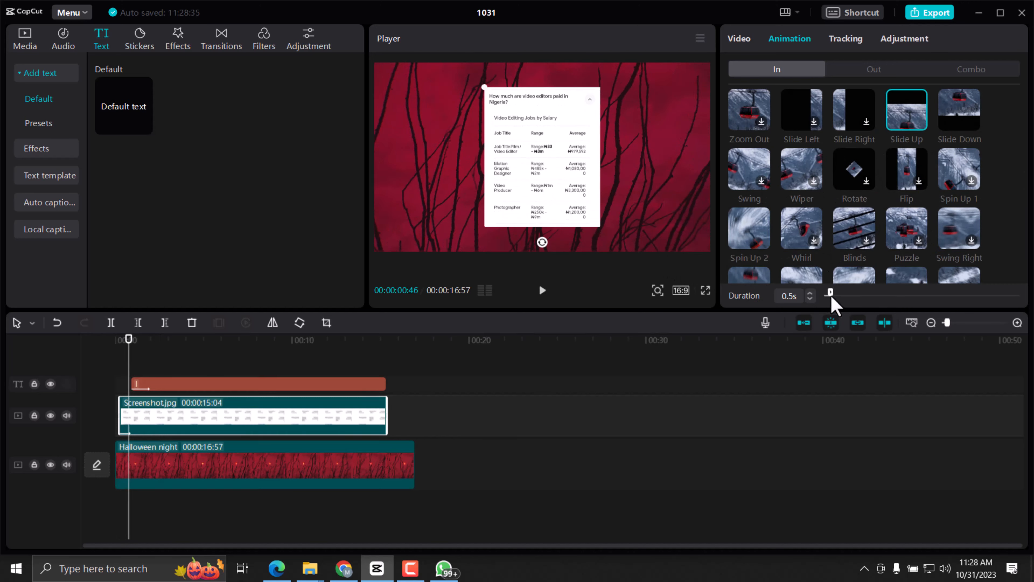
pyautogui.moveTo(832, 298); pyautogui.dragTo(830, 298)
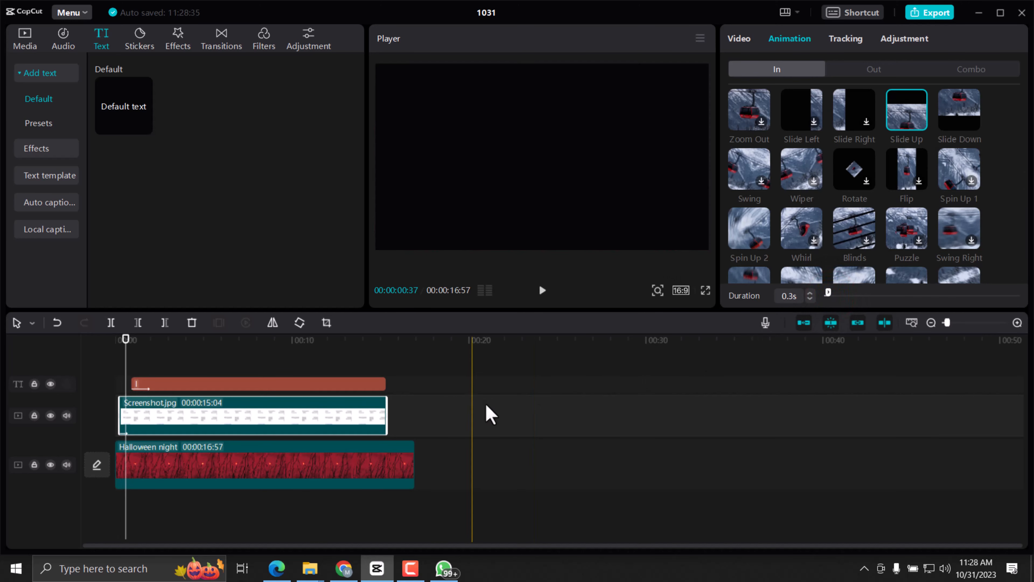
# Play the opening of the timeline to check the screenshot's slide-in and the highlight sweep.
pyautogui.click(124, 341)
pyautogui.moveTo(123, 357); pyautogui.dragTo(118, 357)
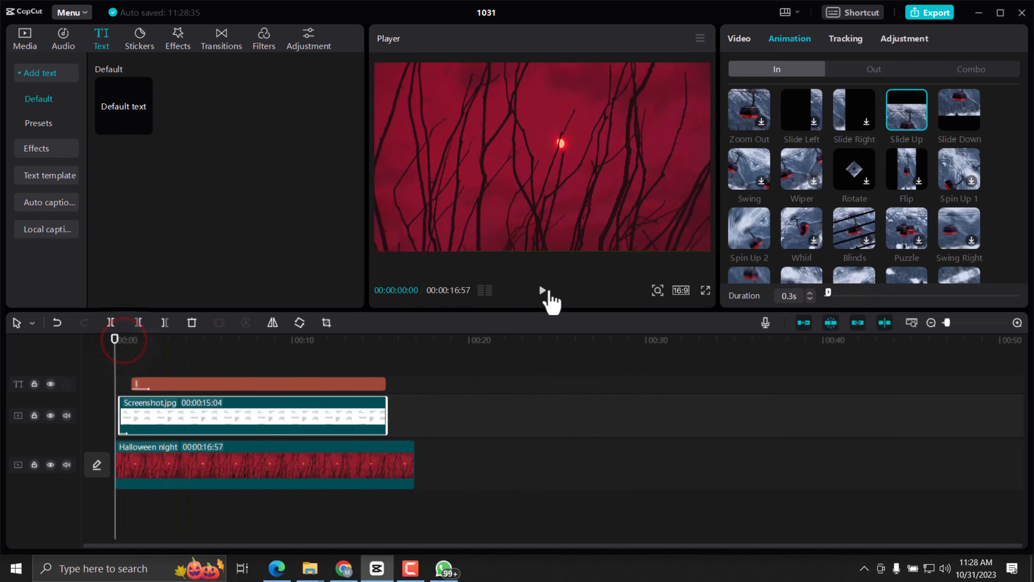
pyautogui.click(542, 293)
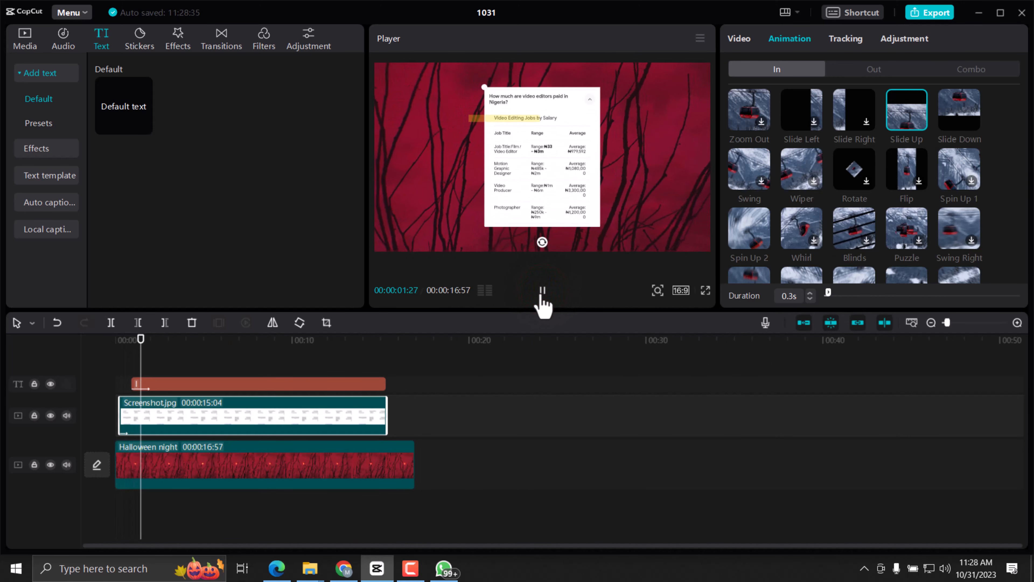
pyautogui.click(539, 291)
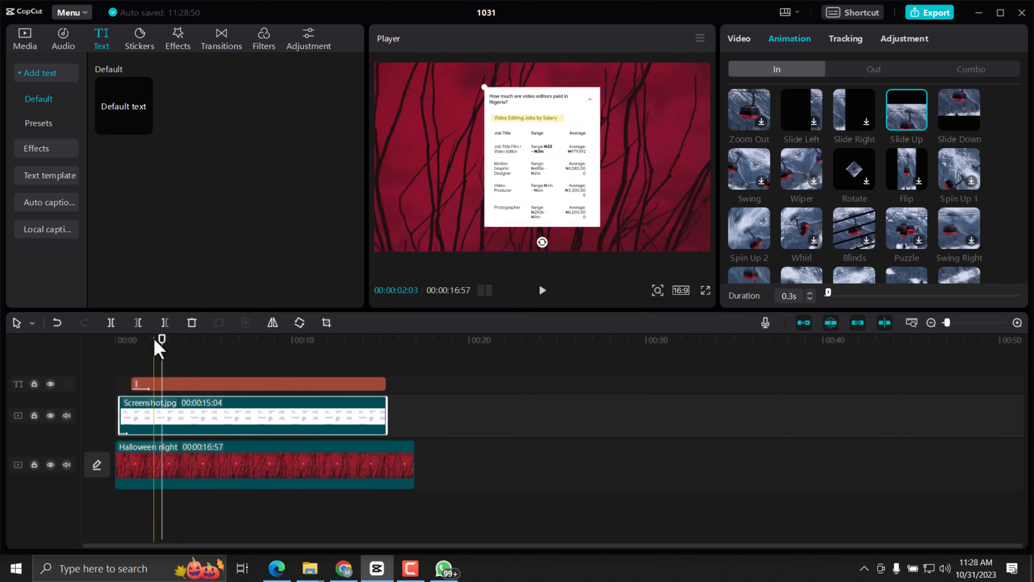
pyautogui.moveTo(162, 339); pyautogui.dragTo(132, 343)
pyautogui.click(543, 290)
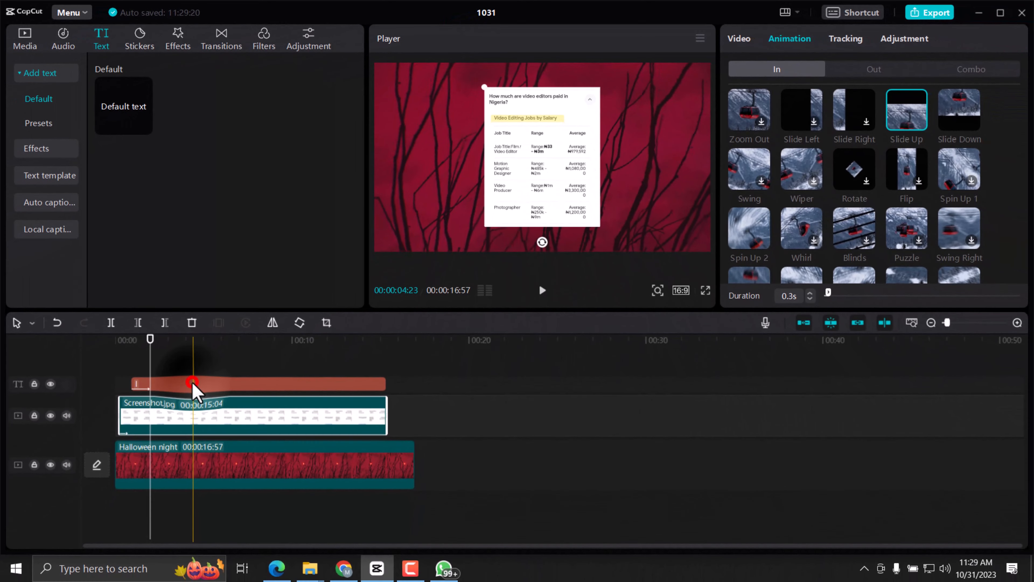
# Duplicate the yellow text clip by copying it and pasting the copy at the playhead near 00:00:01:59.
pyautogui.click(191, 384)
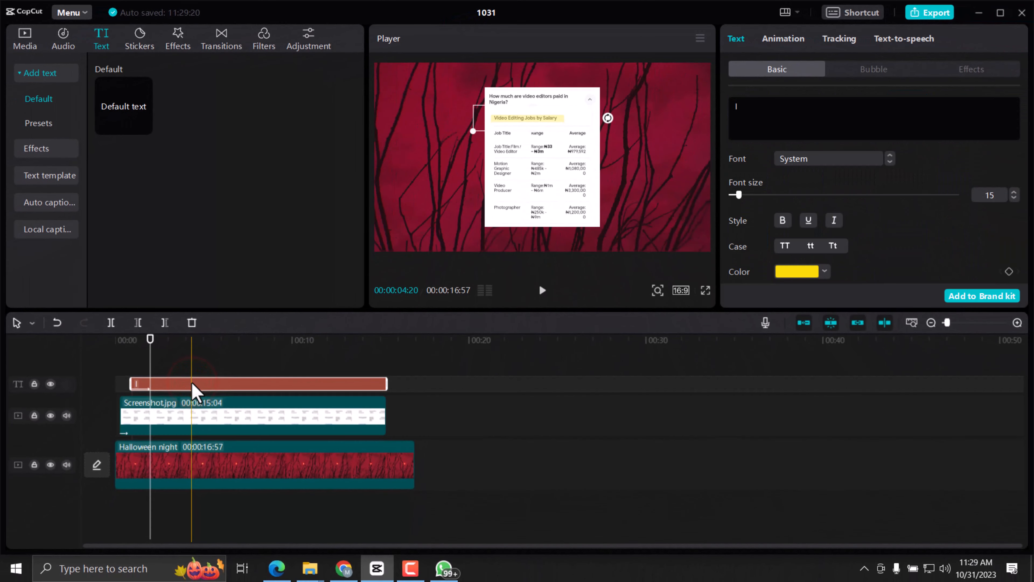
pyautogui.rightClick(192, 384)
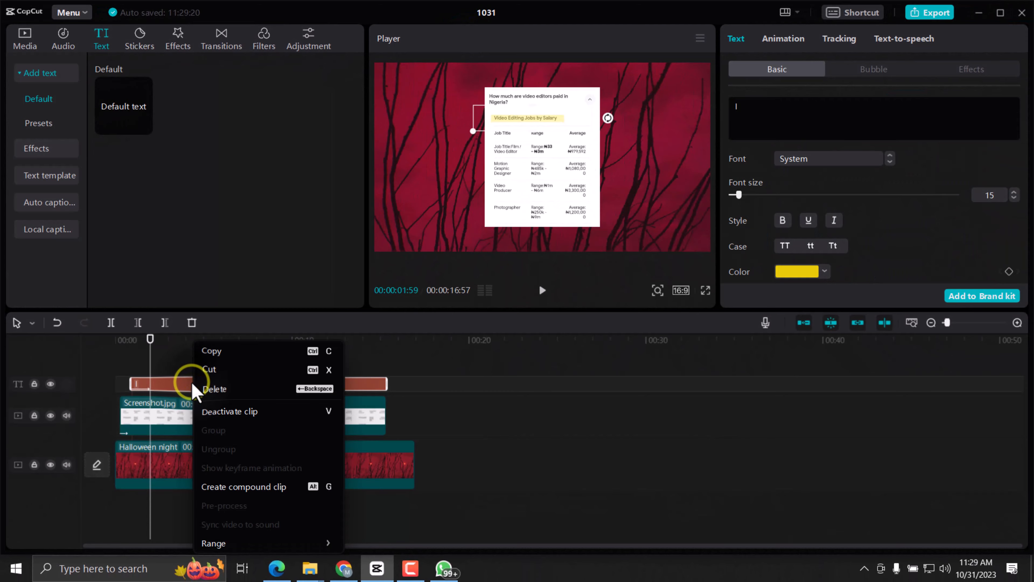
pyautogui.click(210, 353)
pyautogui.rightClick(206, 363)
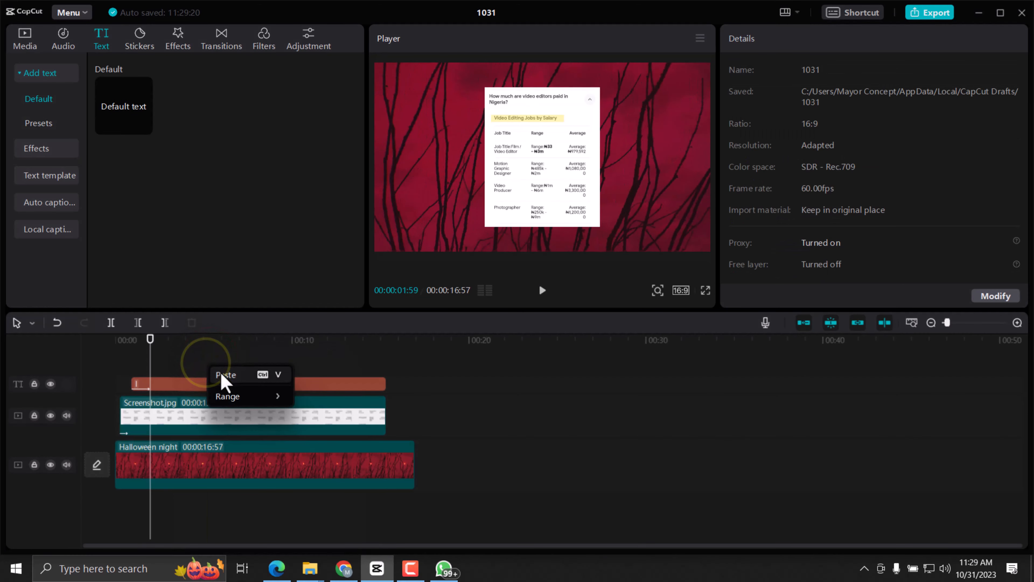
pyautogui.click(221, 371)
# Move the duplicated yellow bar down onto the "Job Title" row and play both highlights from near the start.
pyautogui.click(132, 342)
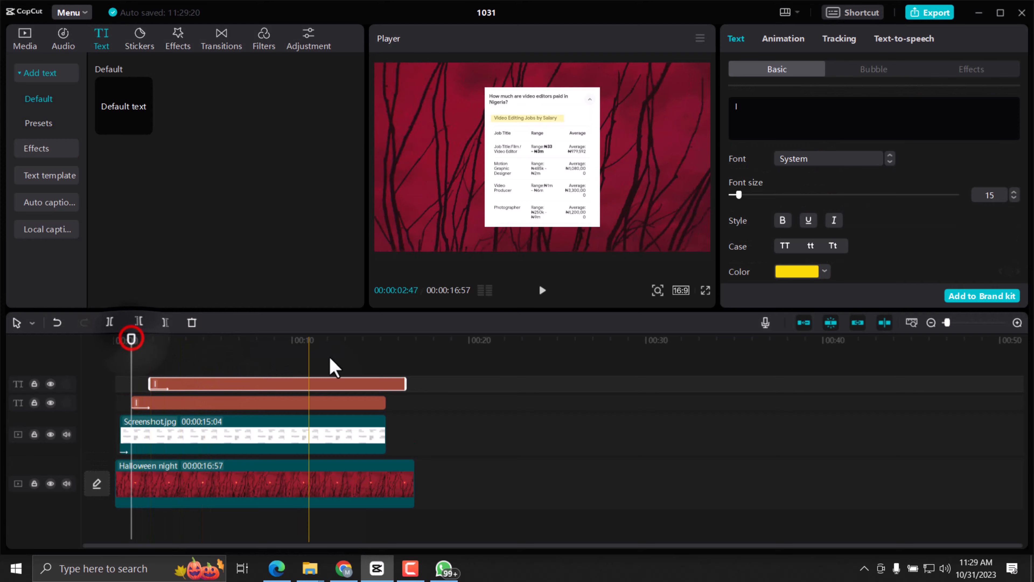
pyautogui.click(541, 290)
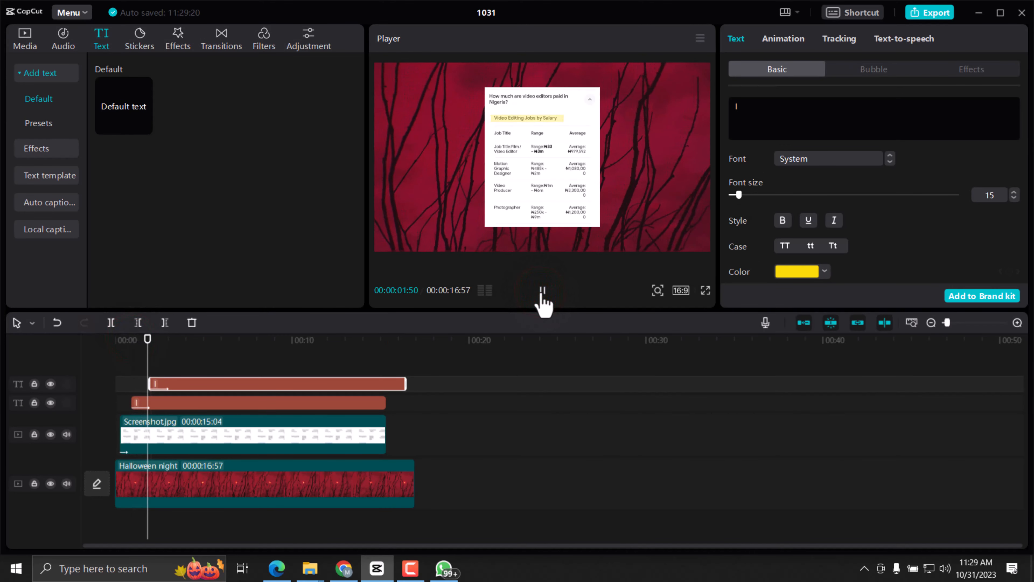
pyautogui.click(539, 294)
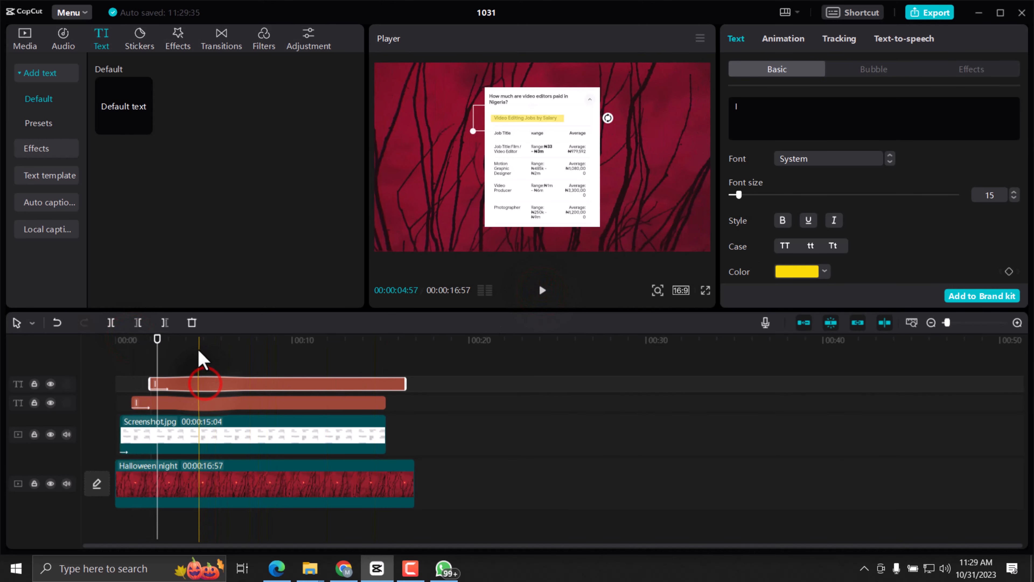
pyautogui.moveTo(525, 124); pyautogui.dragTo(533, 143)
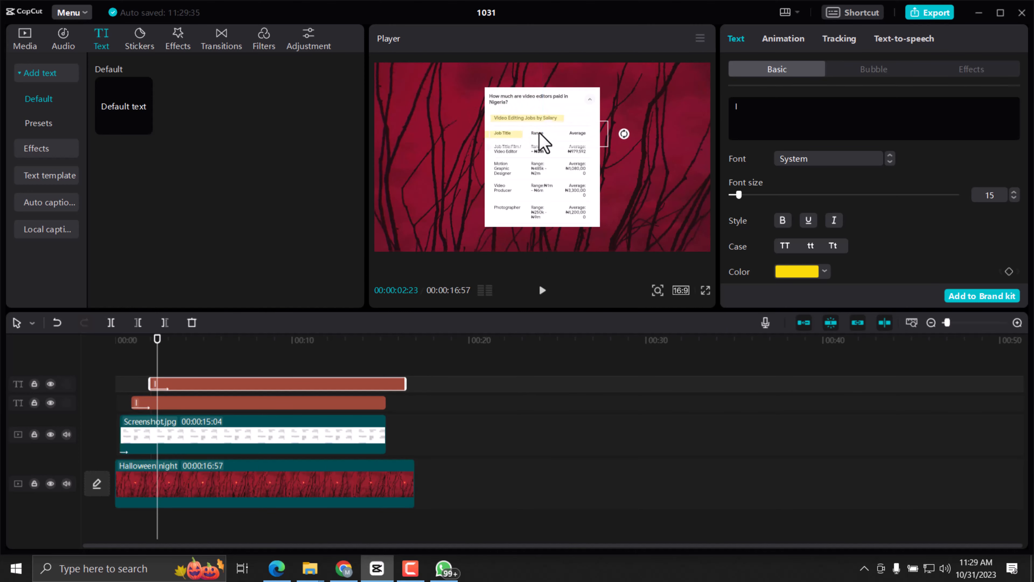
pyautogui.click(126, 340)
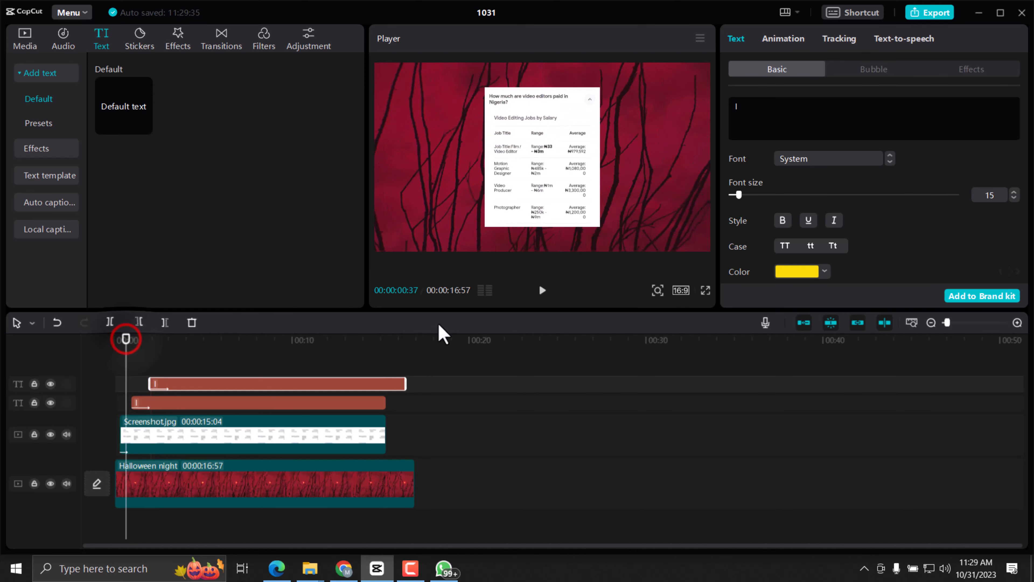
pyautogui.click(540, 291)
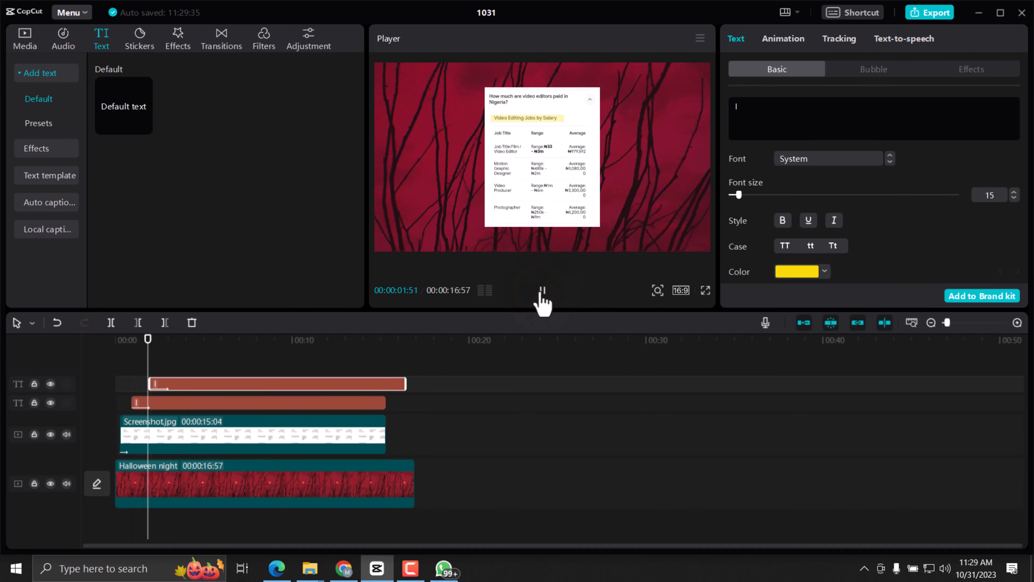
# Fit the second yellow bar over the whole "Job Title: Film / Video Editor" row, with scale width 454% and scale height 480%.
pyautogui.click(541, 291)
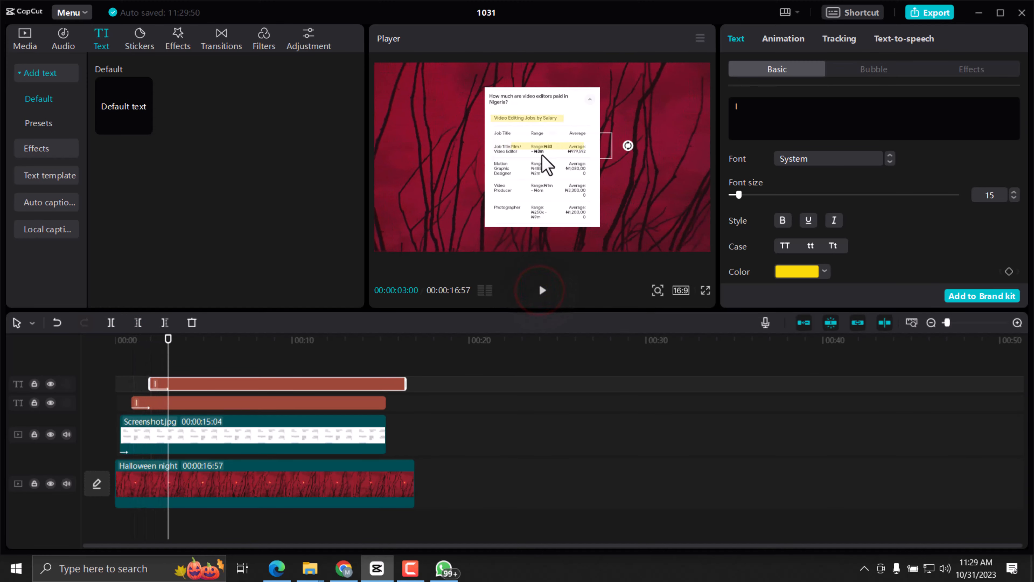
pyautogui.moveTo(542, 155); pyautogui.dragTo(520, 159)
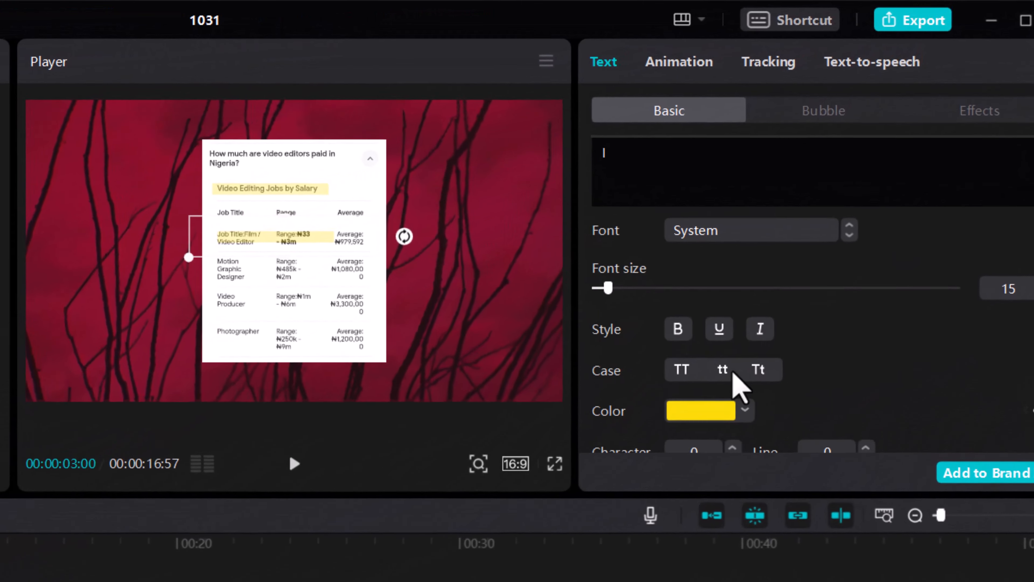
pyautogui.scroll(-5, 816, 242)
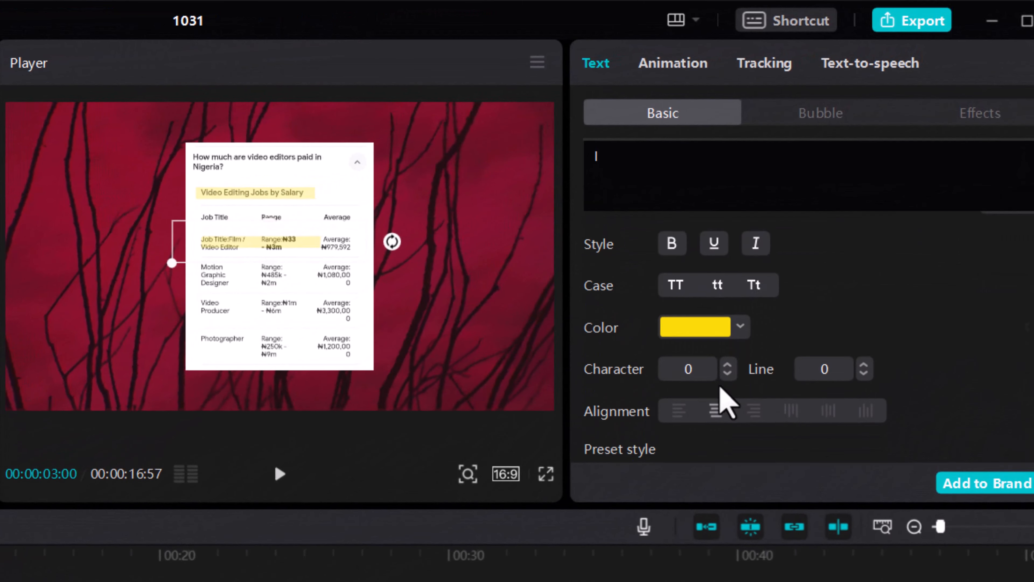
pyautogui.scroll(-10, 720, 385)
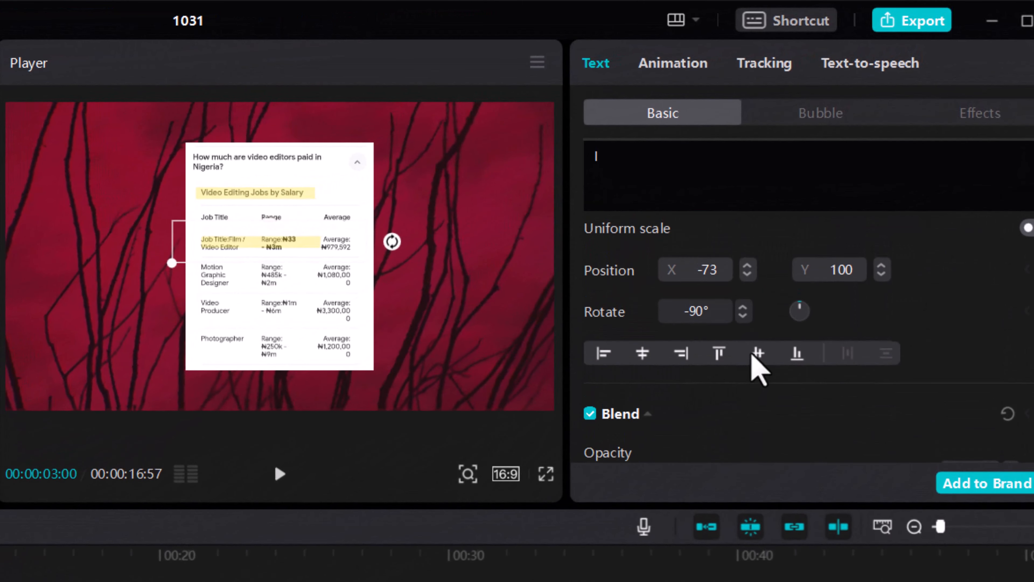
pyautogui.scroll(1, 739, 416)
pyautogui.scroll(-1, 734, 404)
pyautogui.scroll(1, 745, 346)
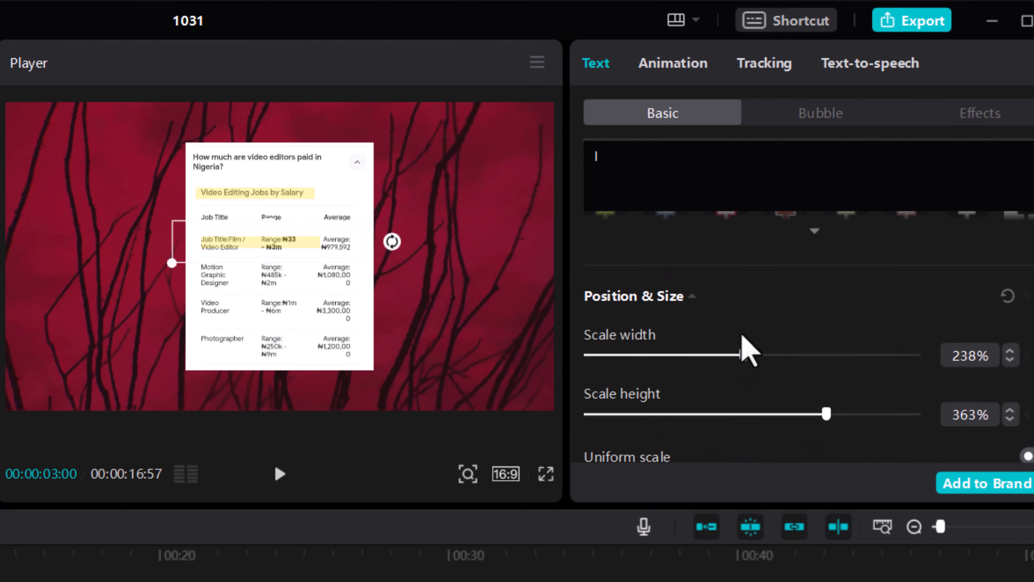
pyautogui.moveTo(744, 369); pyautogui.dragTo(872, 363)
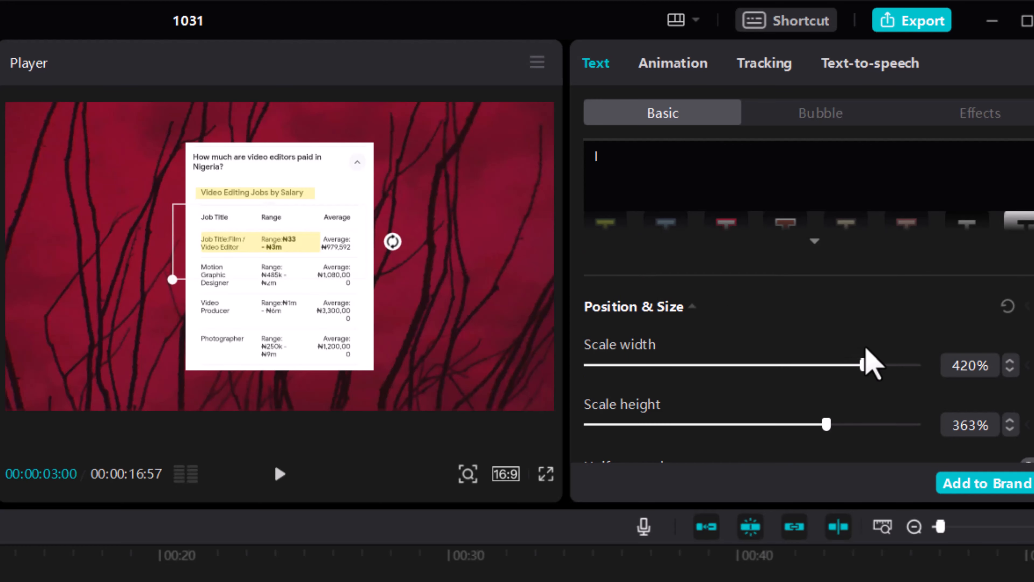
pyautogui.moveTo(833, 426); pyautogui.dragTo(903, 426)
pyautogui.moveTo(363, 272)
pyautogui.mouseDown()
pyautogui.moveTo(388, 276)
pyautogui.moveTo(380, 278)
pyautogui.mouseUp()
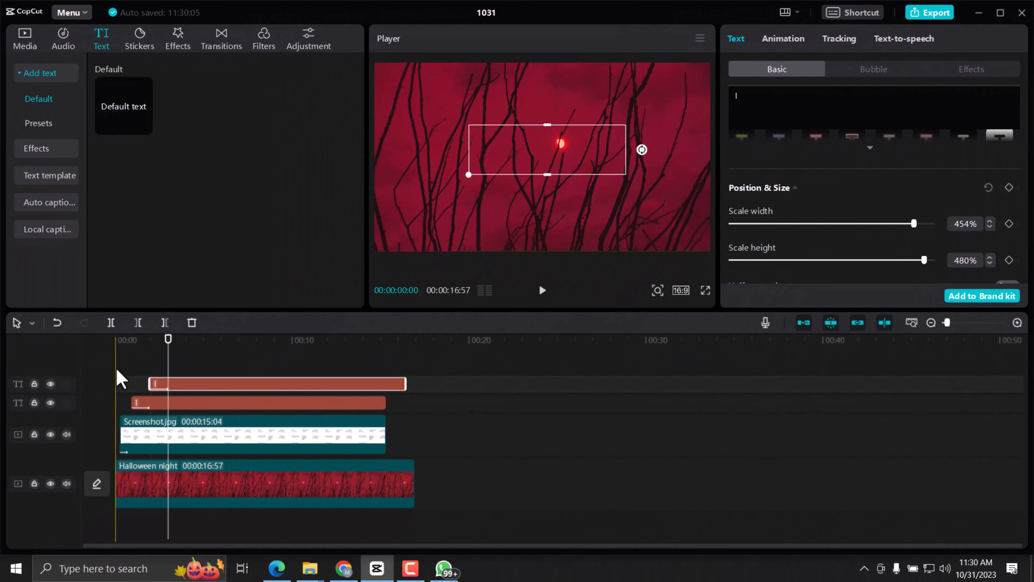
# Play the timeline from about 00:00:00:39 to check both yellow highlights sweeping in.
pyautogui.click(126, 339)
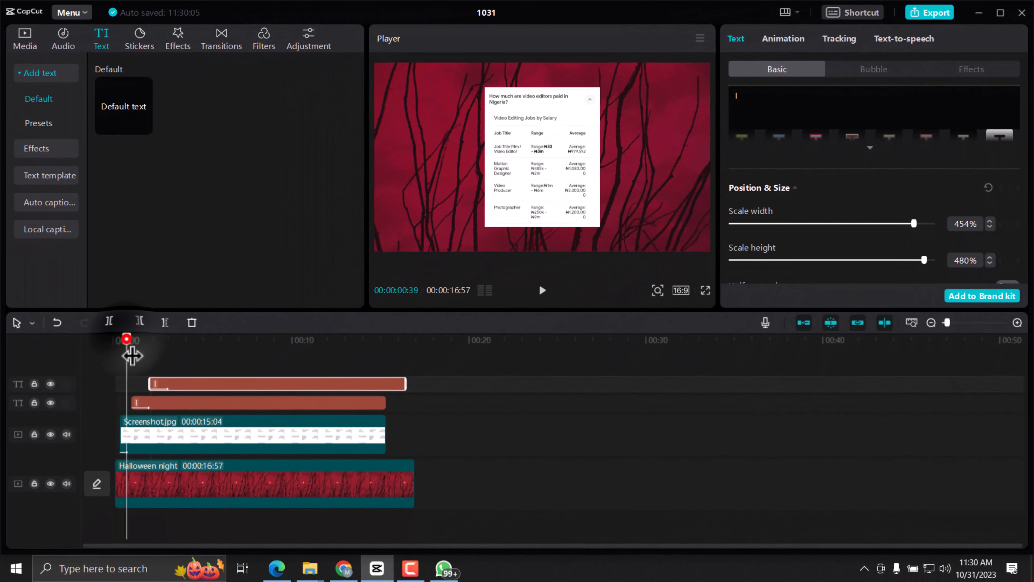
pyautogui.click(542, 290)
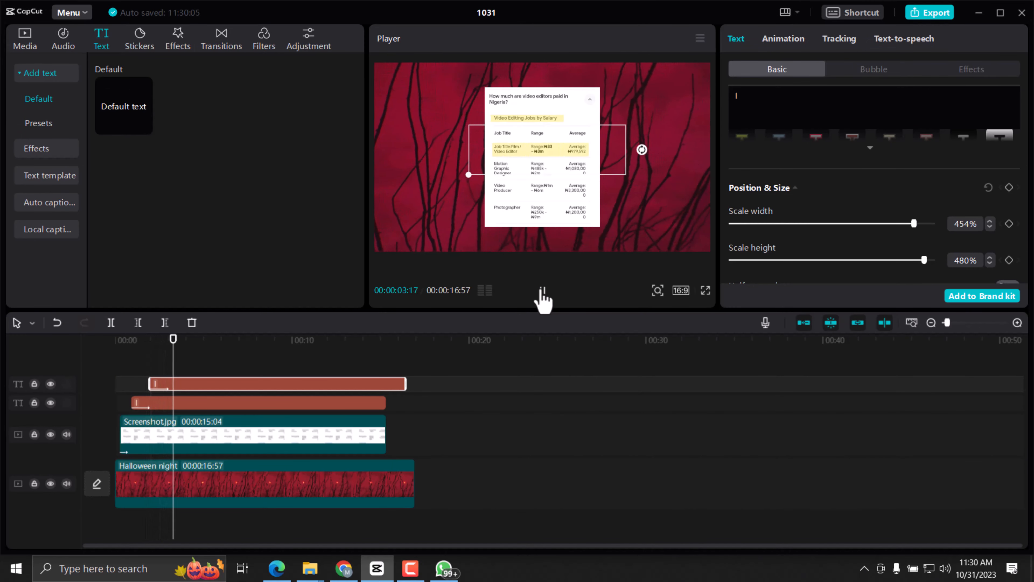
pyautogui.click(542, 290)
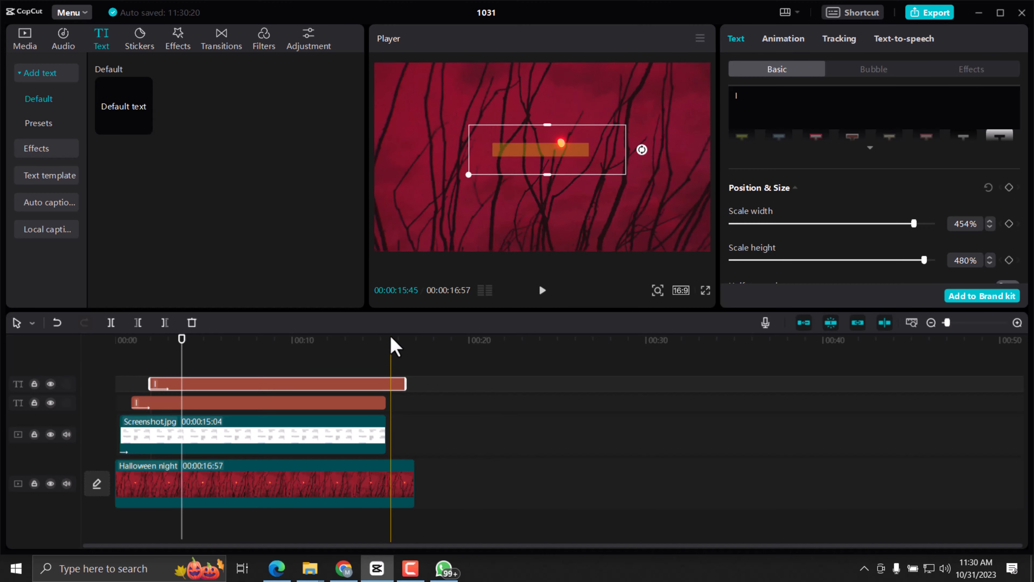
# Add a color keyframe to the upper yellow text clip at 00:00:03:51.
pyautogui.click(215, 338)
pyautogui.click(190, 353)
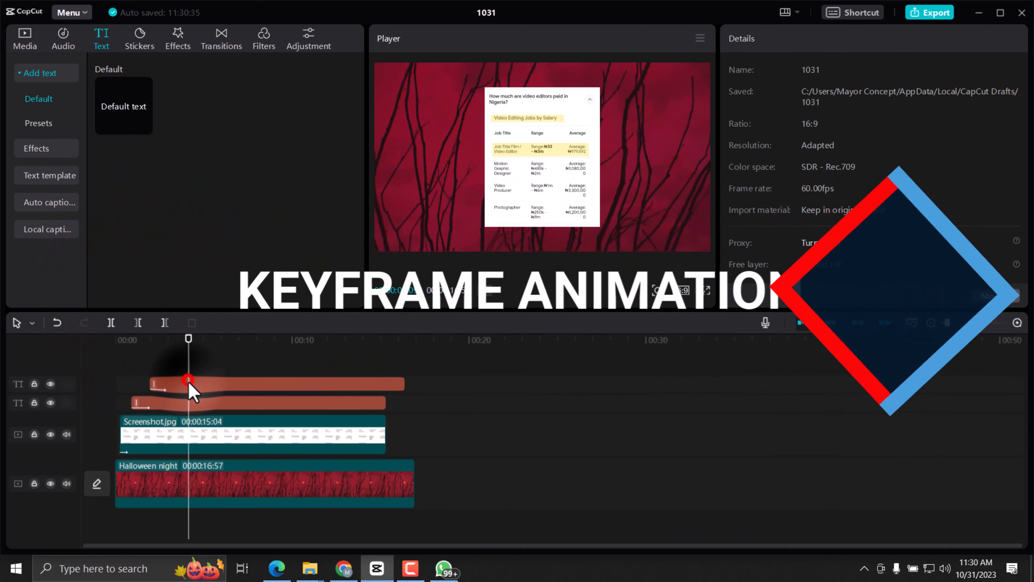
pyautogui.click(198, 386)
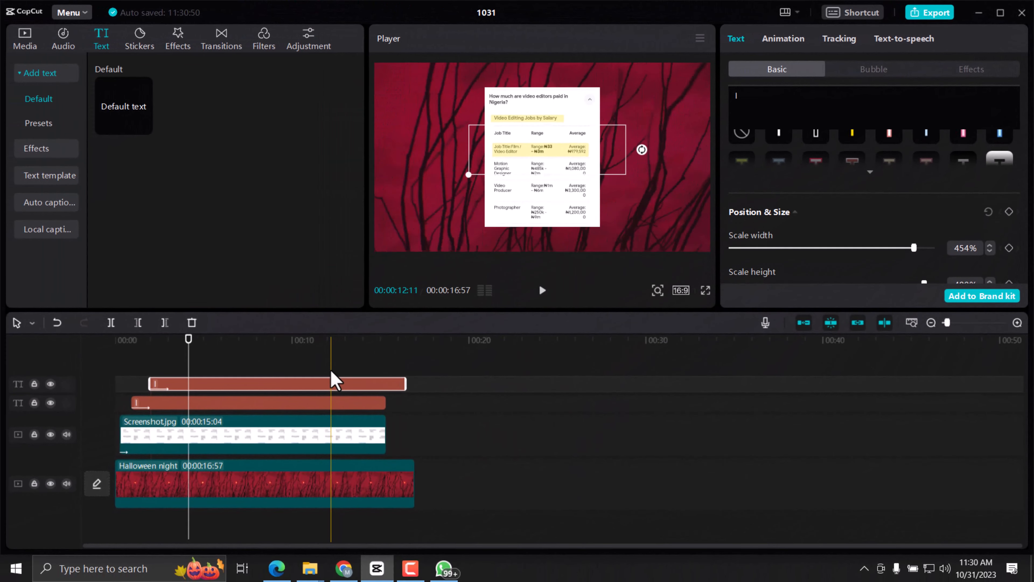
pyautogui.moveTo(189, 340); pyautogui.dragTo(197, 340)
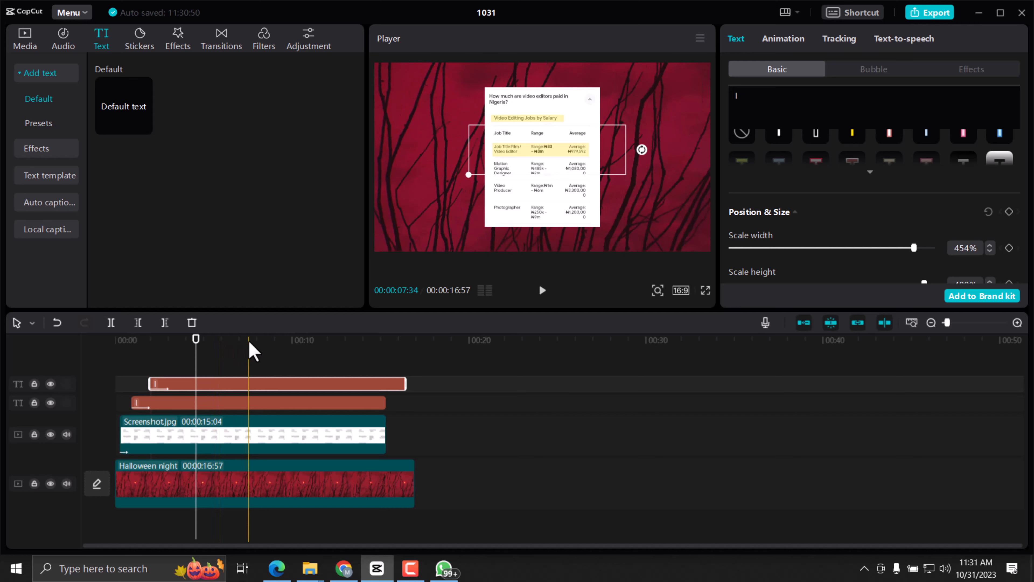
pyautogui.click(208, 356)
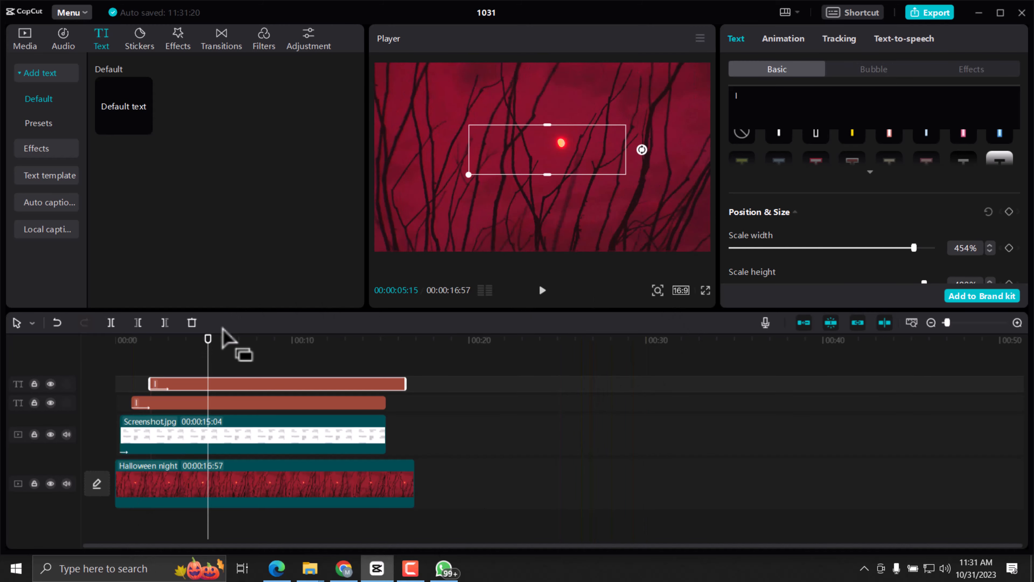
pyautogui.moveTo(208, 338); pyautogui.dragTo(182, 356)
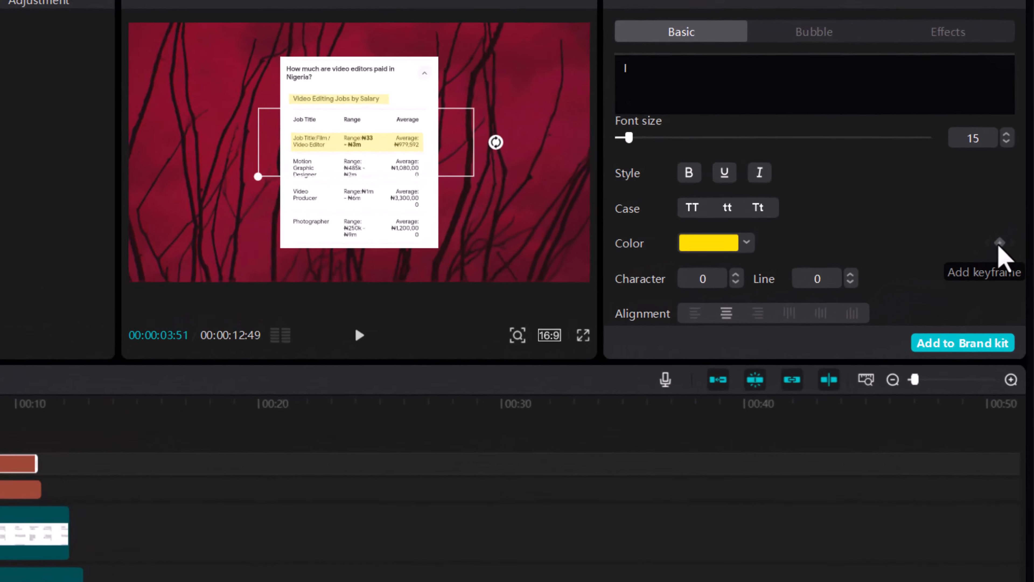
pyautogui.click(1009, 224)
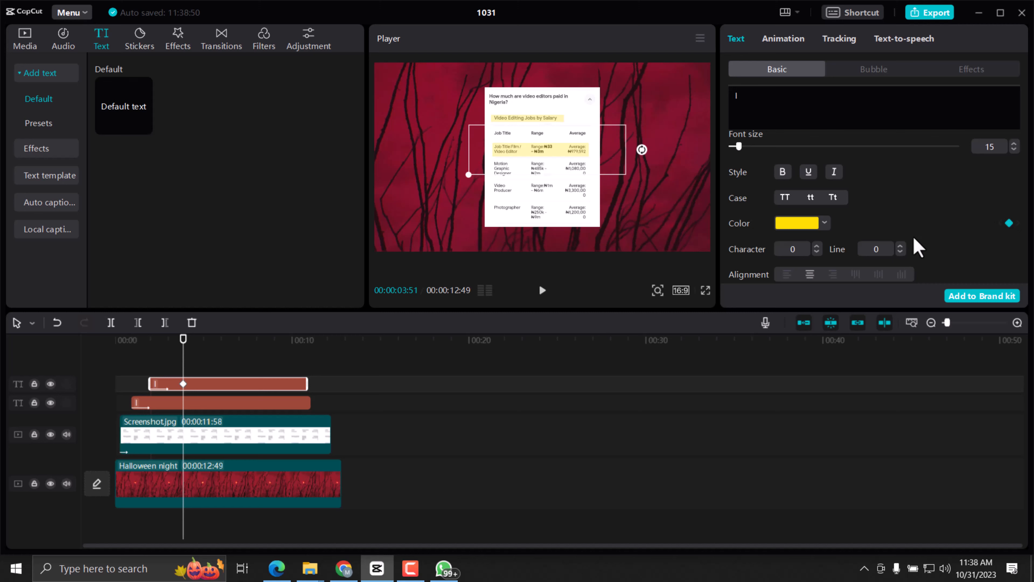
# Add scale, position and rotation keyframes to the upper yellow text clip at 00:00:03:51.
pyautogui.scroll(-10, 943, 252)
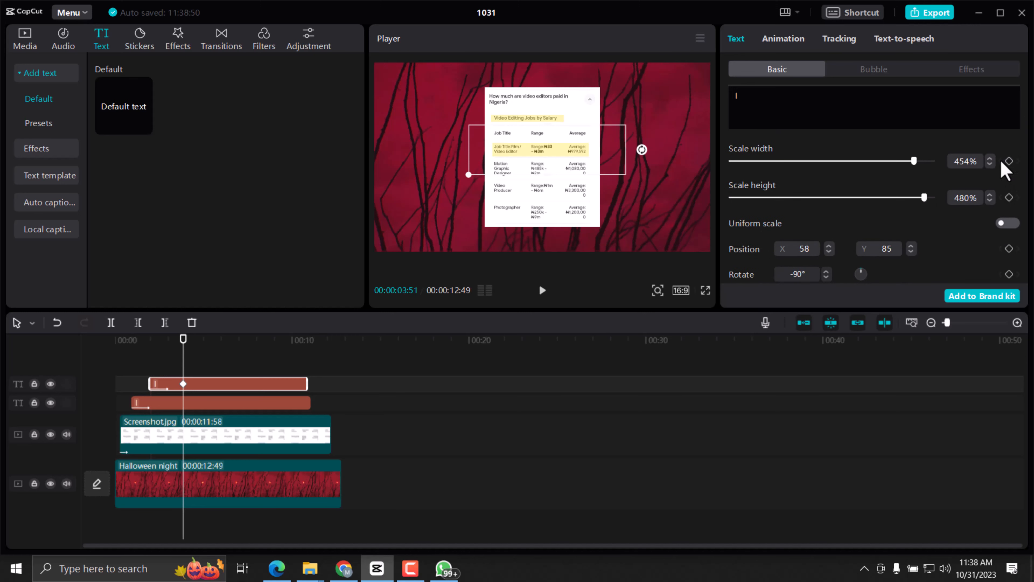
pyautogui.scroll(2, 1006, 169)
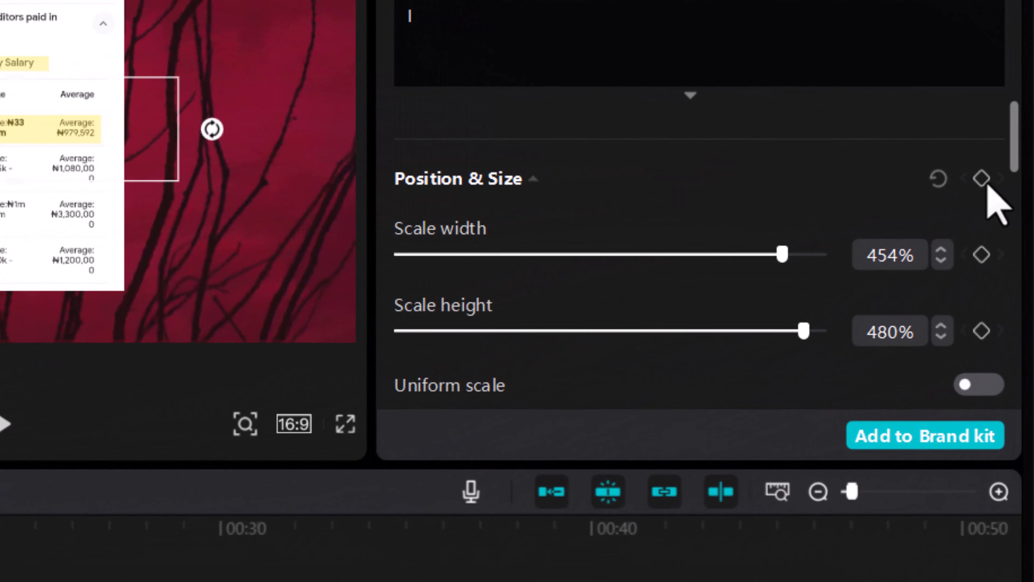
pyautogui.click(982, 178)
pyautogui.scroll(-2, 981, 253)
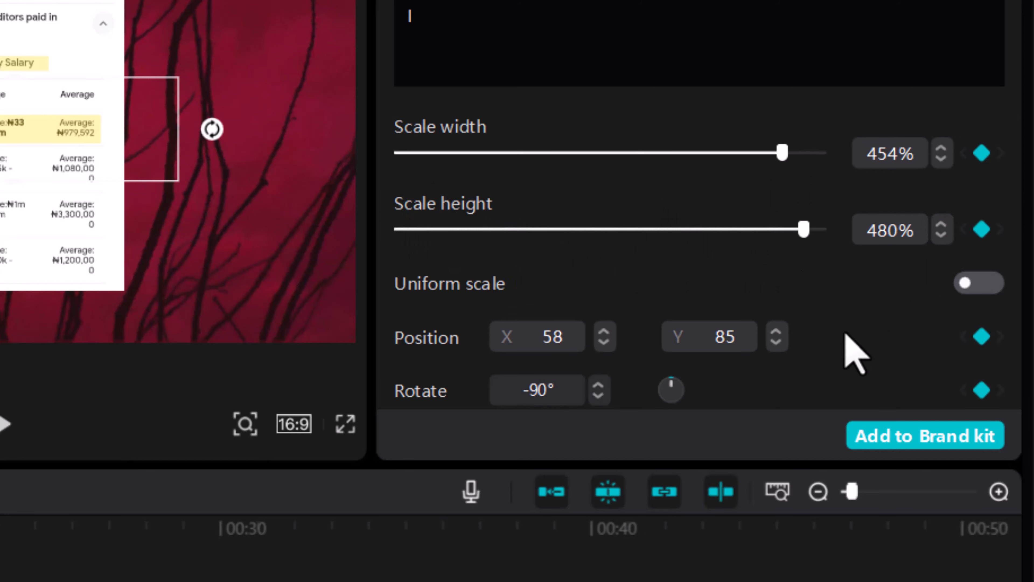
pyautogui.scroll(-1, 971, 294)
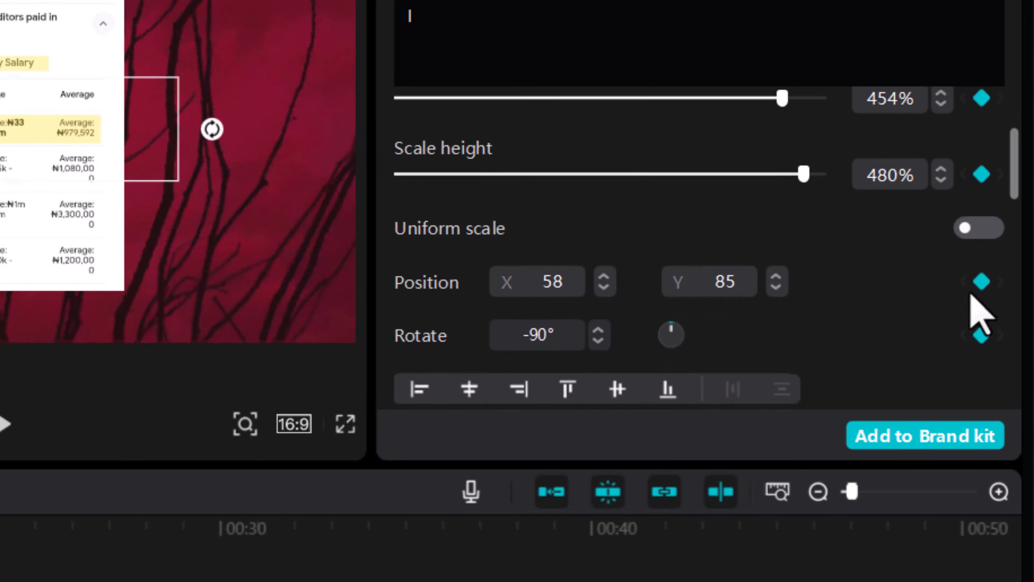
pyautogui.scroll(-1, 969, 305)
pyautogui.scroll(-2, 942, 354)
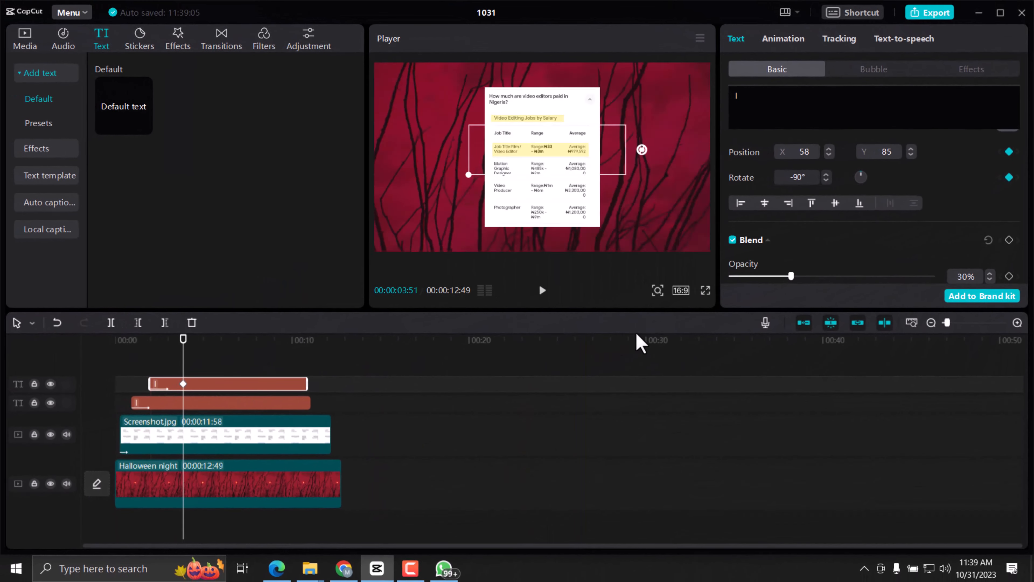
pyautogui.click(1008, 175)
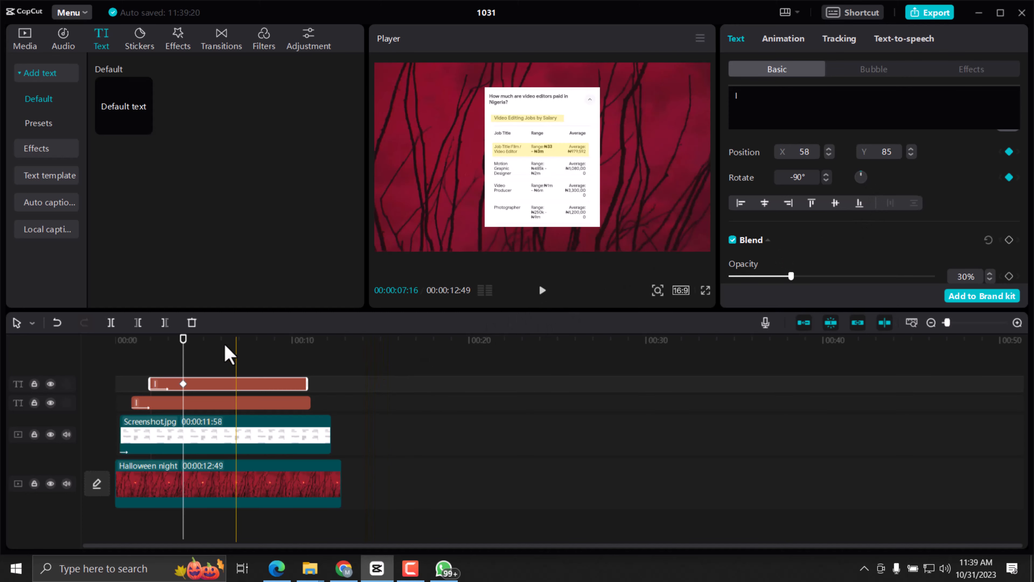
# At 00:00:04:14, recolor the upper highlight bar red (FF0000) and move it down onto the "Motion Graphic Designer" row.
pyautogui.moveTo(184, 354); pyautogui.dragTo(190, 360)
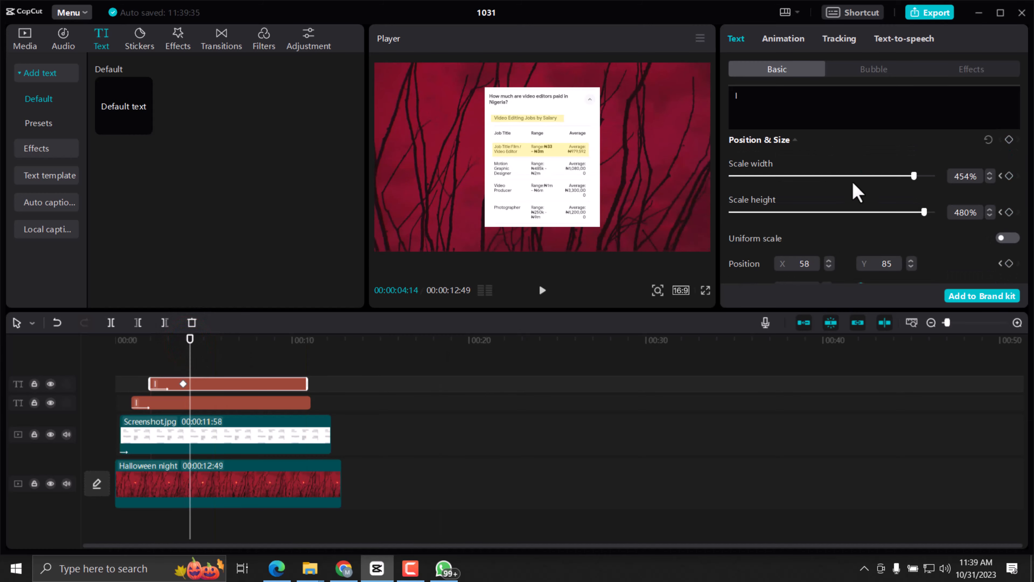
pyautogui.scroll(5, 856, 192)
pyautogui.click(829, 273)
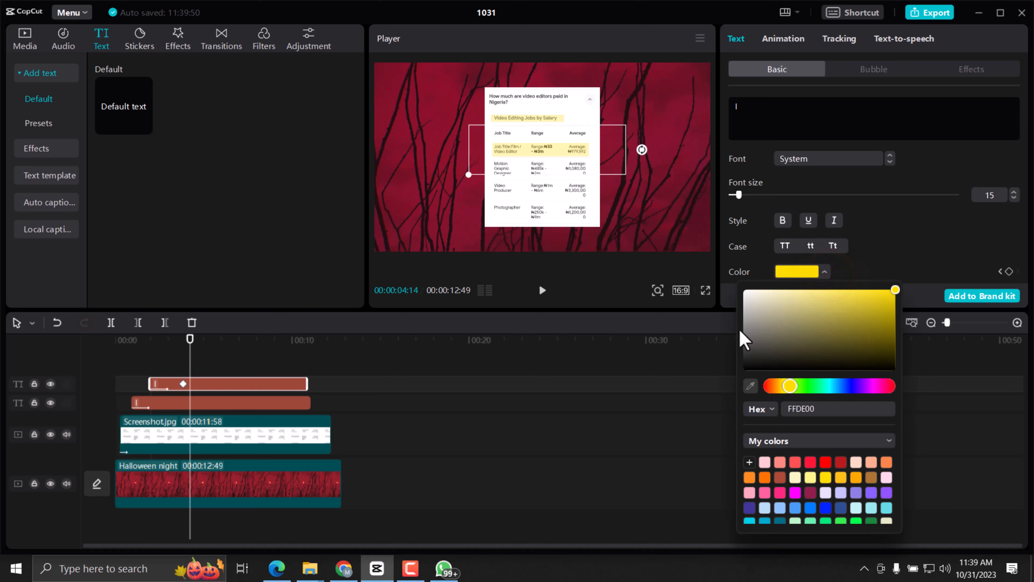
pyautogui.click(824, 463)
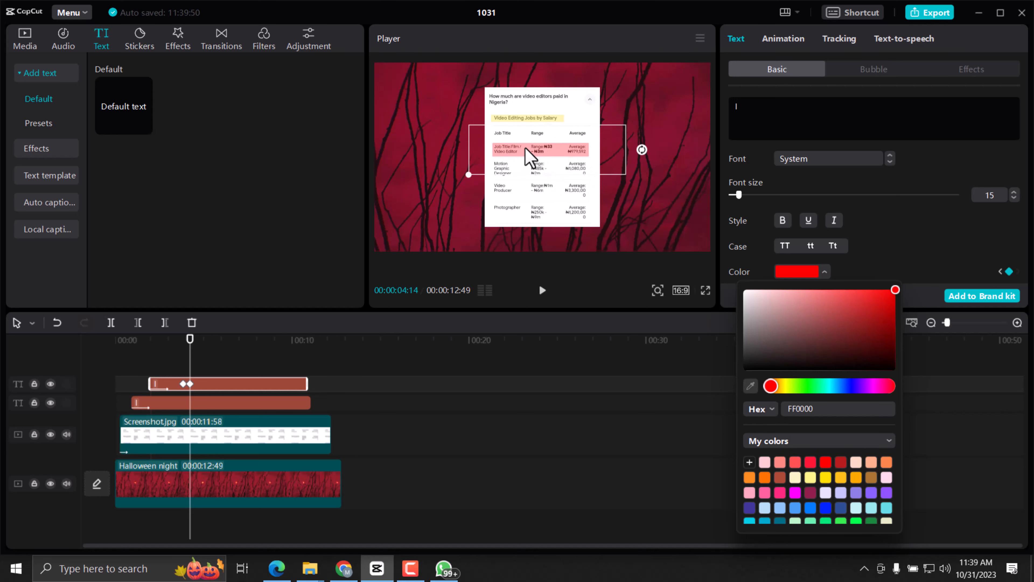
pyautogui.moveTo(525, 148); pyautogui.dragTo(527, 166)
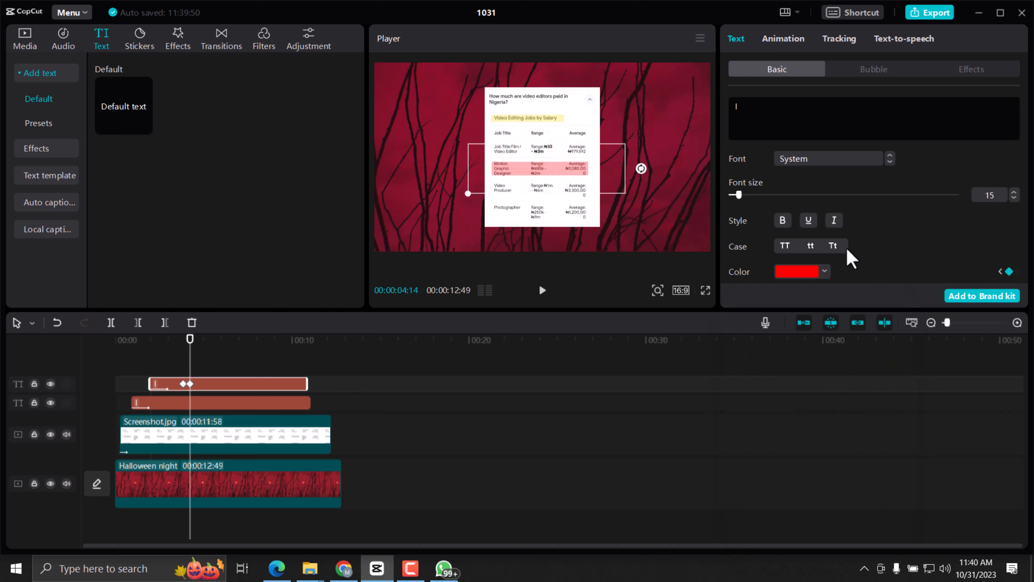
# Play from about 00:00:01:43 to check the bar changing from yellow to red as it moves down a row.
pyautogui.scroll(-2, 932, 249)
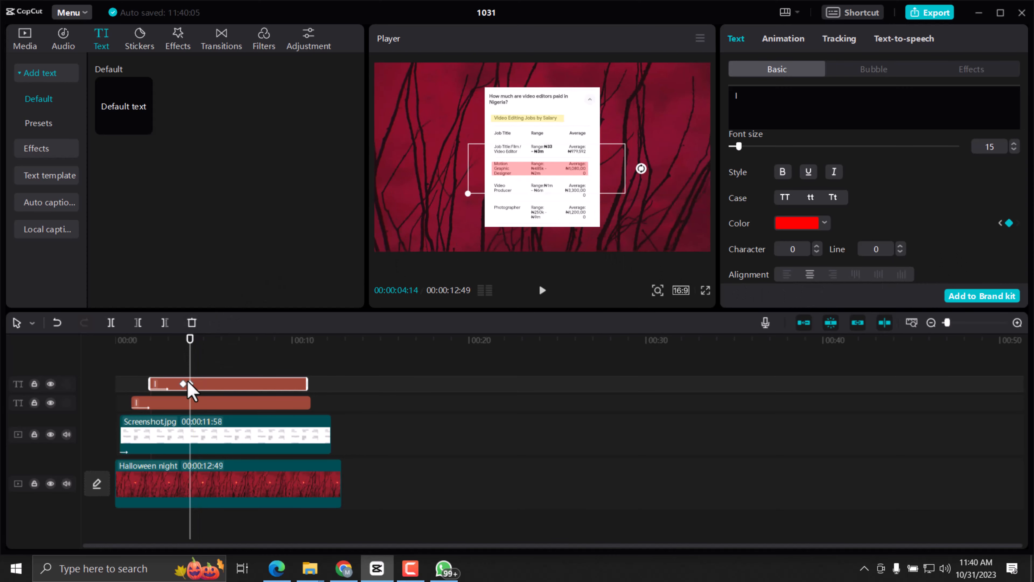
pyautogui.moveTo(187, 340); pyautogui.dragTo(144, 340)
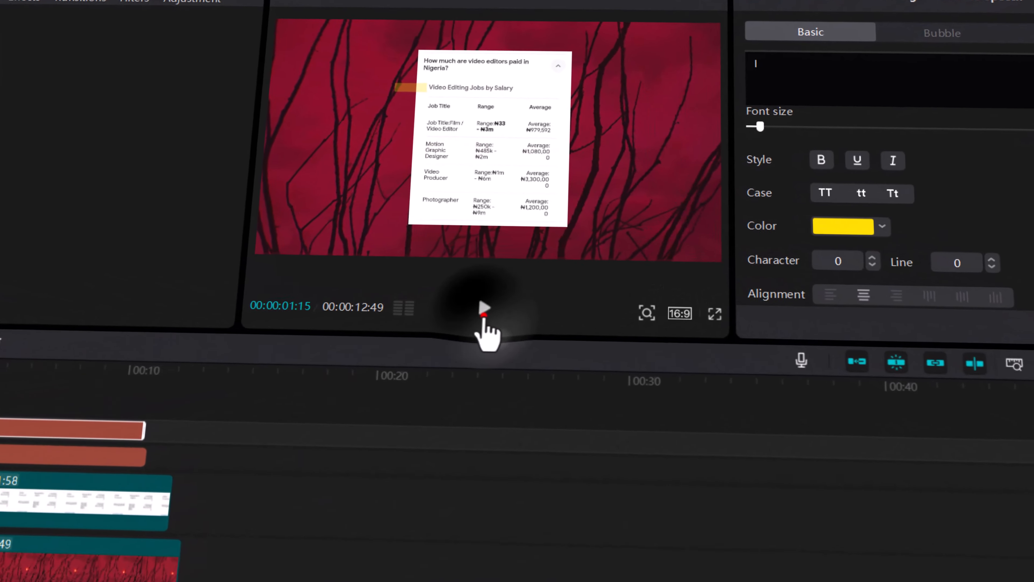
pyautogui.click(525, 296)
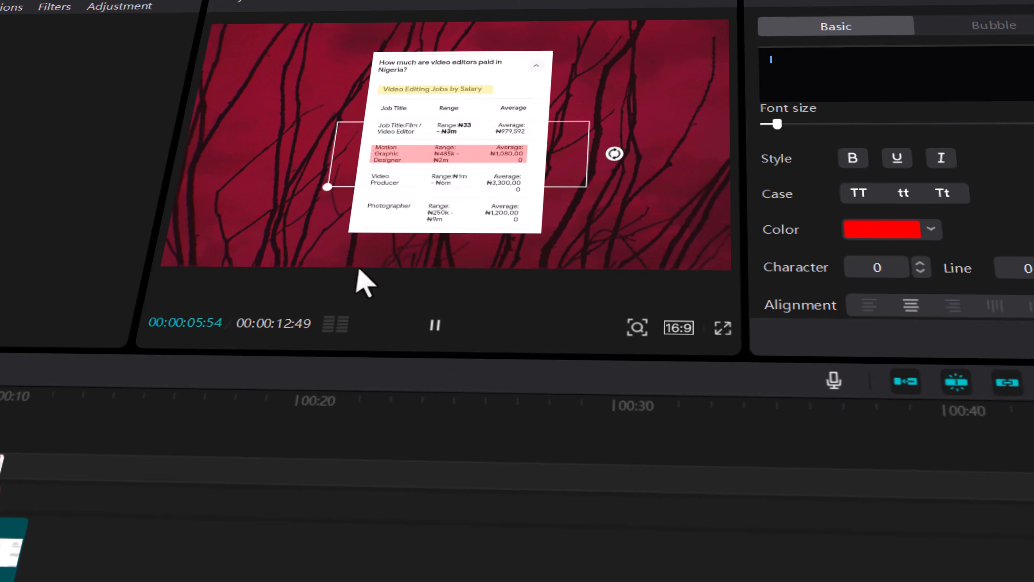
# Add color and Position & Size keyframes to the red highlight bar at 00:00:05:09.
pyautogui.moveTo(232, 343); pyautogui.dragTo(211, 355)
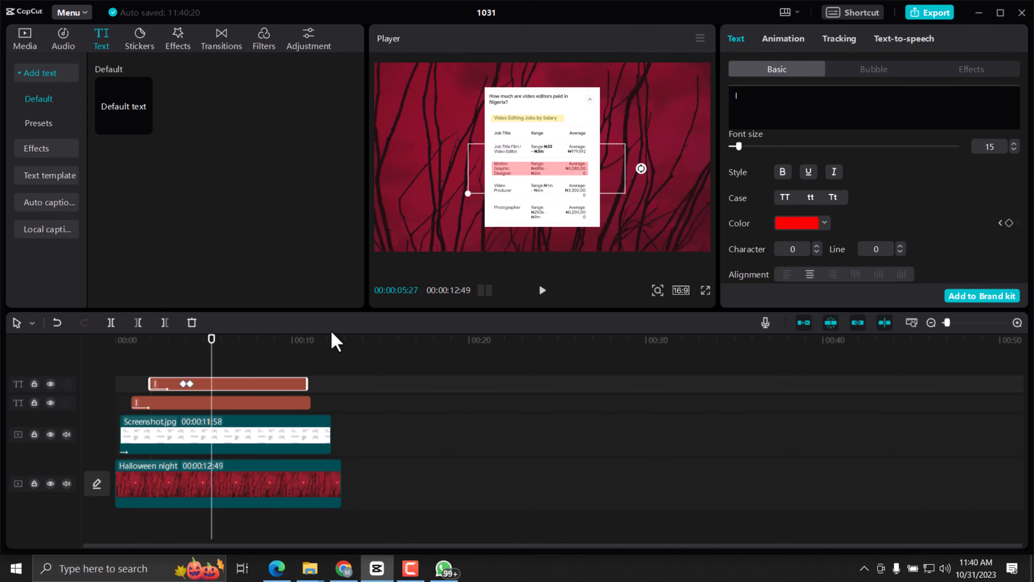
pyautogui.click(207, 342)
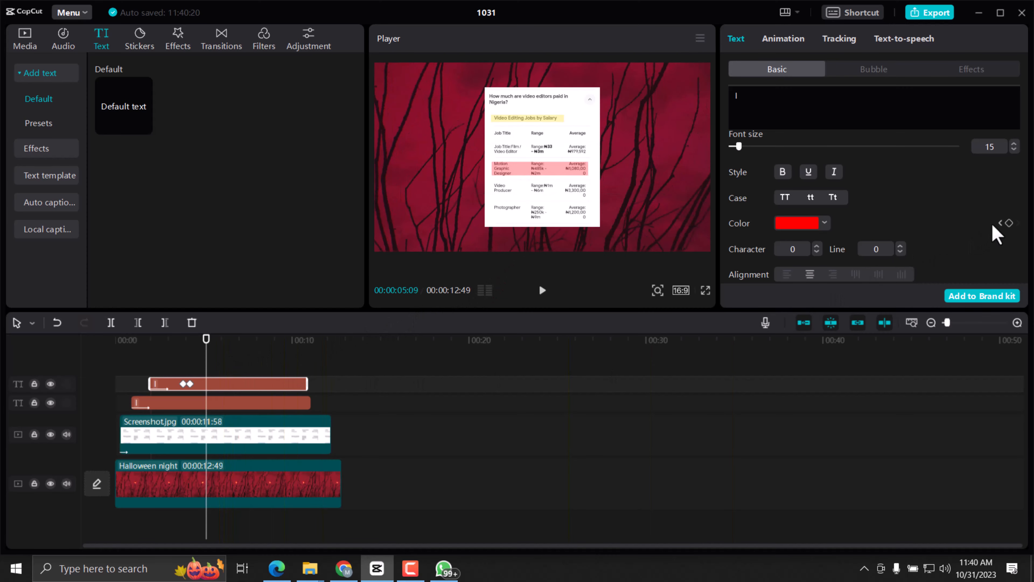
pyautogui.click(1009, 224)
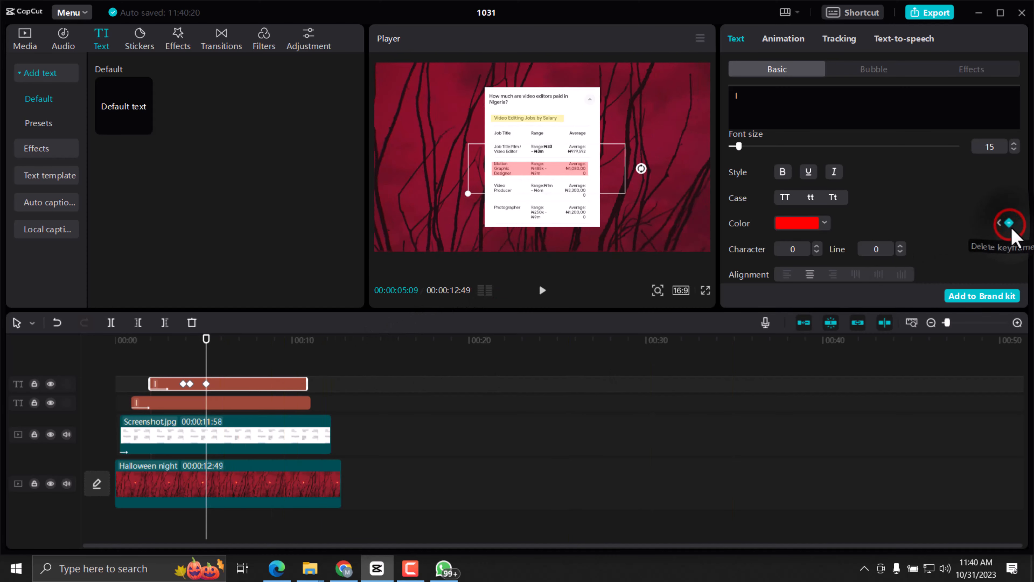
pyautogui.scroll(-5, 1005, 236)
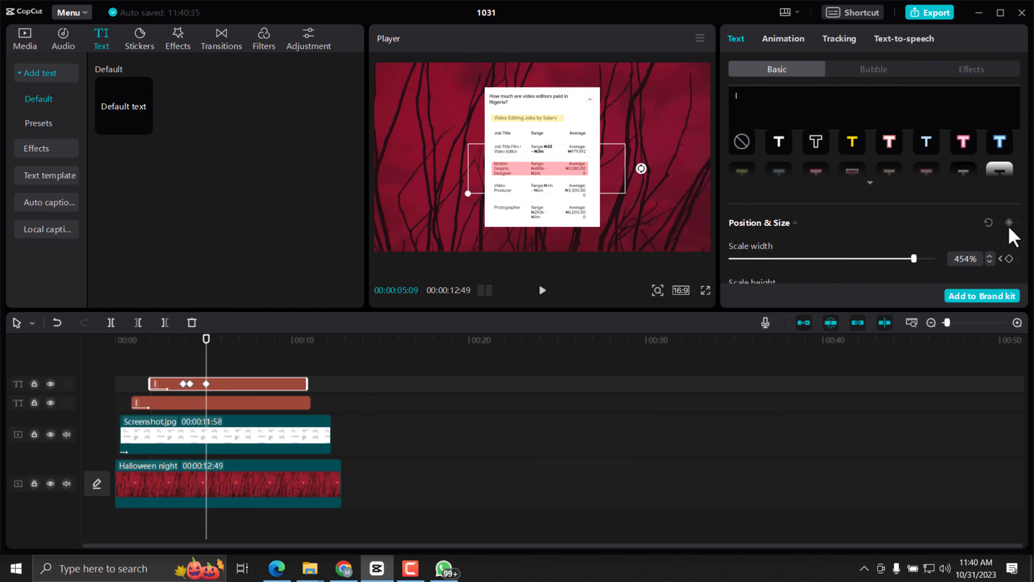
pyautogui.click(1008, 224)
# At 00:00:05:29, recolor the red highlight bar green (00FF4B) and move it down onto the "Video Producer" row.
pyautogui.click(210, 352)
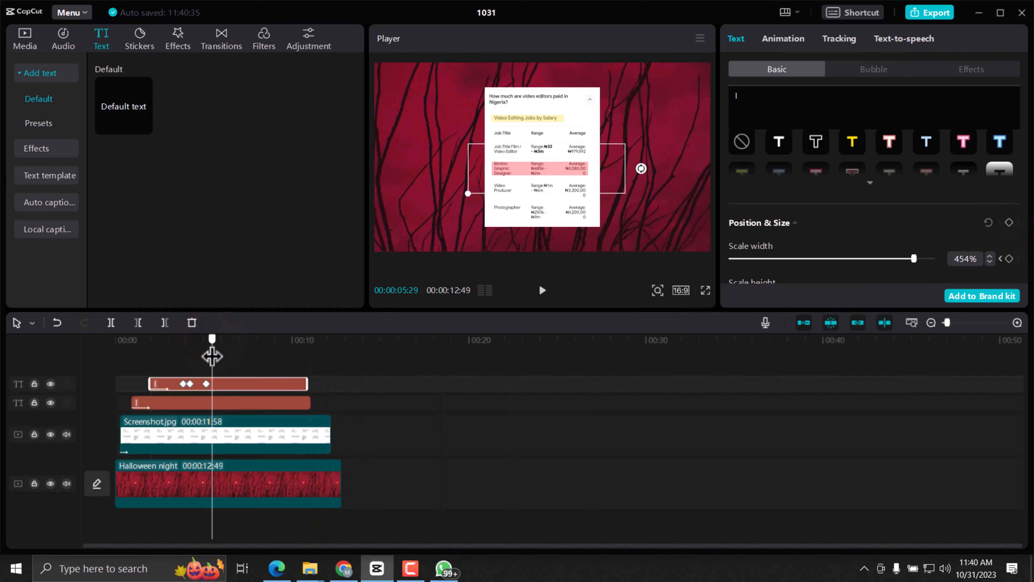
pyautogui.scroll(4, 847, 208)
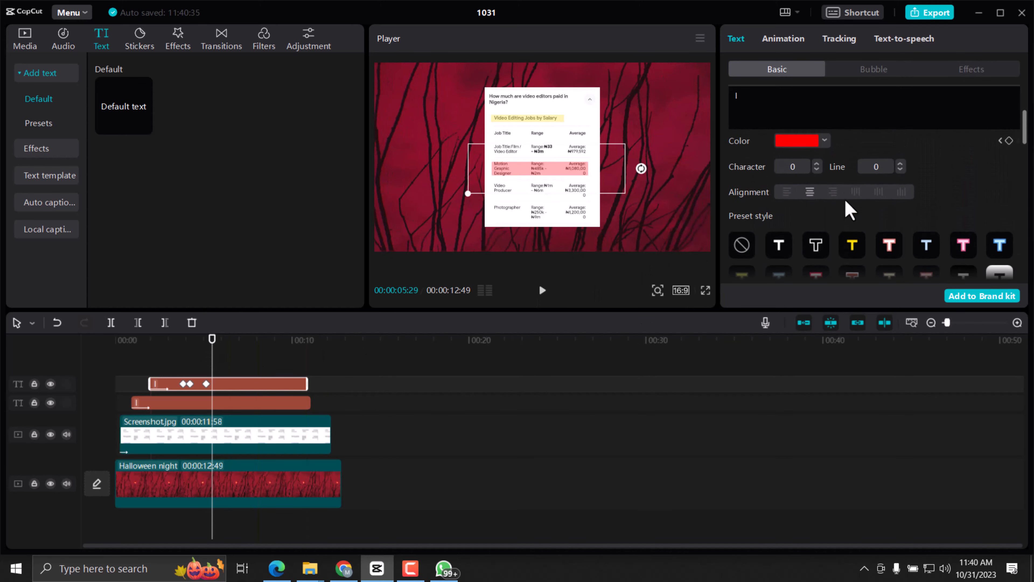
pyautogui.click(824, 270)
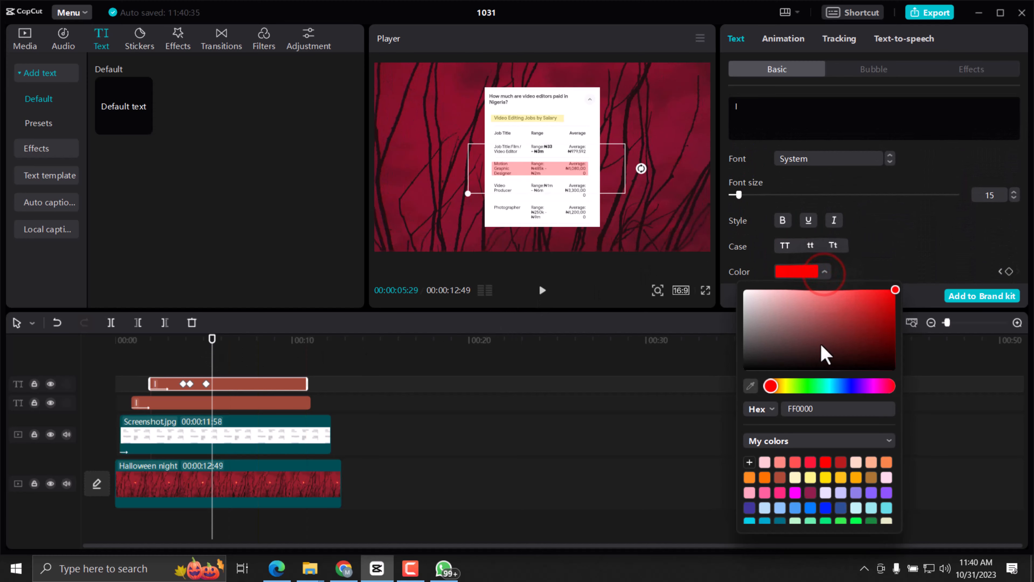
pyautogui.scroll(-3, 842, 481)
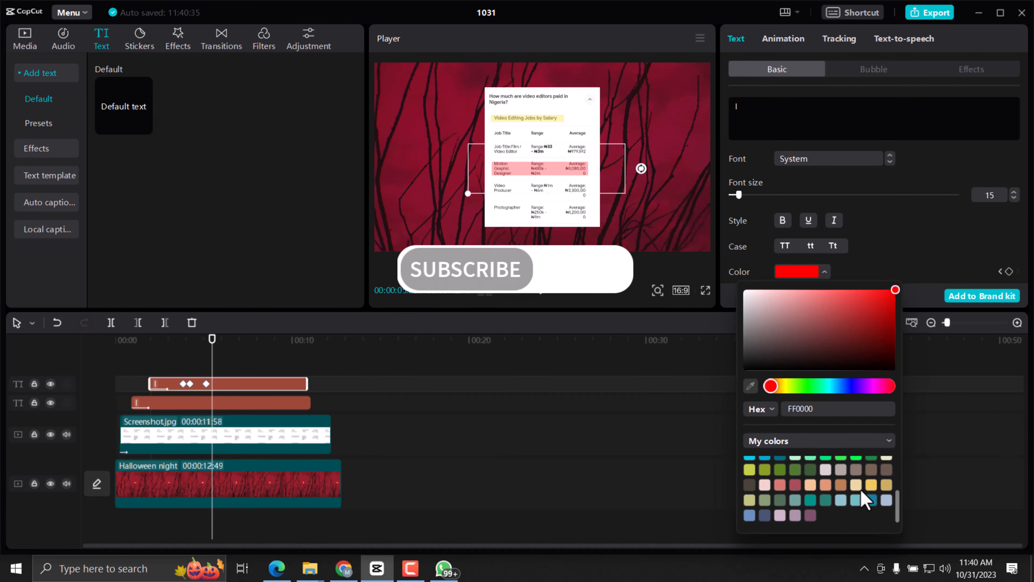
pyautogui.scroll(1, 863, 474)
pyautogui.click(857, 505)
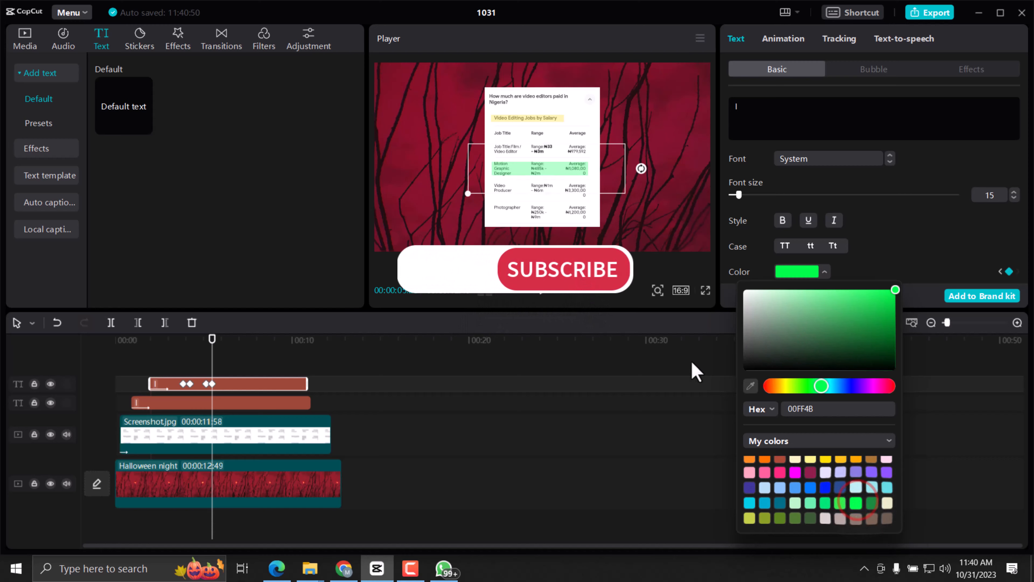
pyautogui.moveTo(561, 178); pyautogui.dragTo(562, 193)
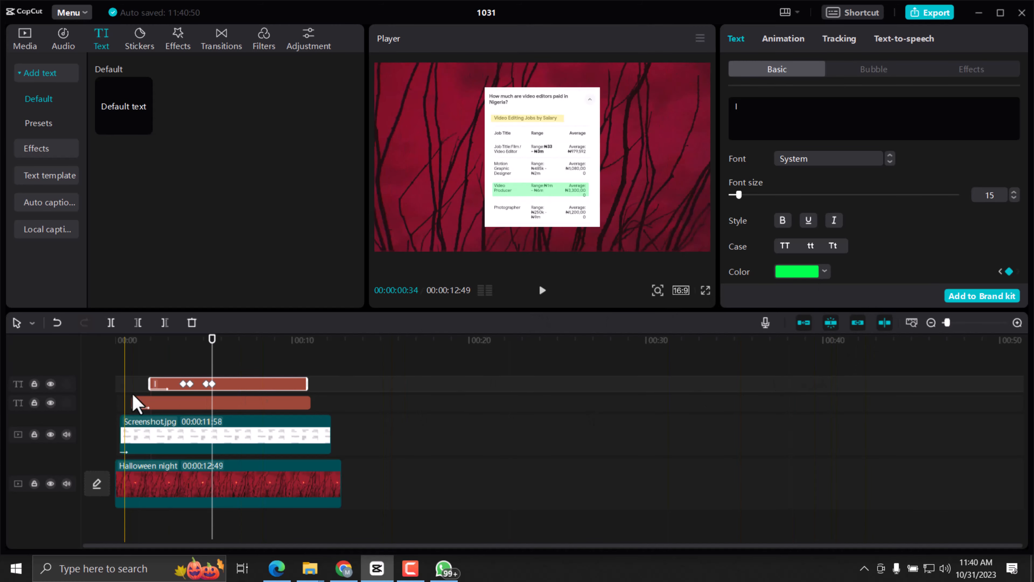
# Play the timeline from near the upper text clip's start to check the bar's red-to-green change and move.
pyautogui.click(148, 358)
pyautogui.click(542, 290)
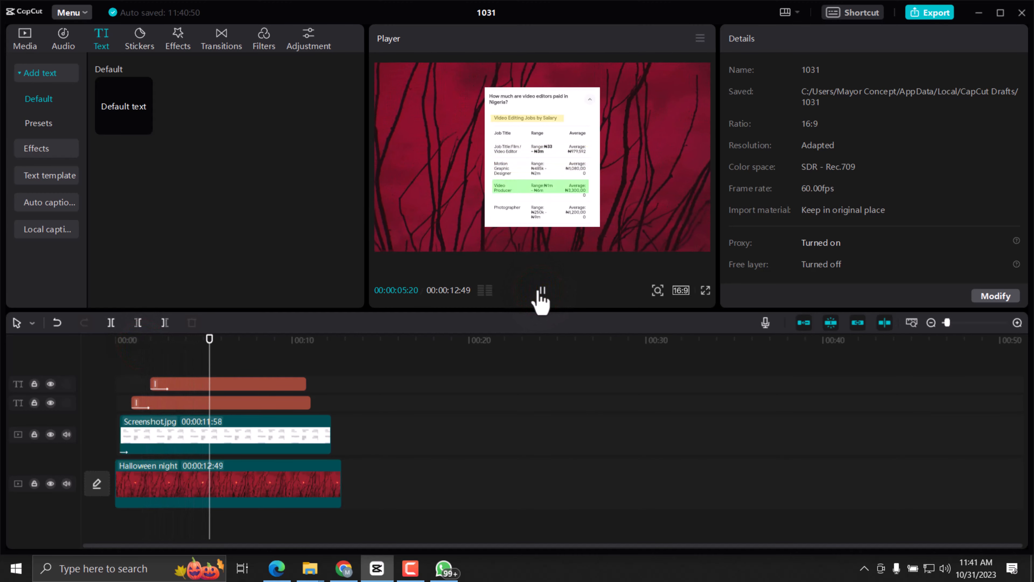
pyautogui.click(542, 290)
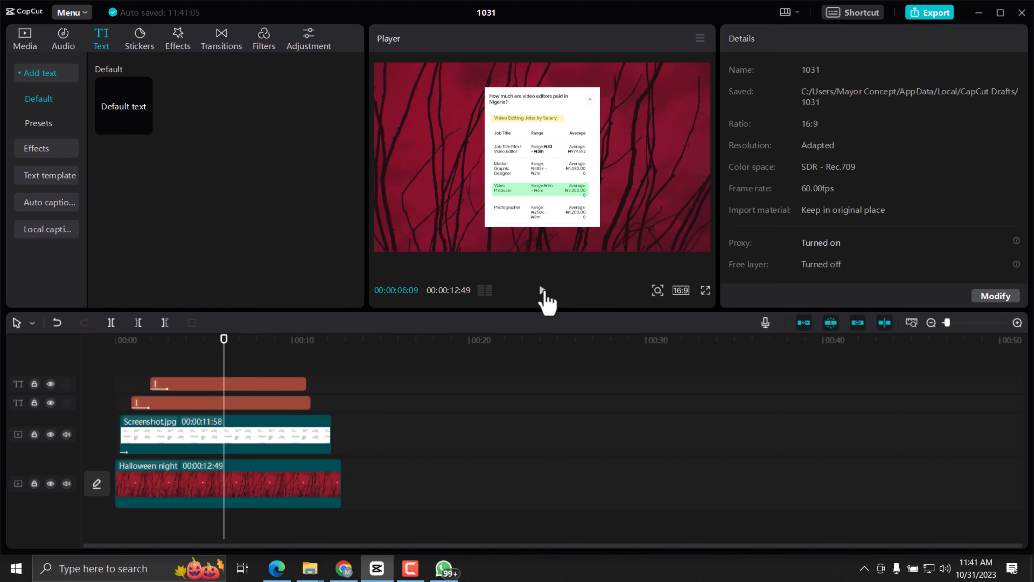
pyautogui.click(543, 290)
pyautogui.click(543, 291)
# Add color and Position & Size keyframes to the green highlight bar at about 00:00:06:15.
pyautogui.click(261, 380)
pyautogui.click(227, 340)
pyautogui.scroll(-3, 1005, 261)
pyautogui.click(1009, 273)
pyautogui.scroll(-3, 1008, 260)
pyautogui.click(1010, 179)
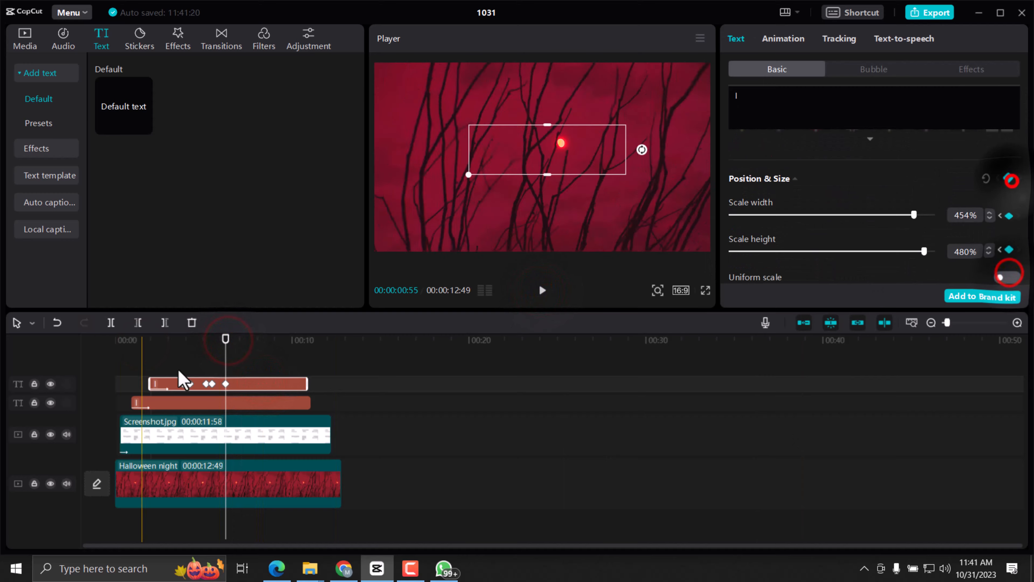
# At 00:00:06:31, move the highlight bar down onto the "Photographer" row and recolor it pink.
pyautogui.moveTo(227, 339); pyautogui.dragTo(230, 339)
pyautogui.scroll(1, 1007, 278)
pyautogui.moveTo(561, 189); pyautogui.dragTo(560, 210)
pyautogui.scroll(-2, 912, 232)
pyautogui.scroll(7, 912, 233)
pyautogui.click(827, 271)
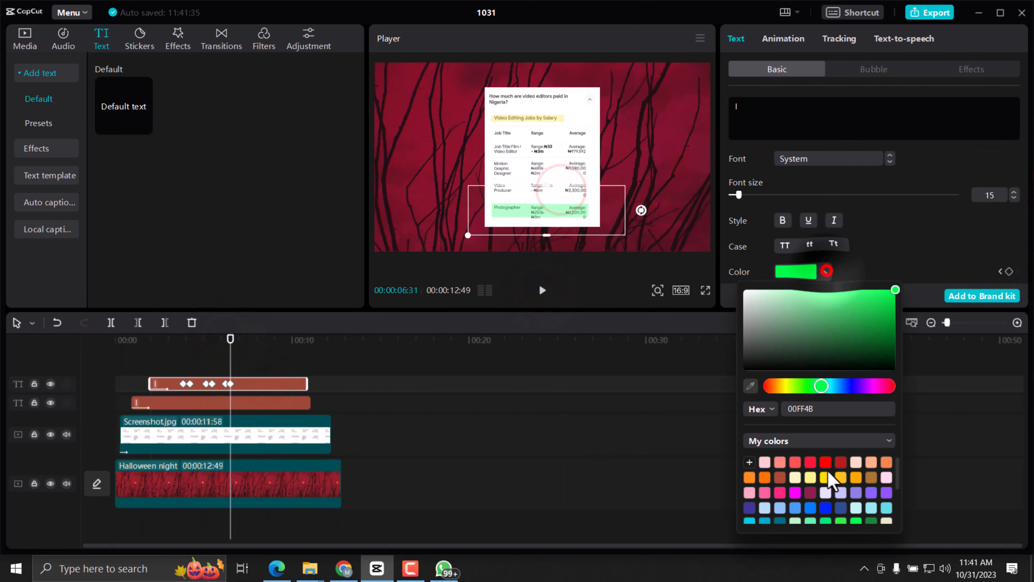
pyautogui.click(809, 493)
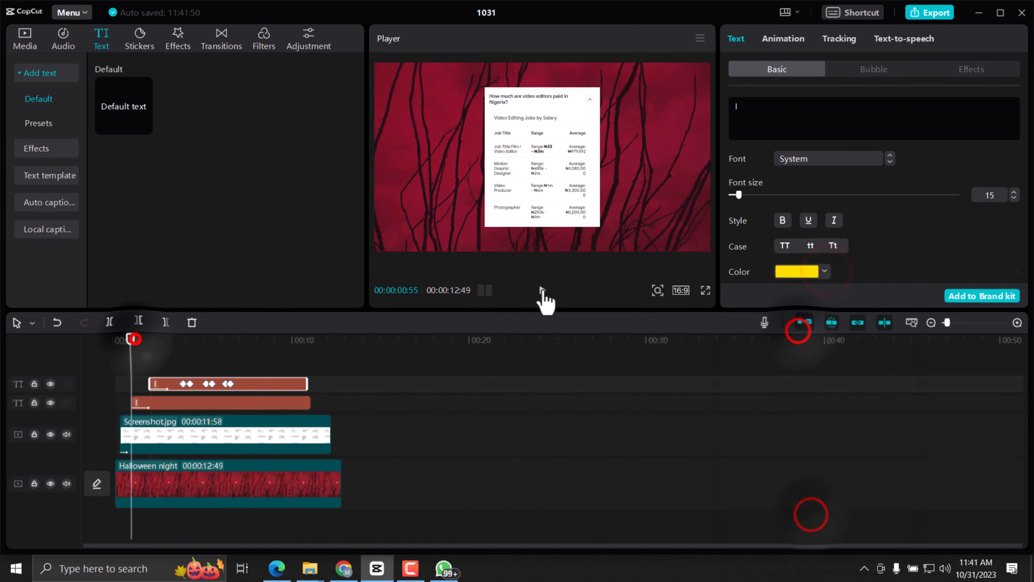
# Play and scrub through the timeline to review the bar moving through all table rows.
pyautogui.click(543, 290)
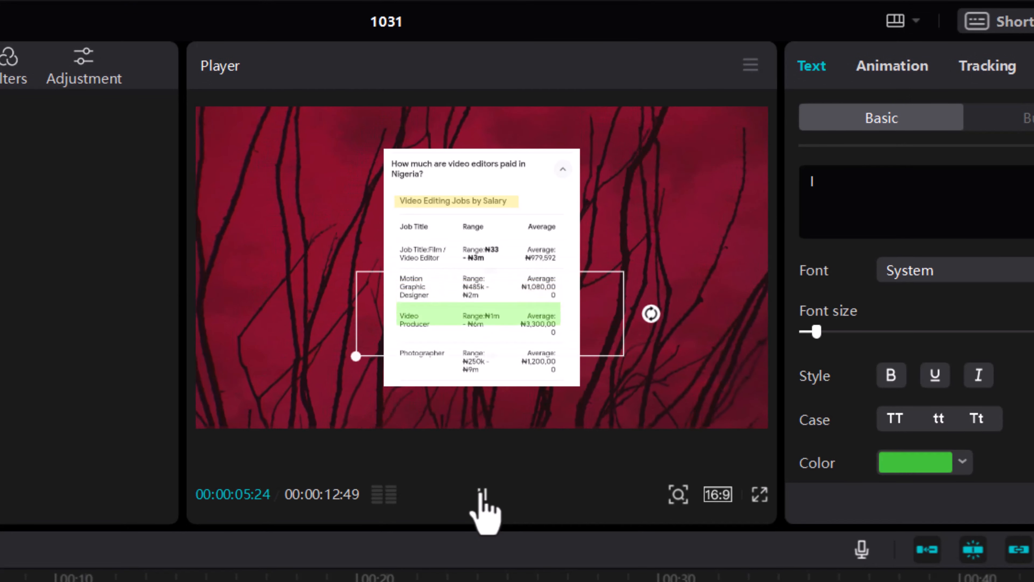
pyautogui.click(482, 494)
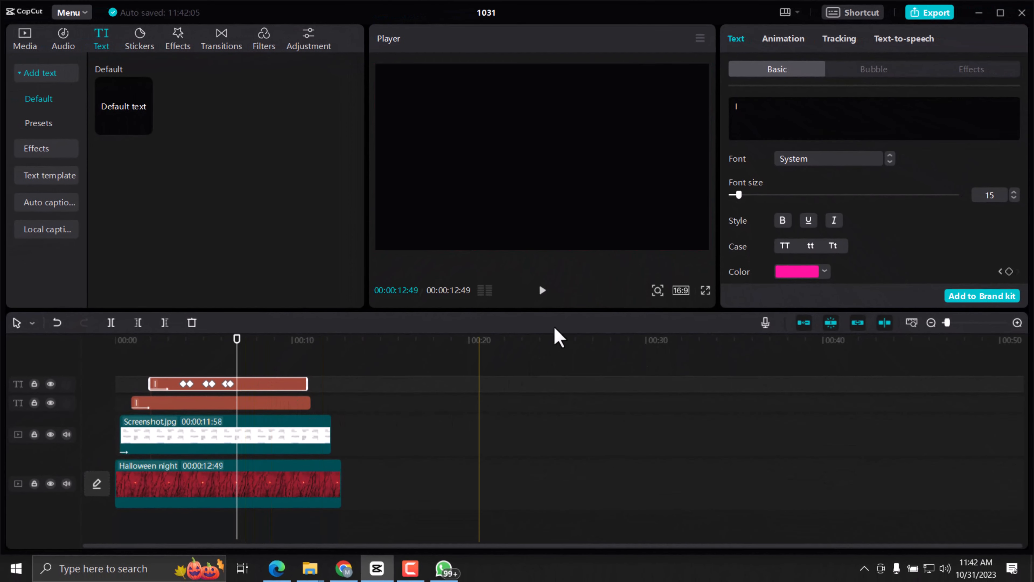
pyautogui.moveTo(237, 339); pyautogui.dragTo(226, 386)
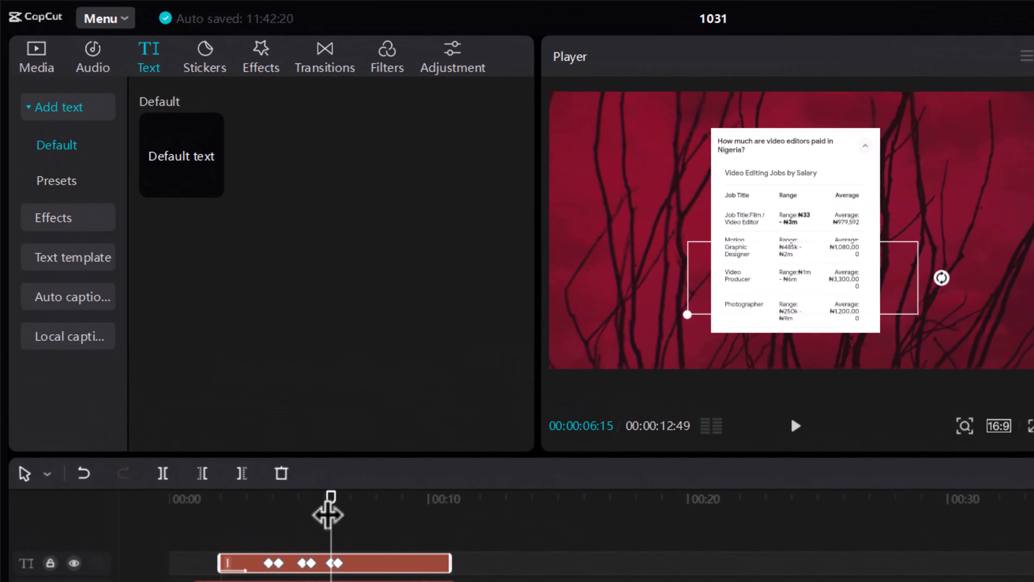
pyautogui.moveTo(224, 335); pyautogui.dragTo(151, 355)
pyautogui.moveTo(229, 537); pyautogui.dragTo(210, 522)
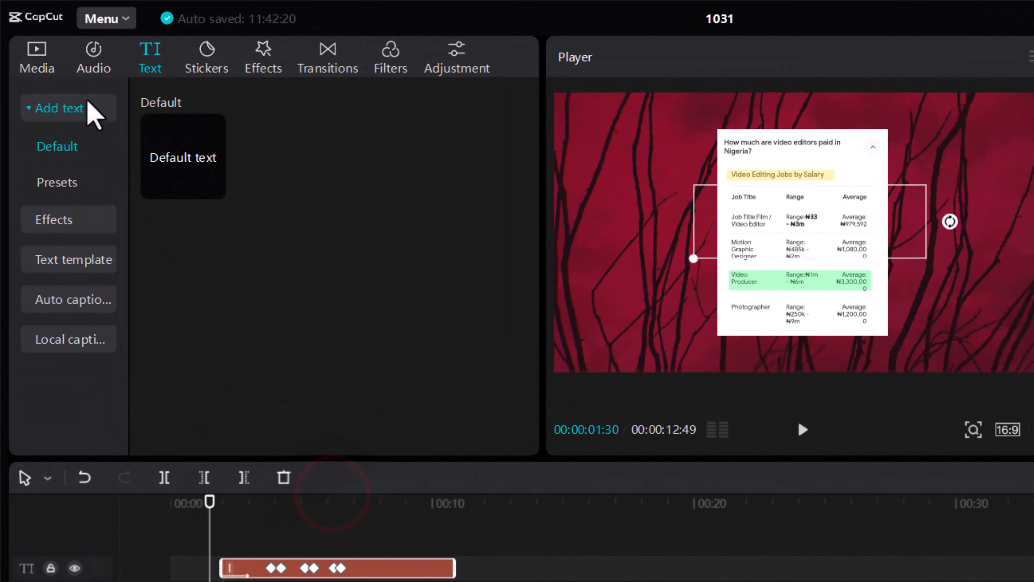
# Add the "High swishes" Transition sound effect on an audio track below the video, starting with the first text clip.
pyautogui.click(94, 59)
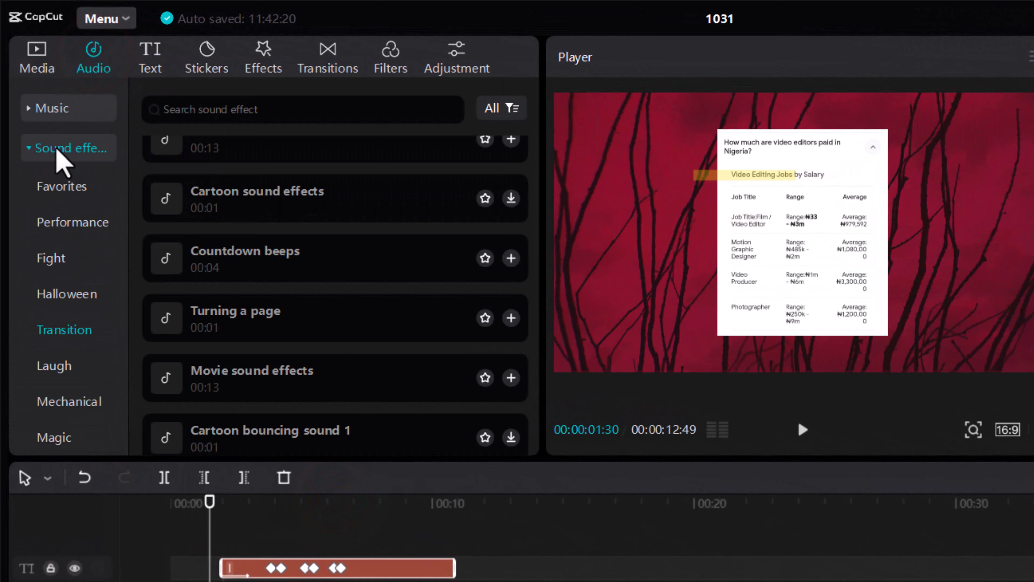
pyautogui.click(77, 330)
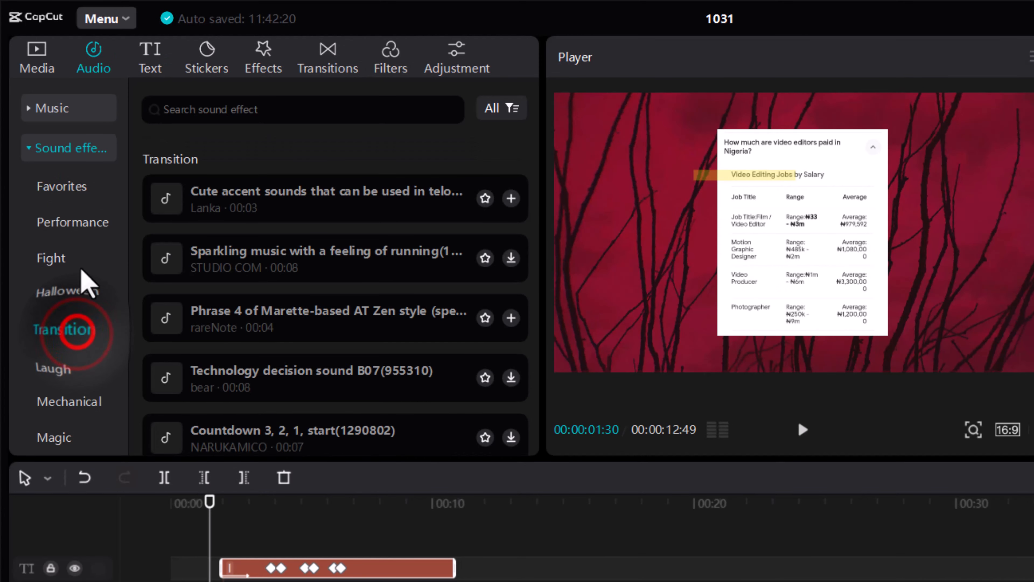
pyautogui.scroll(-5, 293, 350)
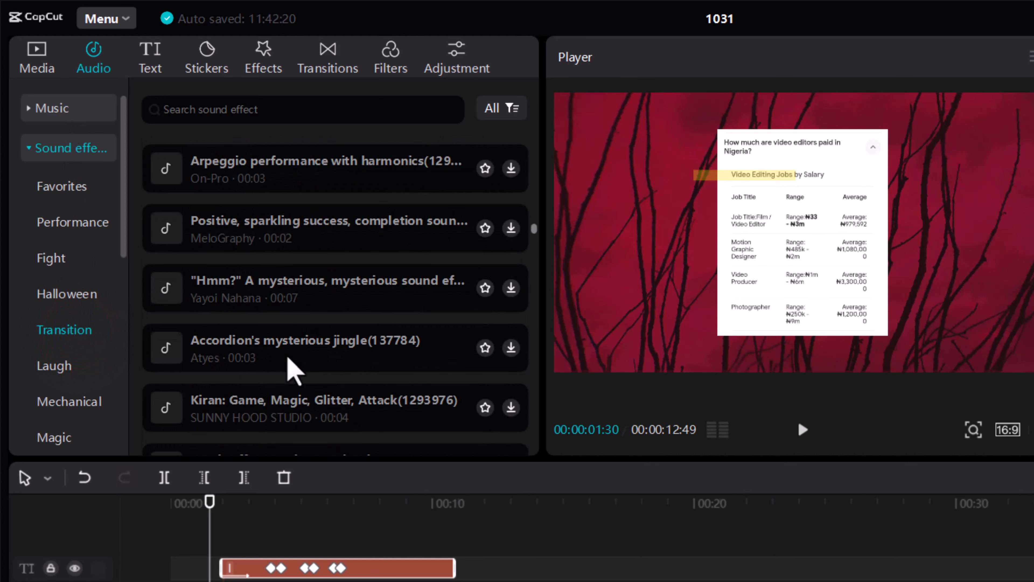
pyautogui.scroll(-10, 293, 368)
pyautogui.scroll(-15, 241, 359)
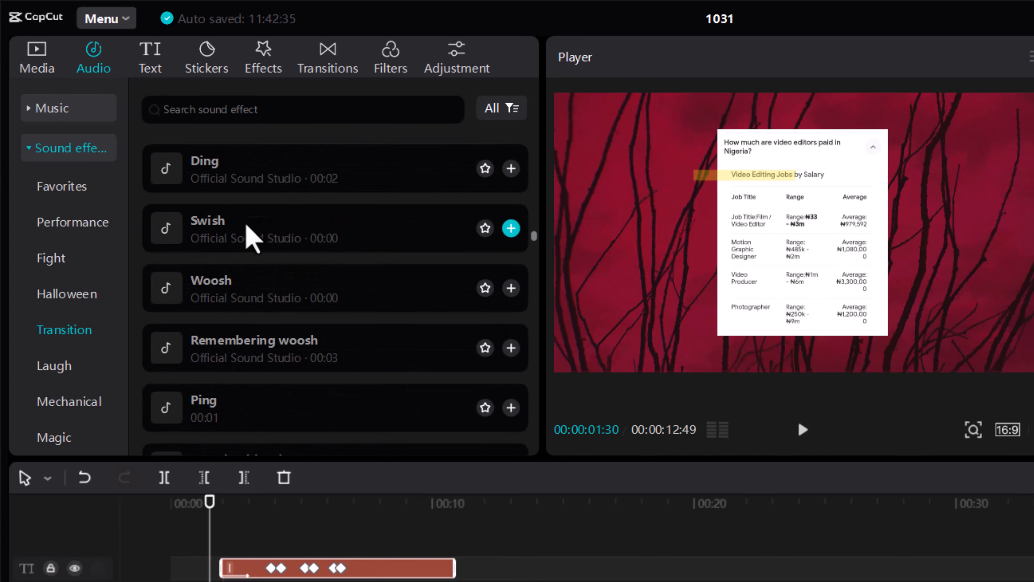
pyautogui.scroll(-3, 245, 358)
pyautogui.scroll(-9, 236, 354)
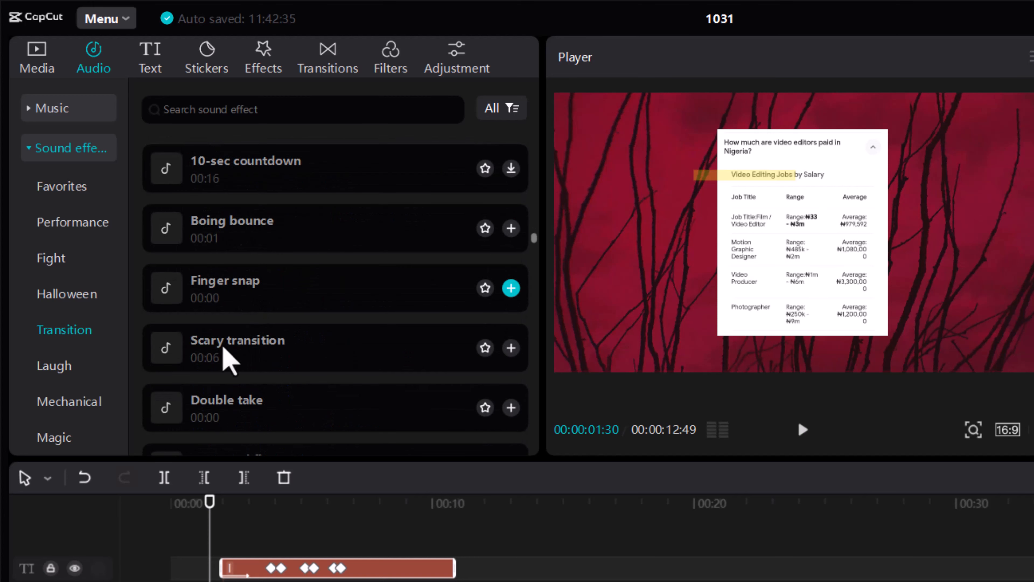
pyautogui.scroll(-6, 219, 372)
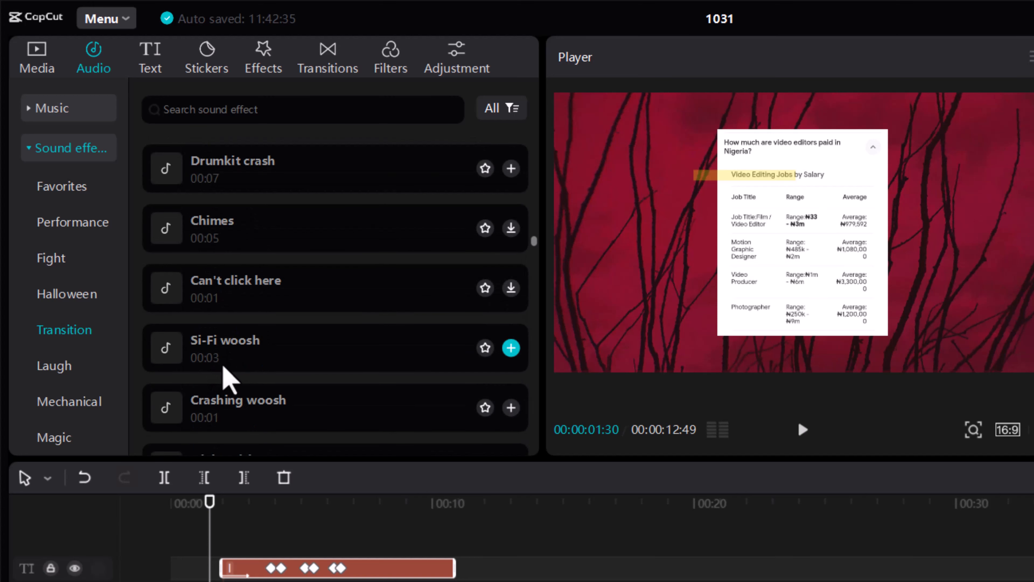
pyautogui.scroll(2, 235, 314)
pyautogui.scroll(-3, 244, 293)
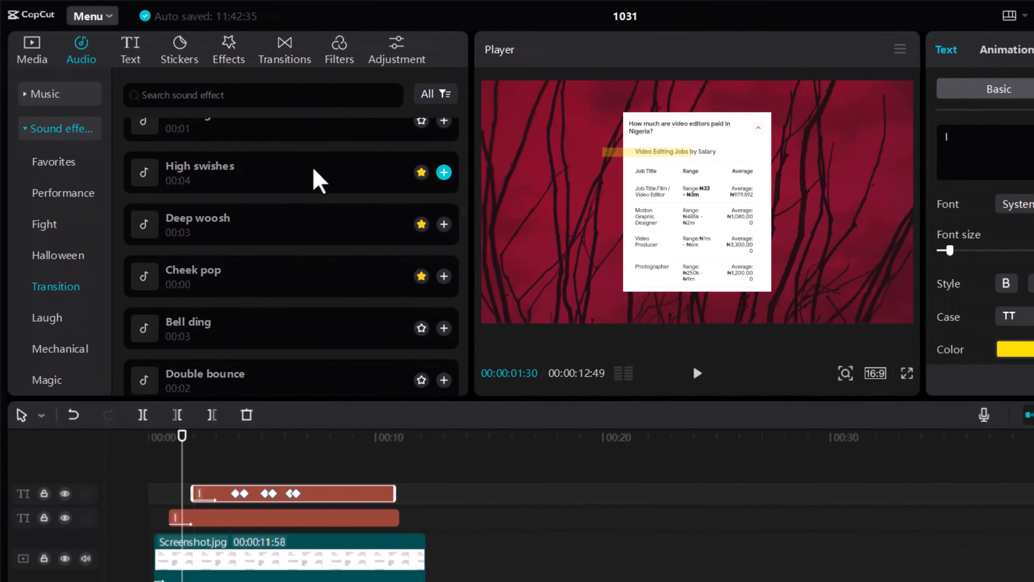
pyautogui.moveTo(361, 191); pyautogui.dragTo(407, 581)
pyautogui.moveTo(271, 509); pyautogui.dragTo(137, 539)
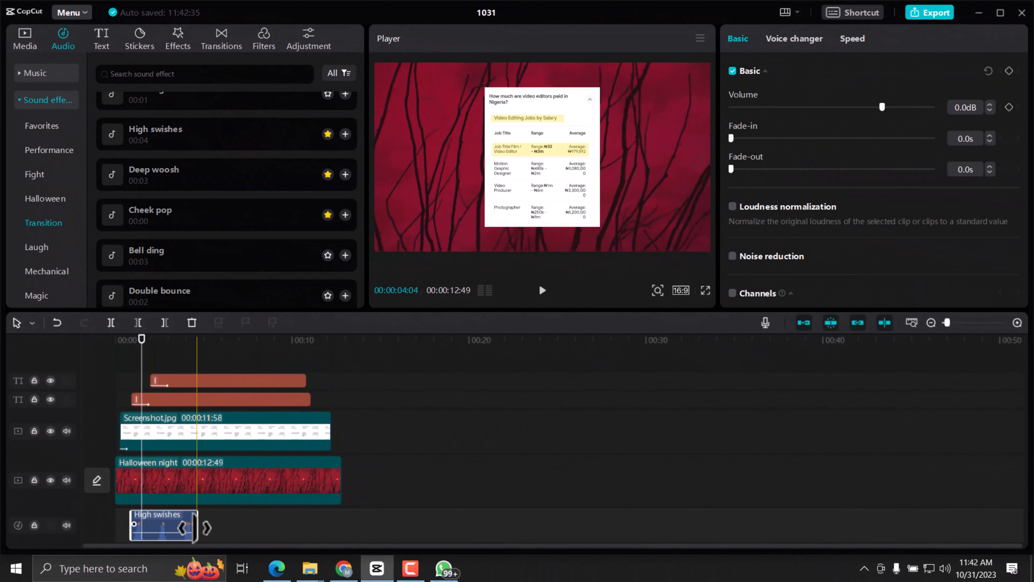
# Trim the end of the "High swishes" clip to about 00:00:01:59 and play the timeline from 00:00:00:16.
pyautogui.moveTo(198, 532); pyautogui.dragTo(150, 538)
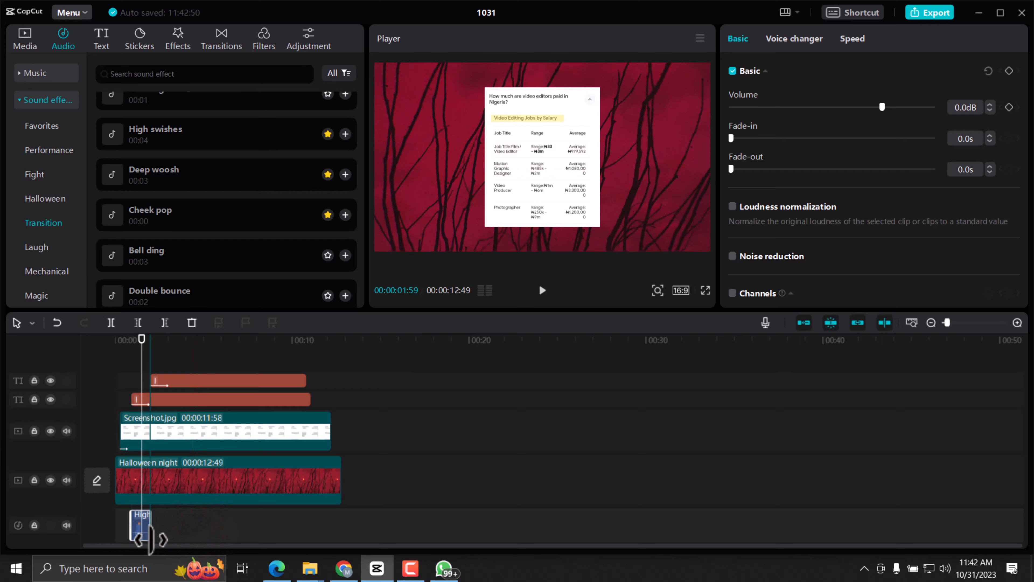
pyautogui.click(120, 339)
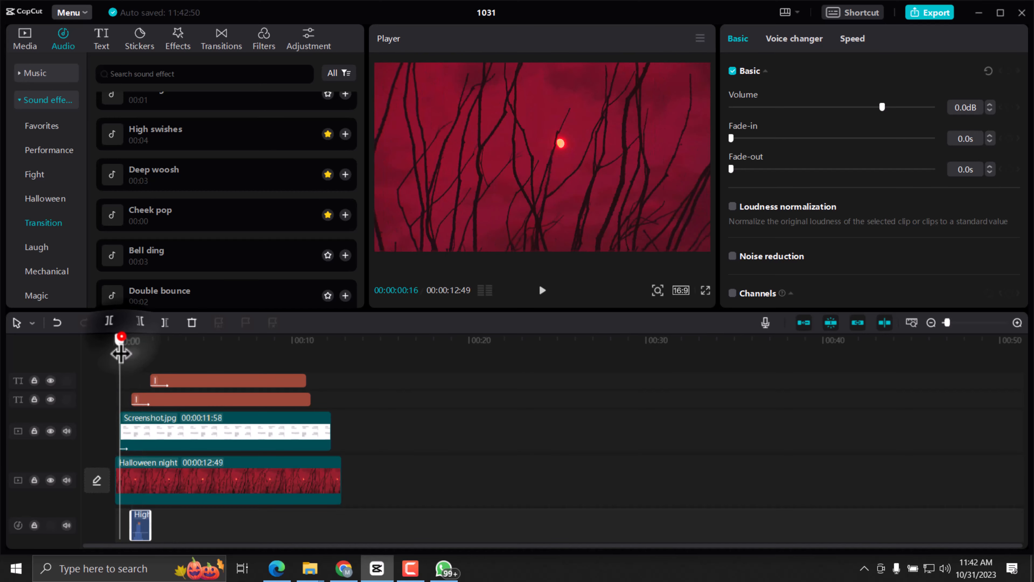
pyautogui.click(542, 291)
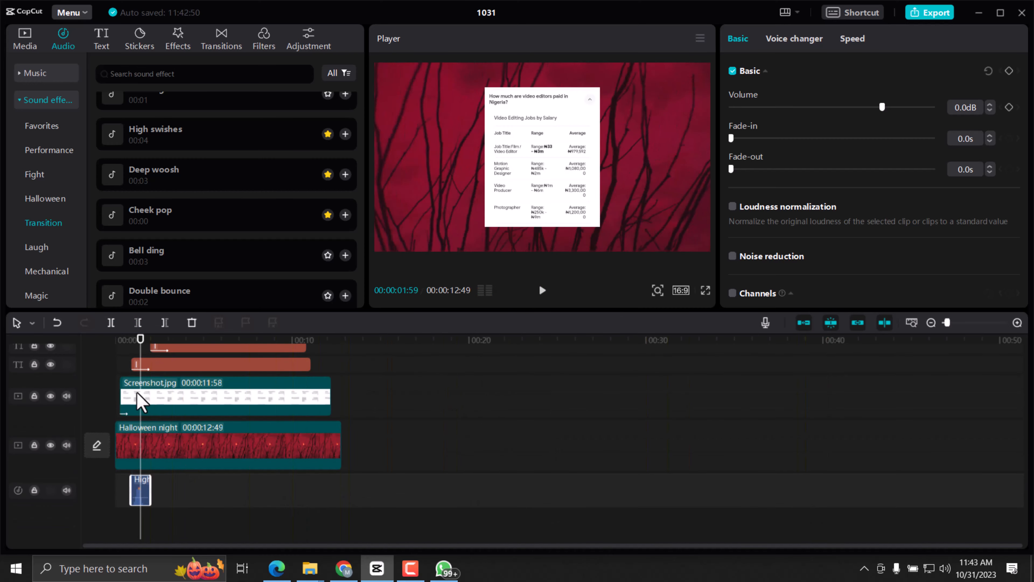
# Shift the "High swishes" clip to begin slightly before Screenshot.jpg and play the entrance from 00:00:00:16 to check the timing.
pyautogui.click(124, 346)
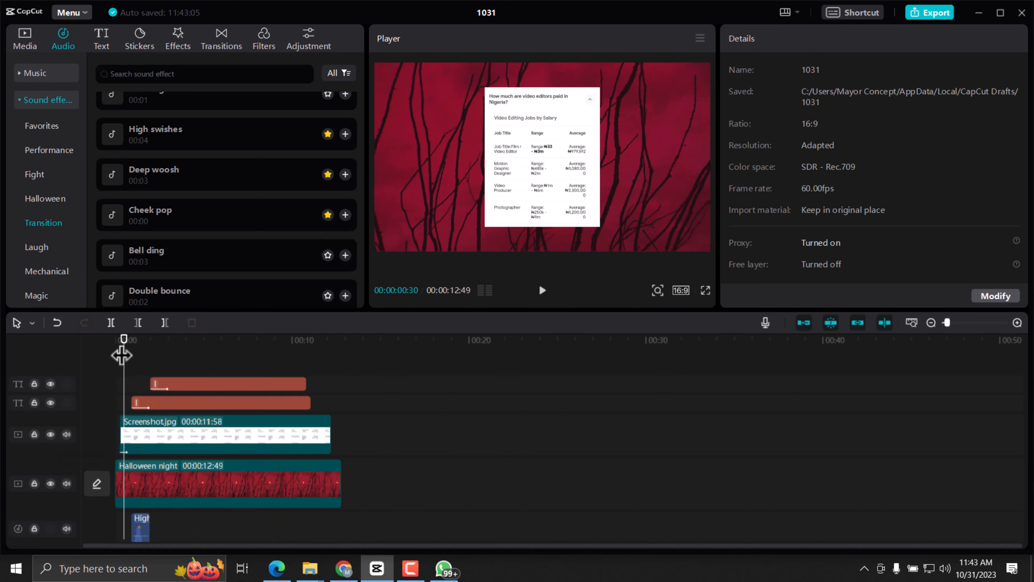
pyautogui.click(115, 340)
pyautogui.moveTo(143, 540); pyautogui.dragTo(131, 507)
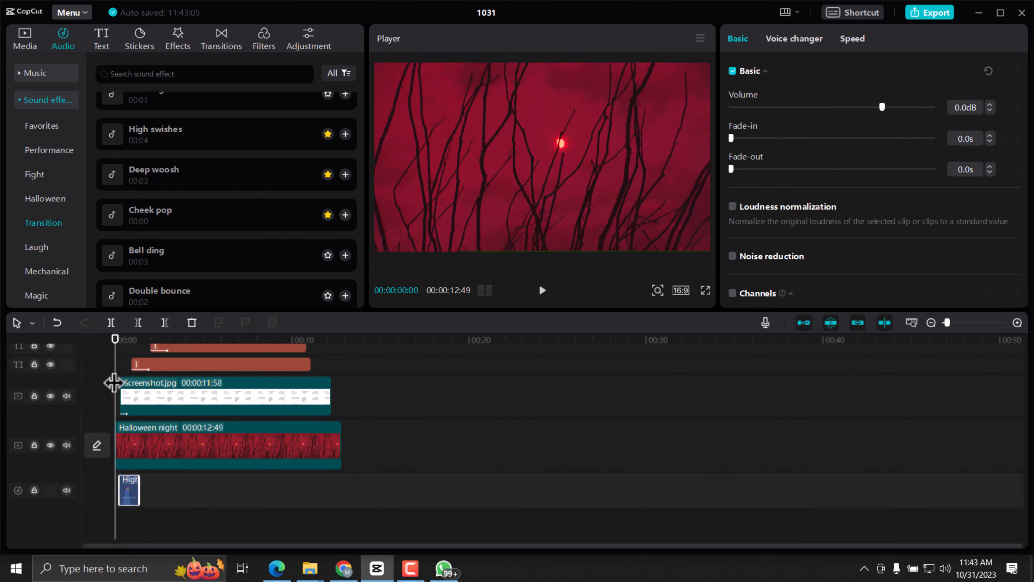
pyautogui.click(115, 344)
pyautogui.moveTo(115, 345); pyautogui.dragTo(119, 340)
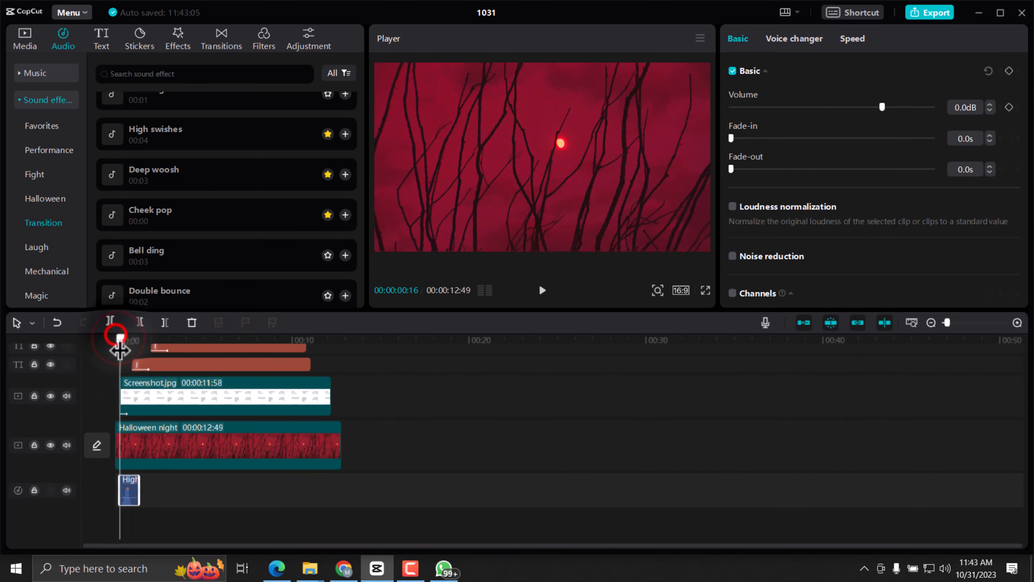
pyautogui.moveTo(948, 323); pyautogui.dragTo(968, 323)
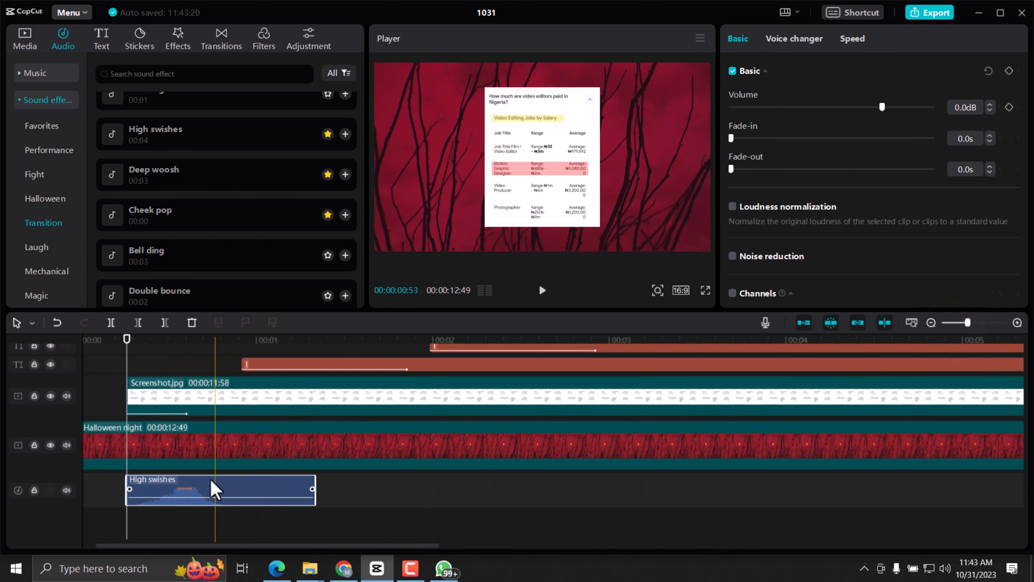
pyautogui.moveTo(203, 490); pyautogui.dragTo(195, 495)
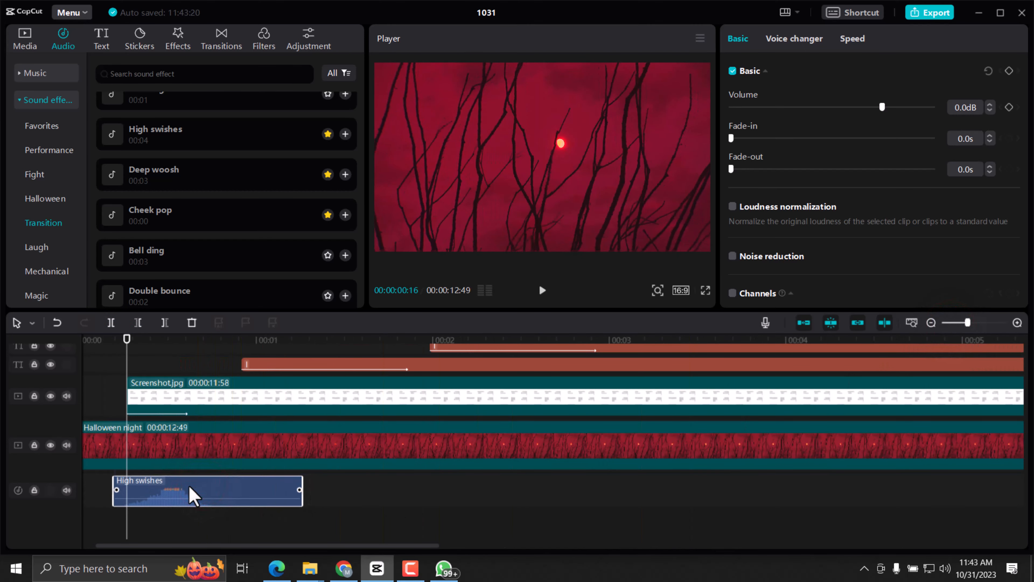
pyautogui.click(542, 290)
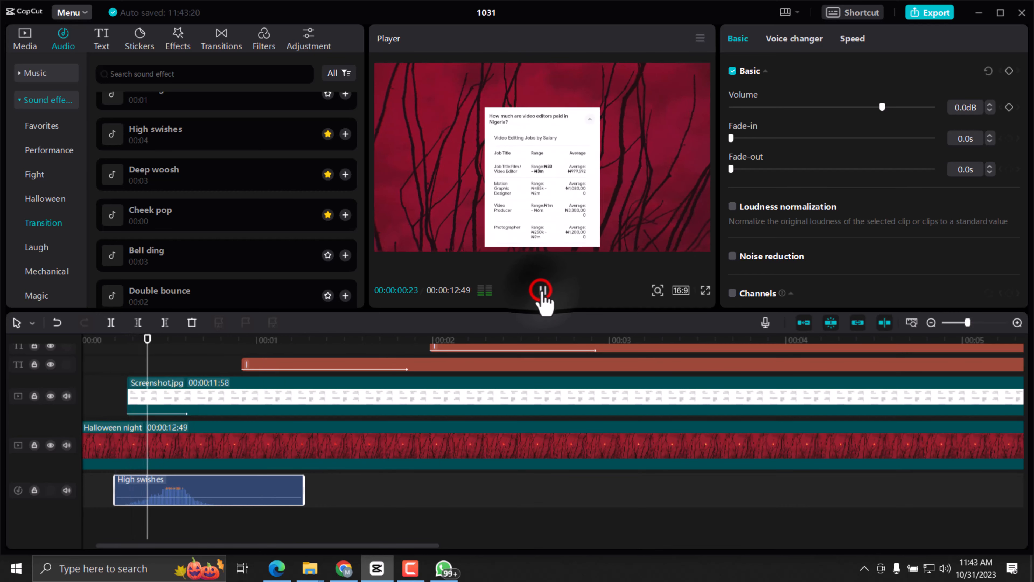
pyautogui.click(541, 290)
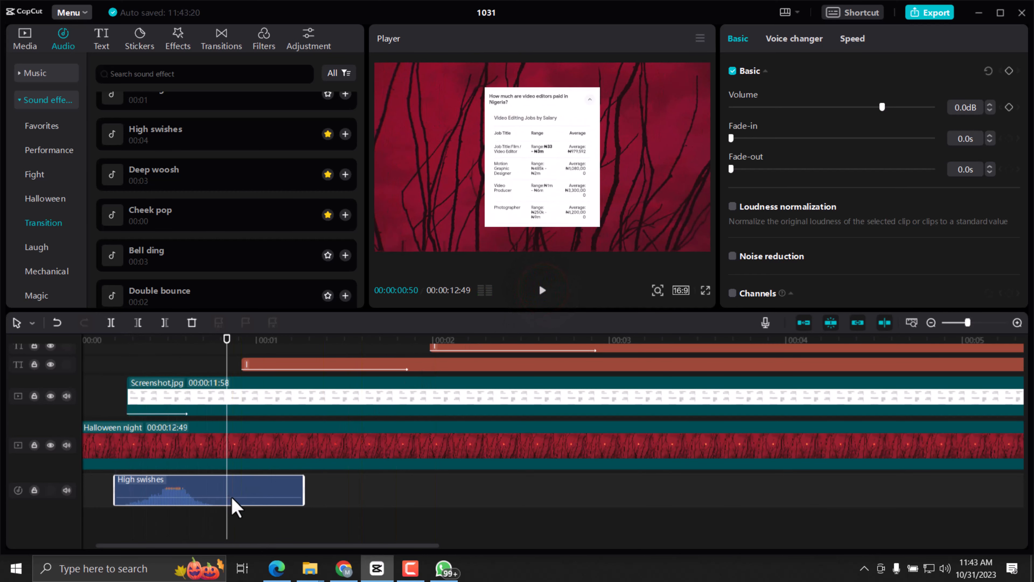
# Lower the "High swishes" volume to about -9.3 dB and replay the screenshot's entrance from 00:00:00:16.
pyautogui.moveTo(231, 498); pyautogui.dragTo(232, 504)
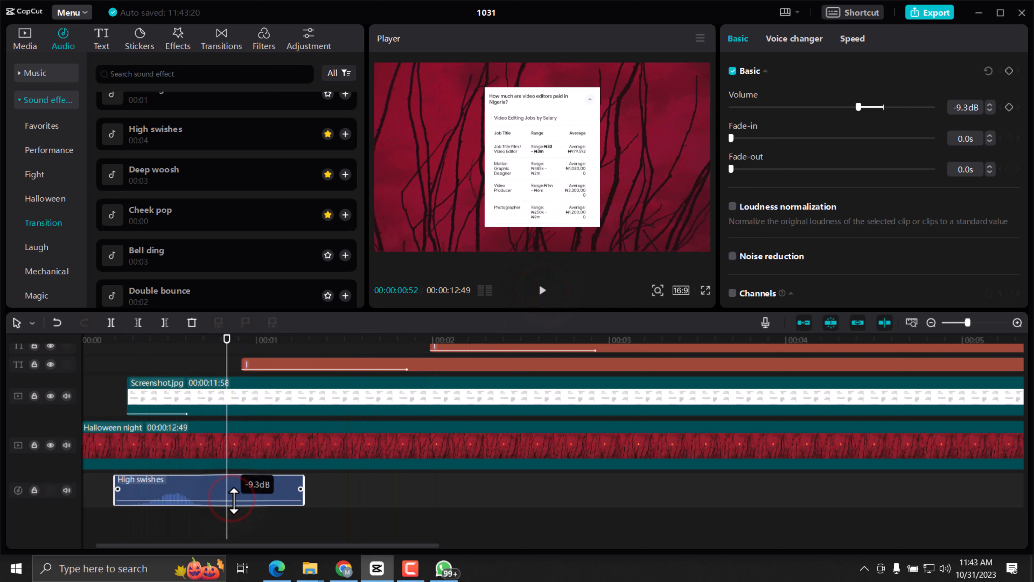
pyautogui.click(126, 343)
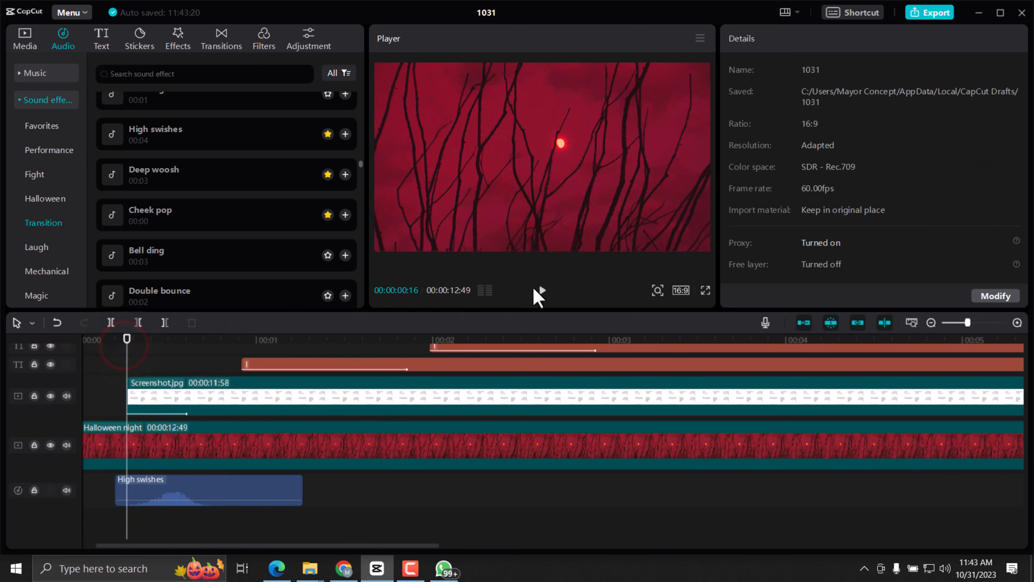
pyautogui.click(539, 292)
pyautogui.click(539, 291)
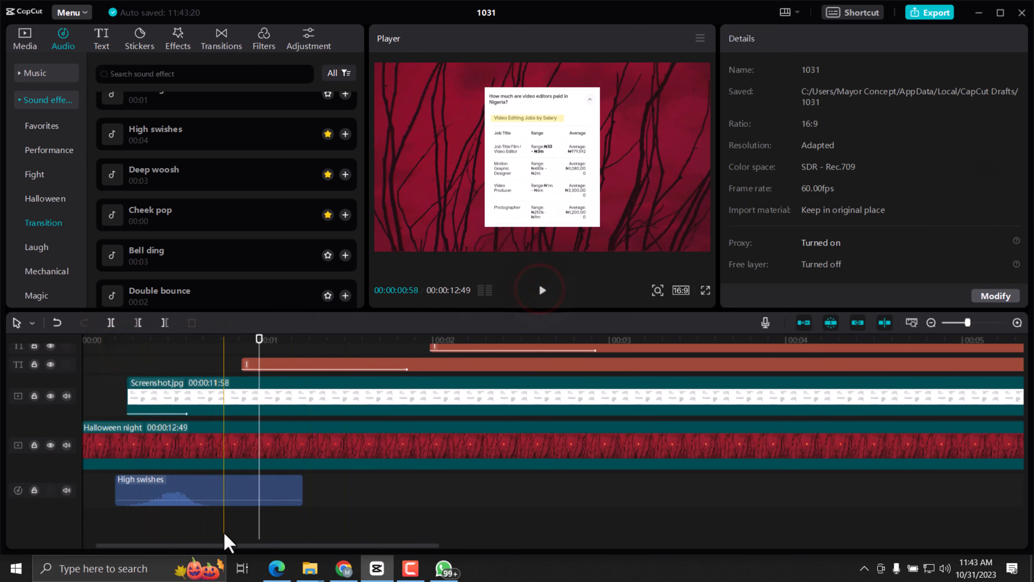
# Trim the end of the "High swishes" clip to before the first text highlight and paste a copy near that highlight's start.
pyautogui.click(261, 492)
pyautogui.moveTo(303, 498); pyautogui.dragTo(224, 505)
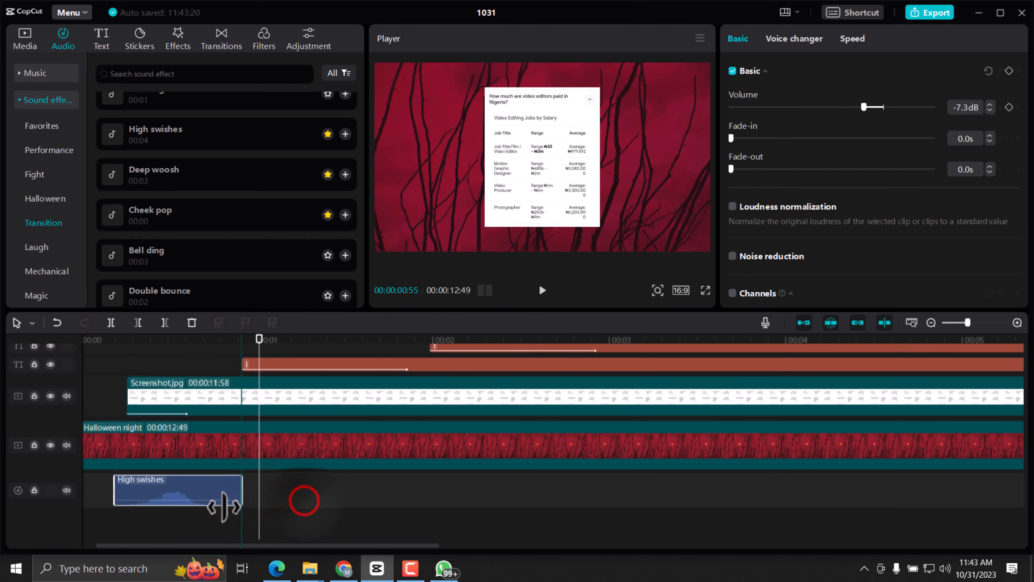
pyautogui.rightClick(188, 486)
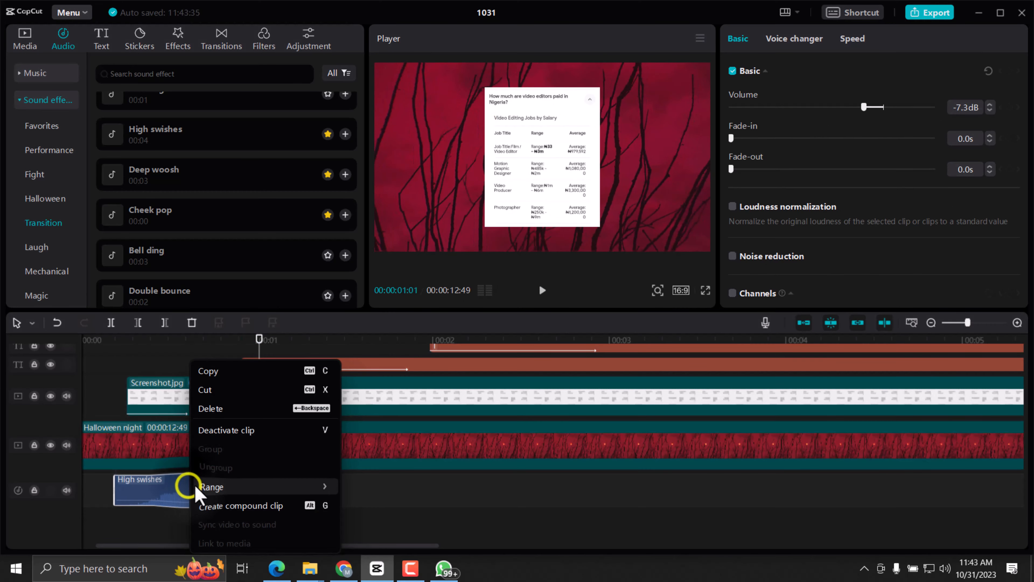
pyautogui.click(221, 369)
pyautogui.rightClick(268, 491)
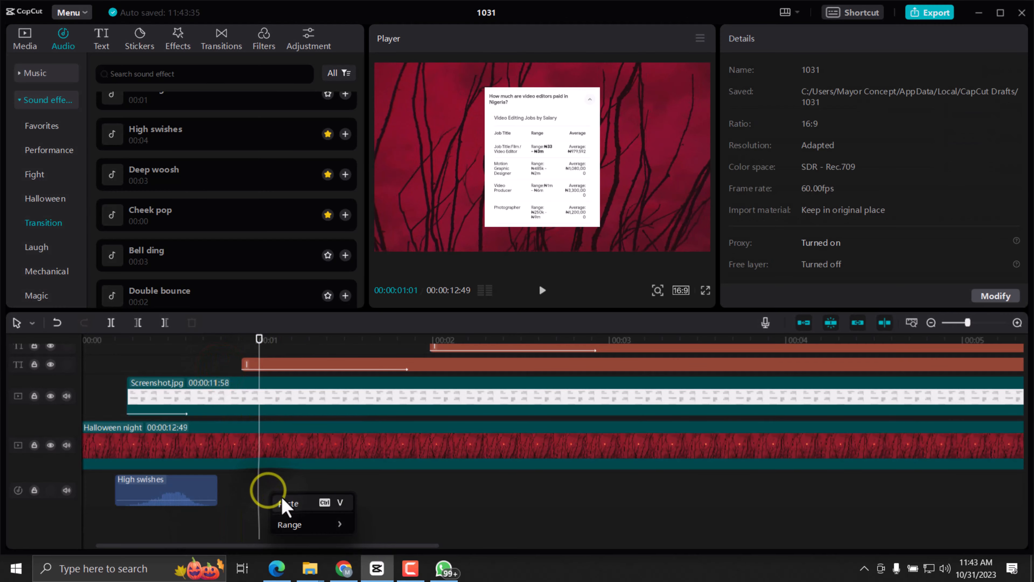
pyautogui.click(287, 503)
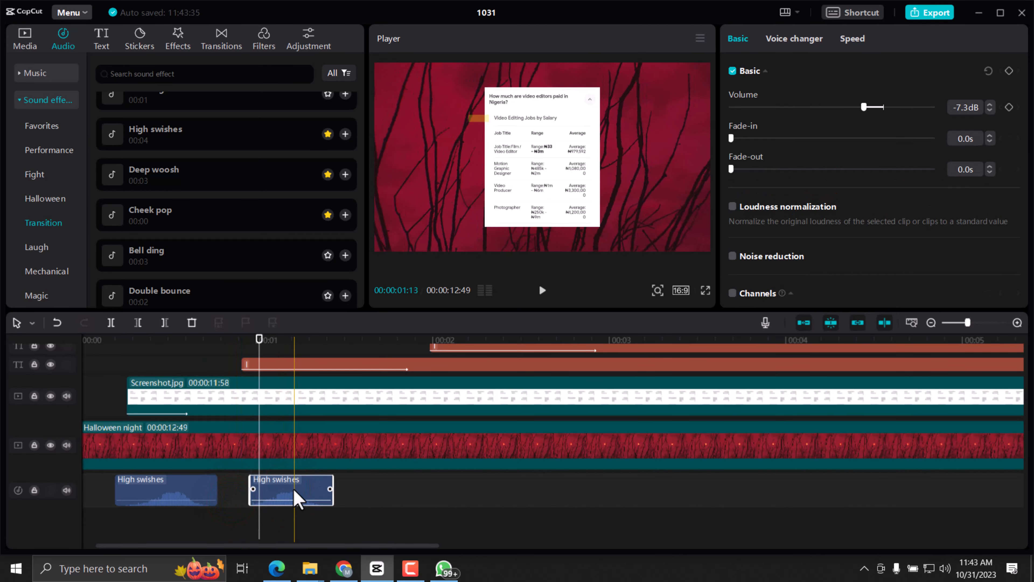
# Shorten the copied "High swishes" clip and align it just after the first text highlight's start, checking the timing in playback.
pyautogui.moveTo(333, 489); pyautogui.dragTo(275, 502)
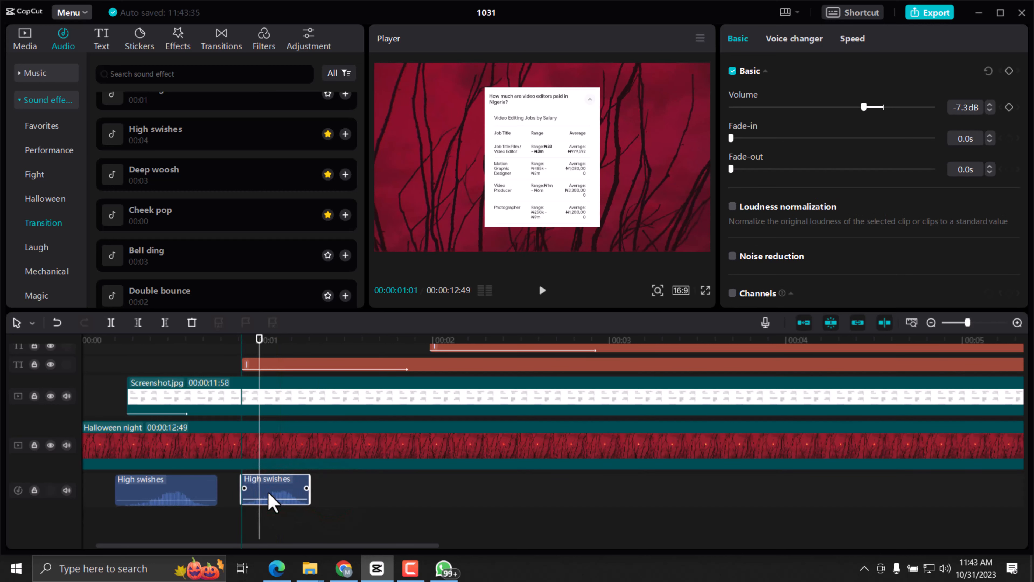
pyautogui.click(240, 340)
pyautogui.click(542, 290)
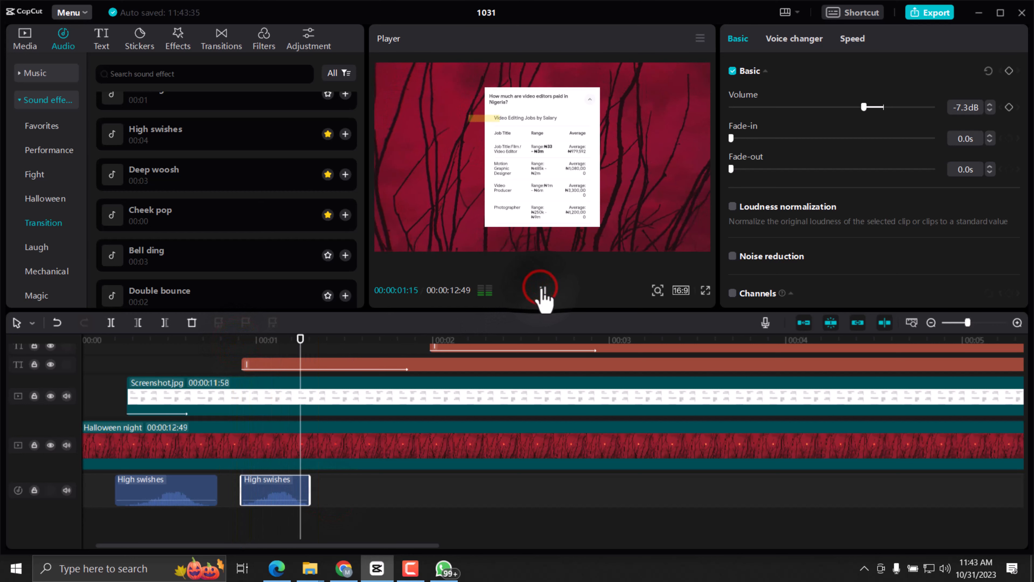
pyautogui.click(541, 290)
pyautogui.moveTo(268, 493); pyautogui.dragTo(274, 496)
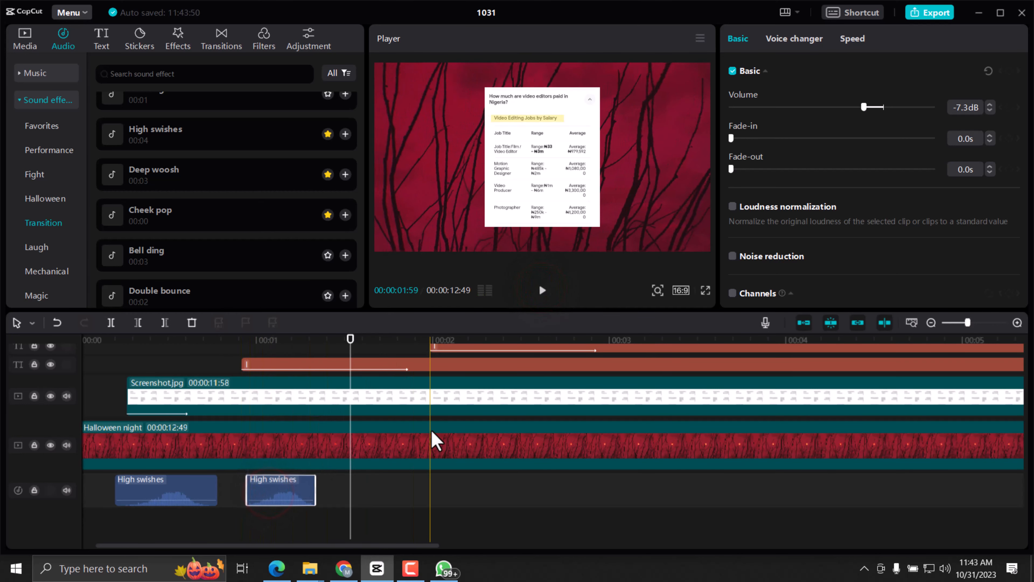
# Set the duration of the first text highlight's In animation to 0.5s.
pyautogui.click(300, 364)
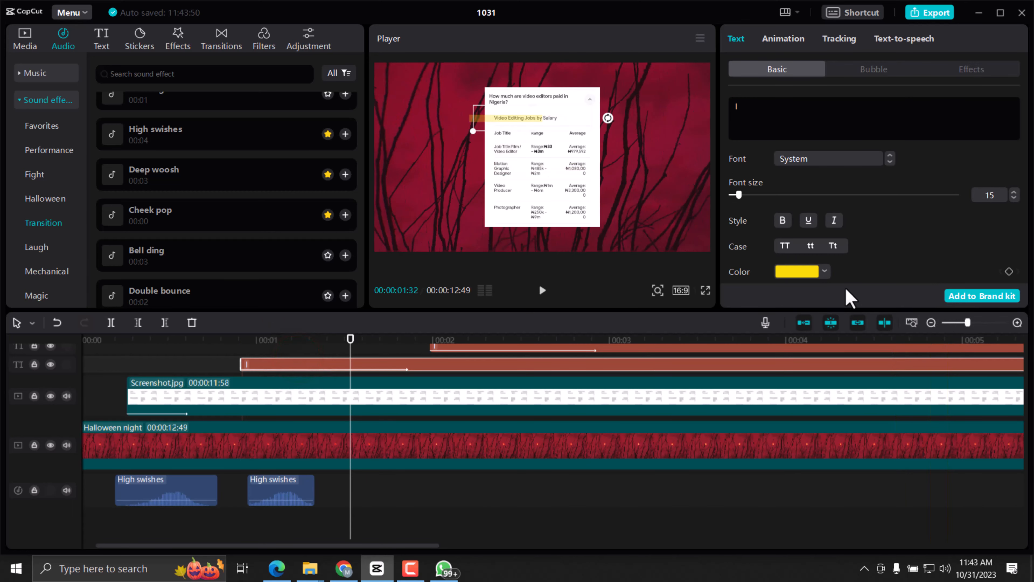
pyautogui.click(784, 40)
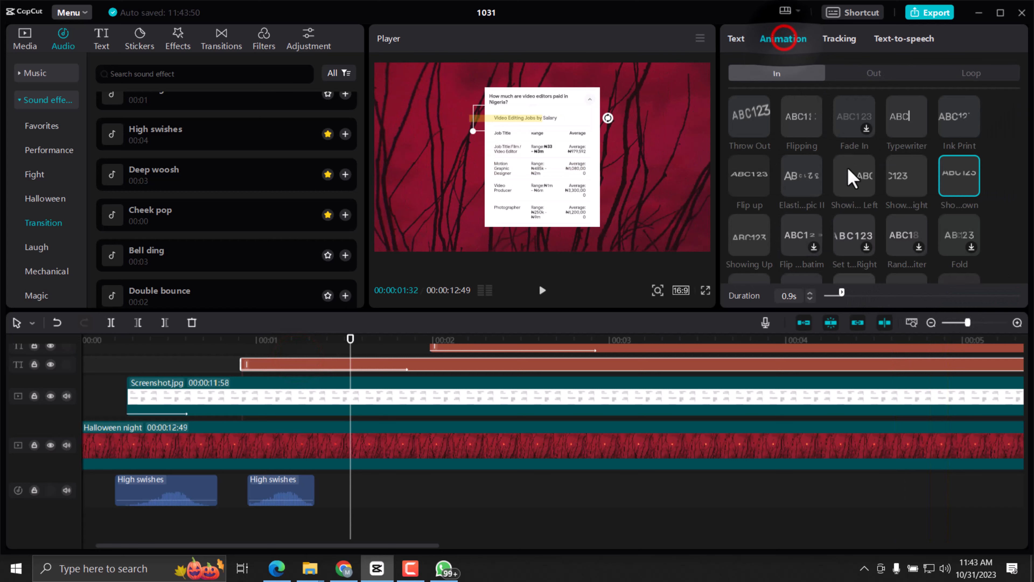
pyautogui.moveTo(841, 294); pyautogui.dragTo(839, 295)
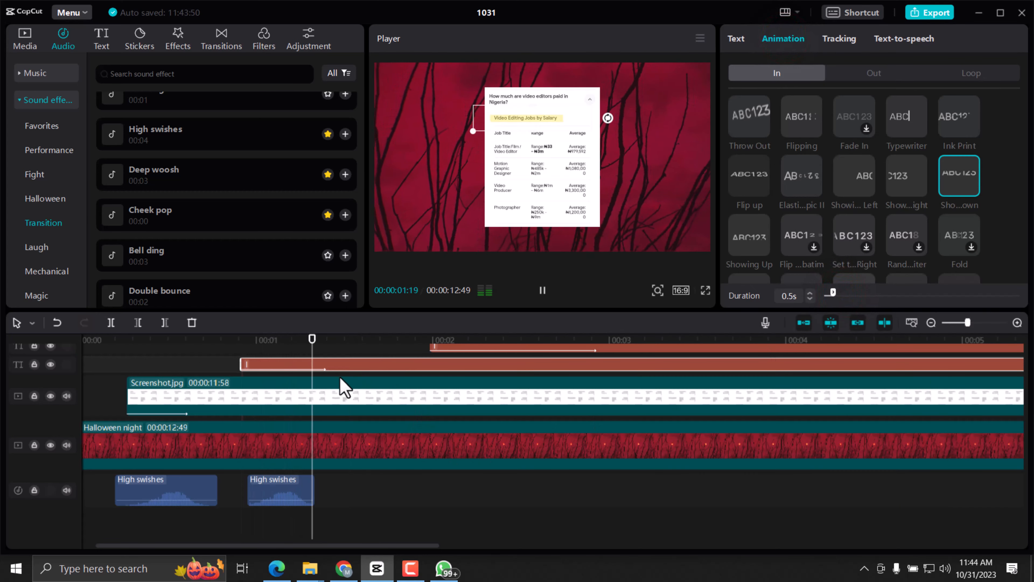
# Play the first highlight's entrance twice from about 00:00:00:52 to check its sync with the second "High swishes" clip.
pyautogui.click(231, 339)
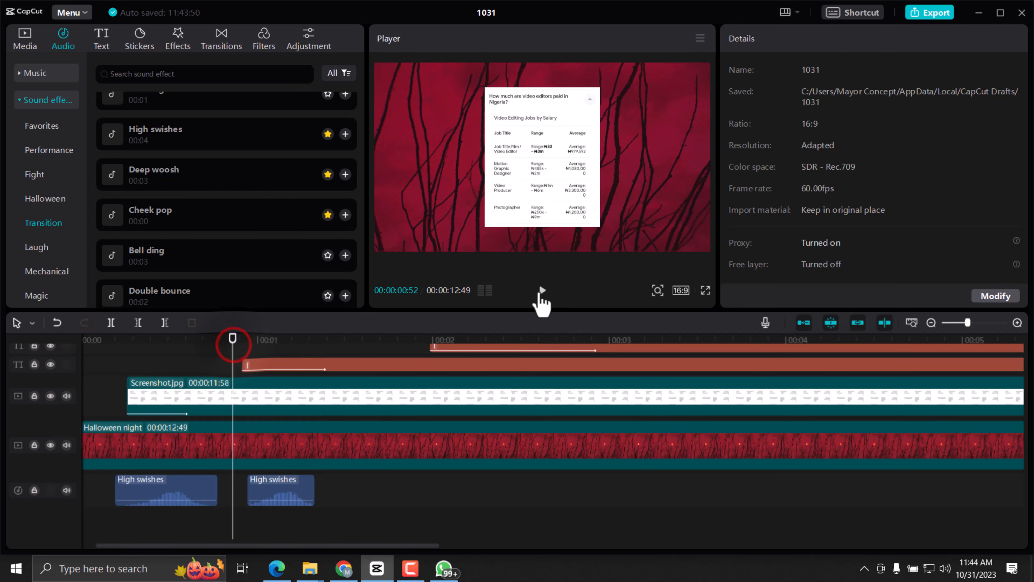
pyautogui.click(542, 290)
pyautogui.click(543, 290)
pyautogui.click(237, 338)
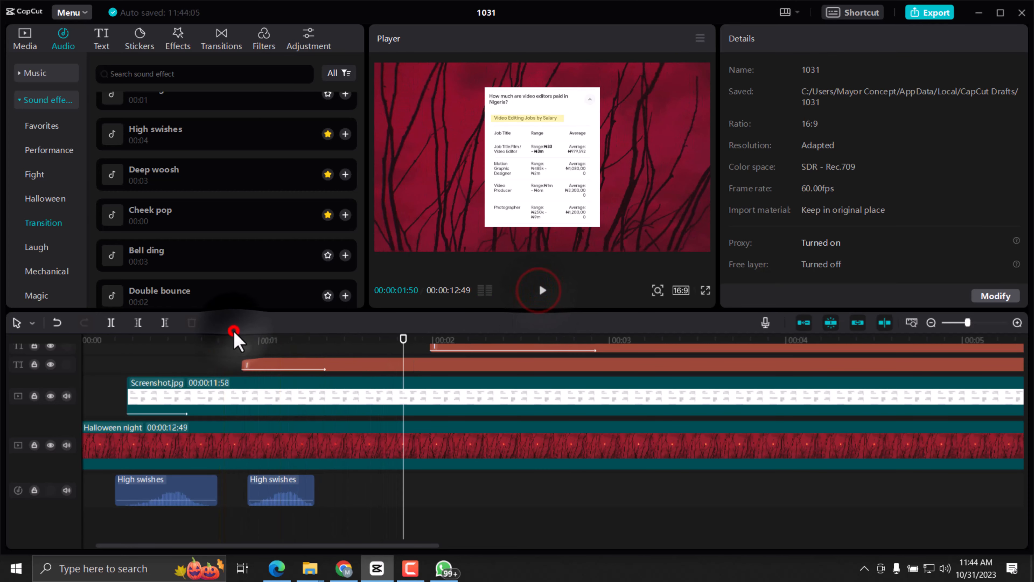
pyautogui.click(543, 290)
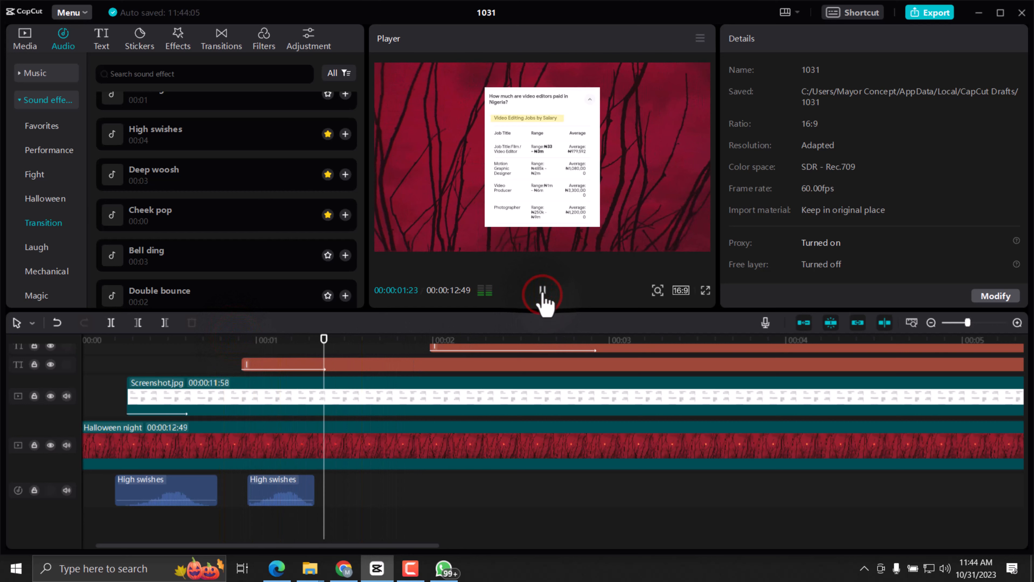
pyautogui.click(542, 290)
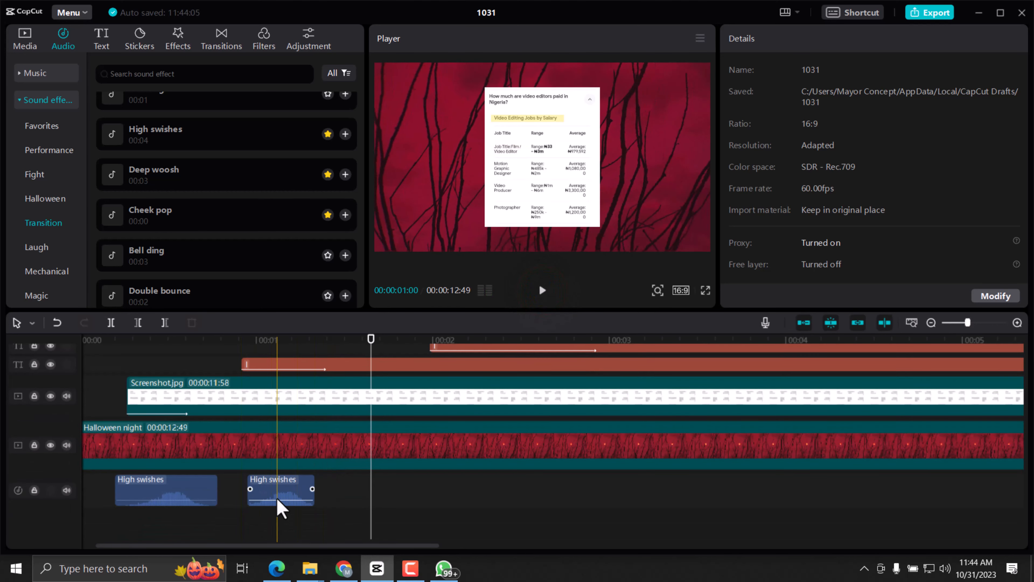
# Add the "Techno glitch" and "Vortex" Transition sound effects on separate audio tracks below the second "High swishes" clip.
pyautogui.click(241, 503)
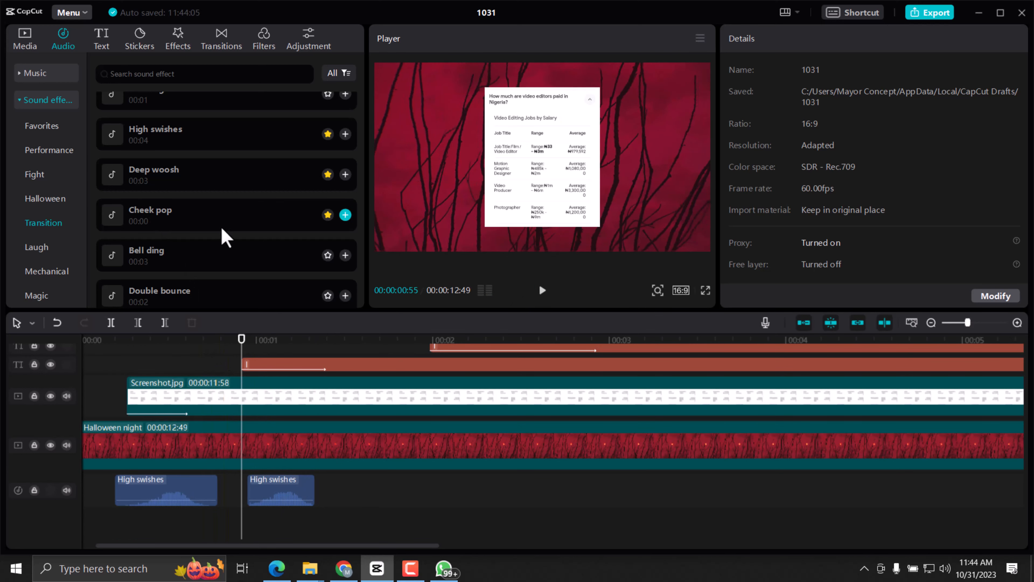
pyautogui.scroll(-2, 222, 229)
pyautogui.scroll(2, 173, 215)
pyautogui.scroll(-4, 184, 233)
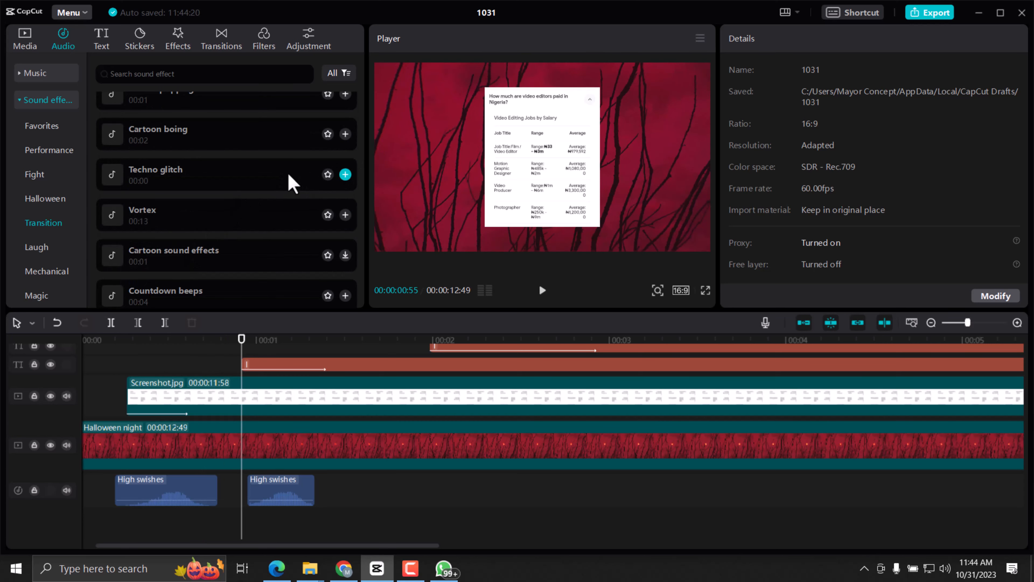
pyautogui.moveTo(281, 181); pyautogui.dragTo(281, 529)
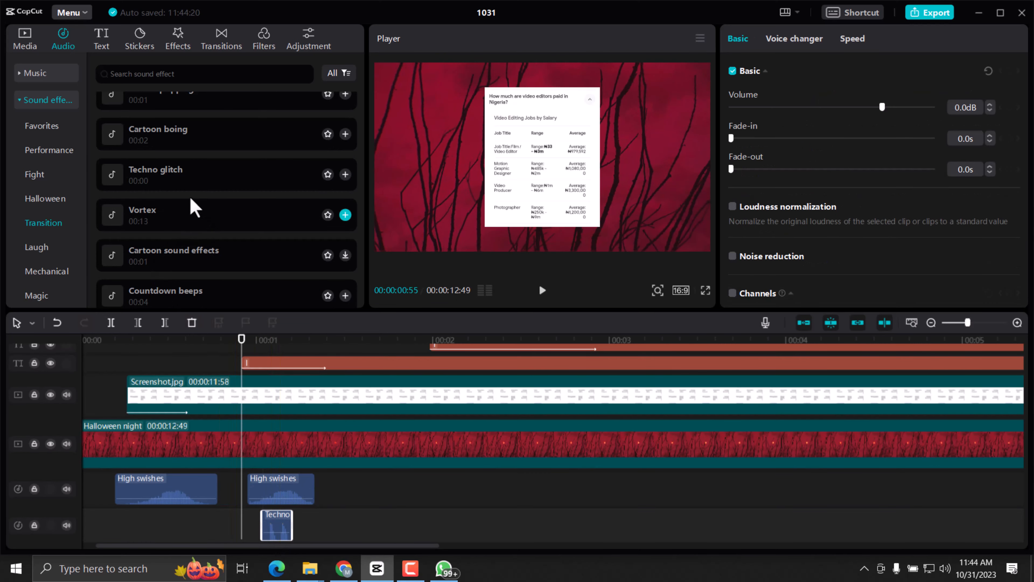
pyautogui.moveTo(186, 222); pyautogui.dragTo(246, 539)
pyautogui.scroll(-2, 273, 513)
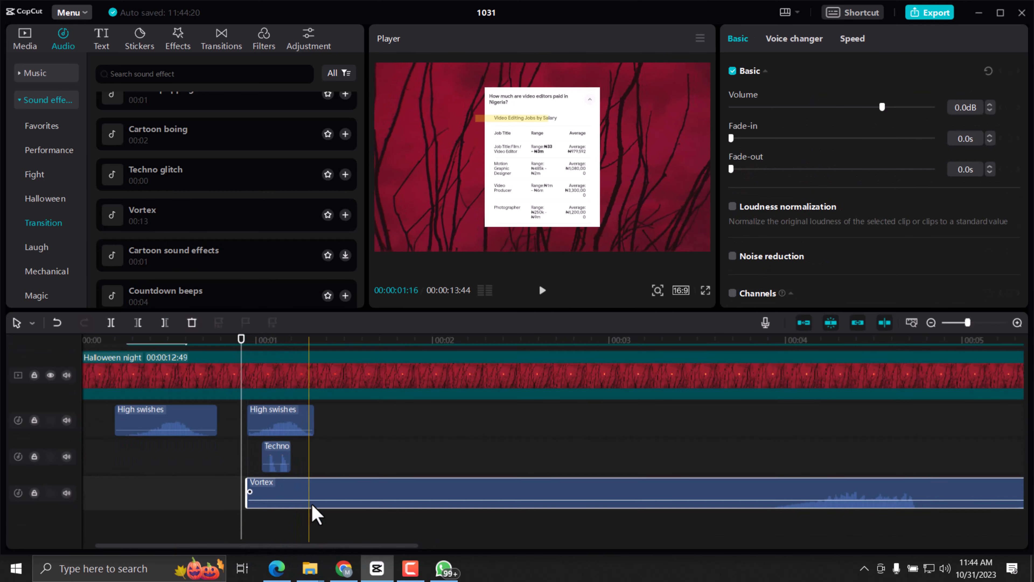